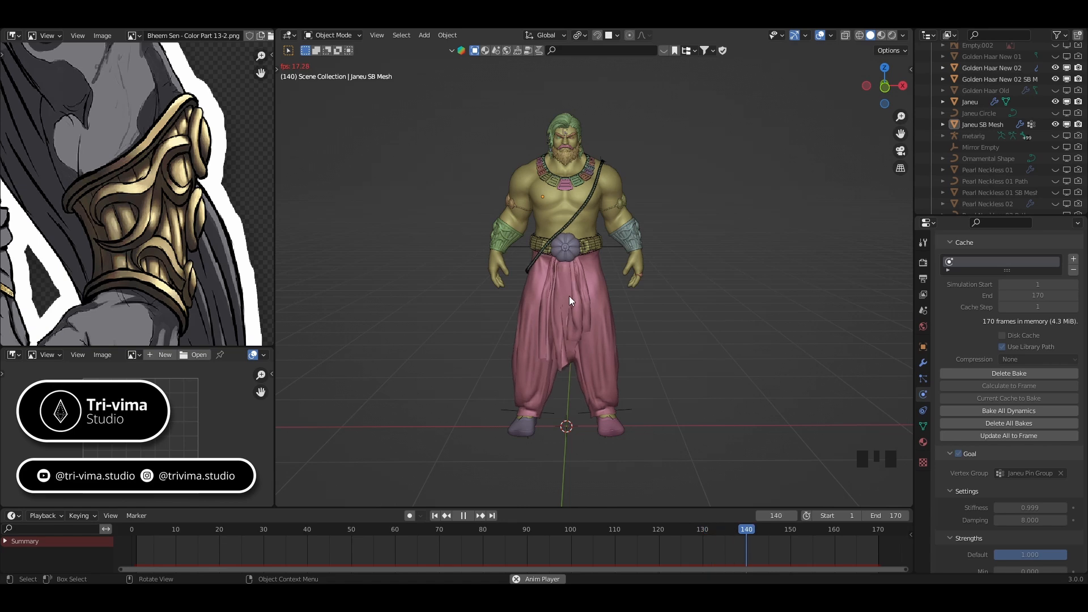
Stop the animation playback and return to frame 1
middle_drag(712, 331, 620, 309)
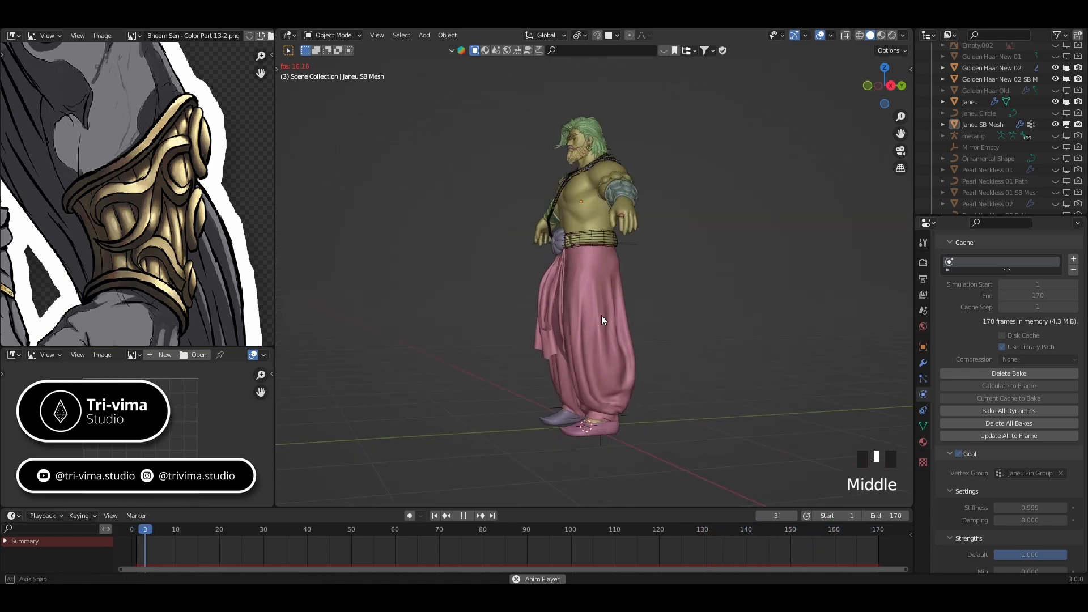
middle_drag(493, 316, 560, 324)
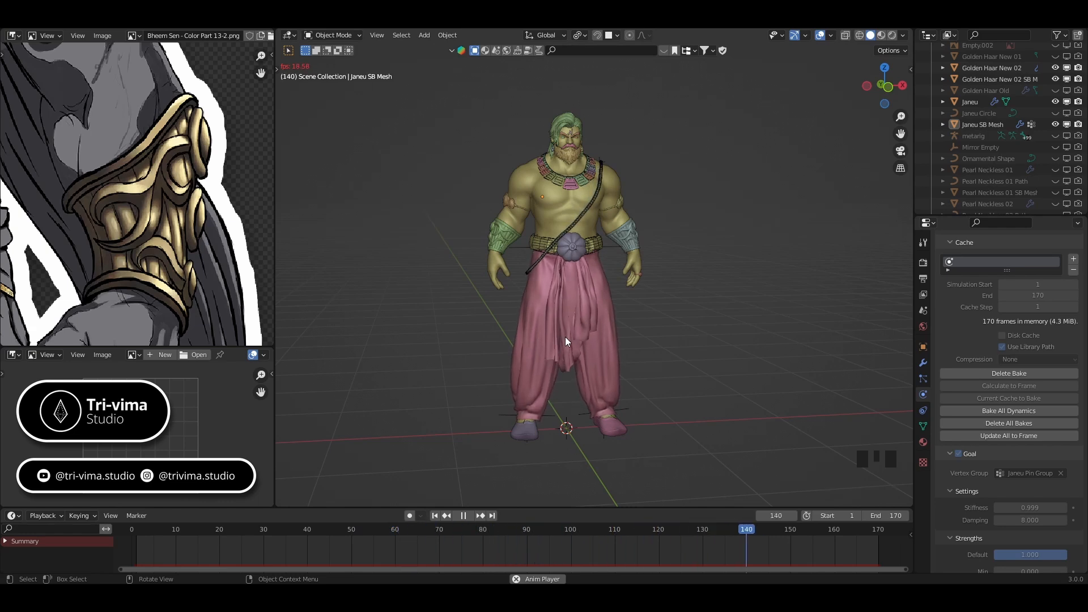
click(464, 515)
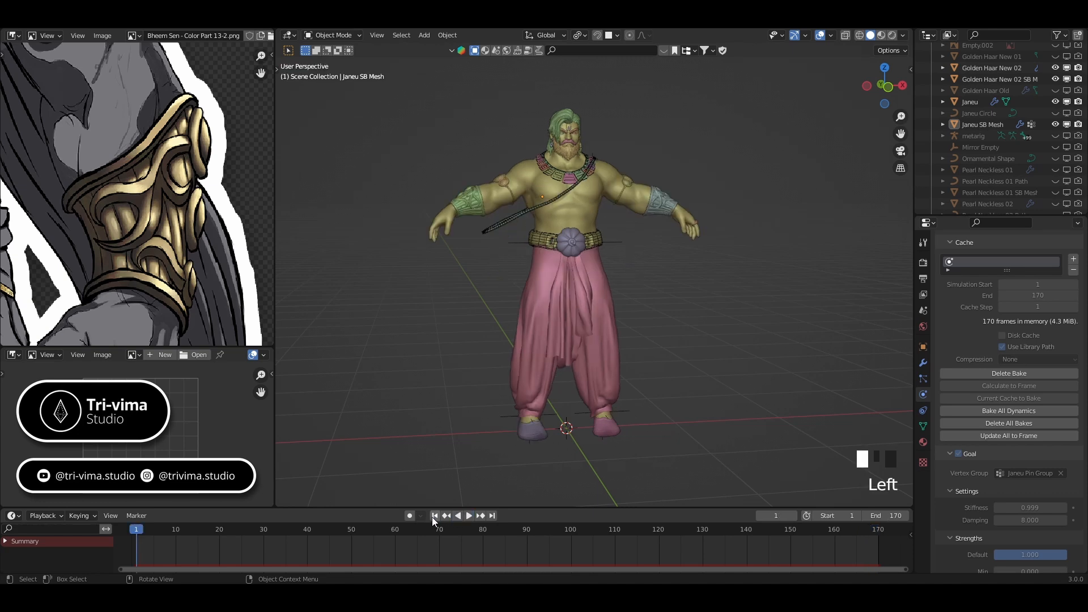
click(435, 516)
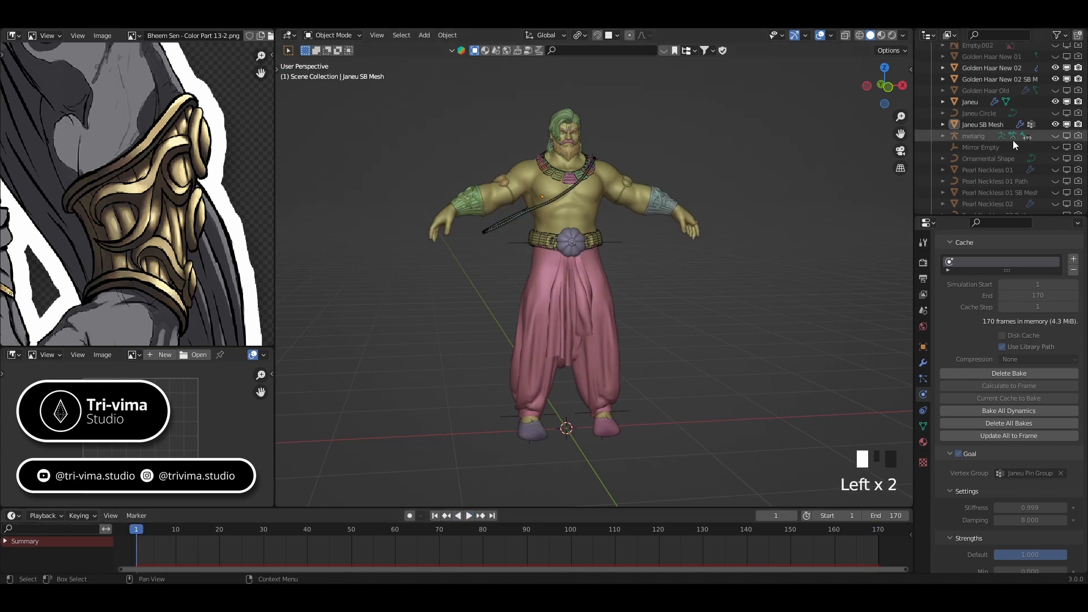
Reveal all hidden objects, including the control rig, and clear the selection
key(alt+h)
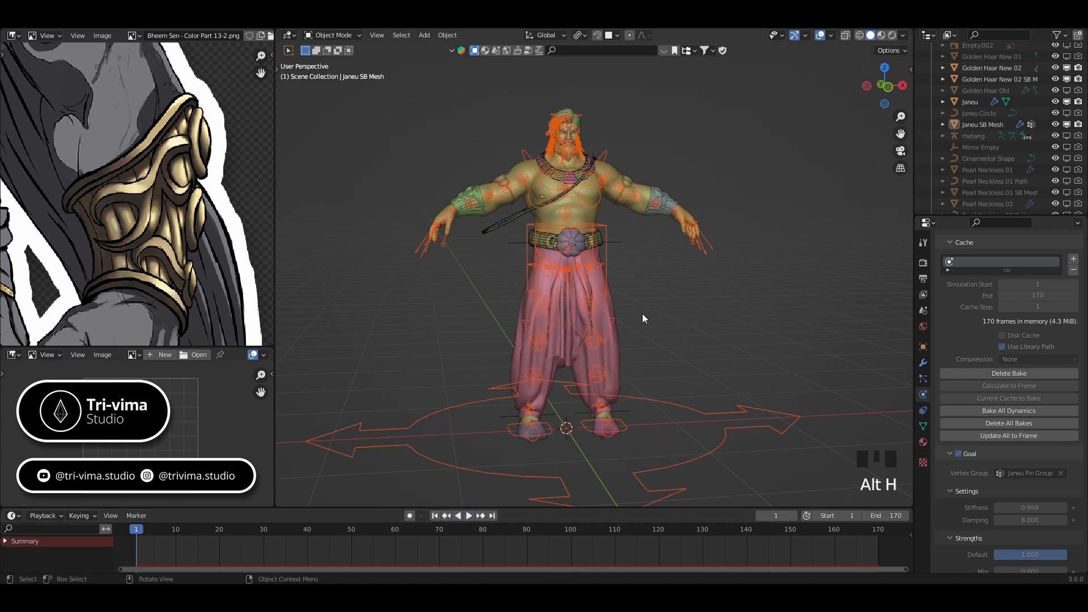
click(671, 298)
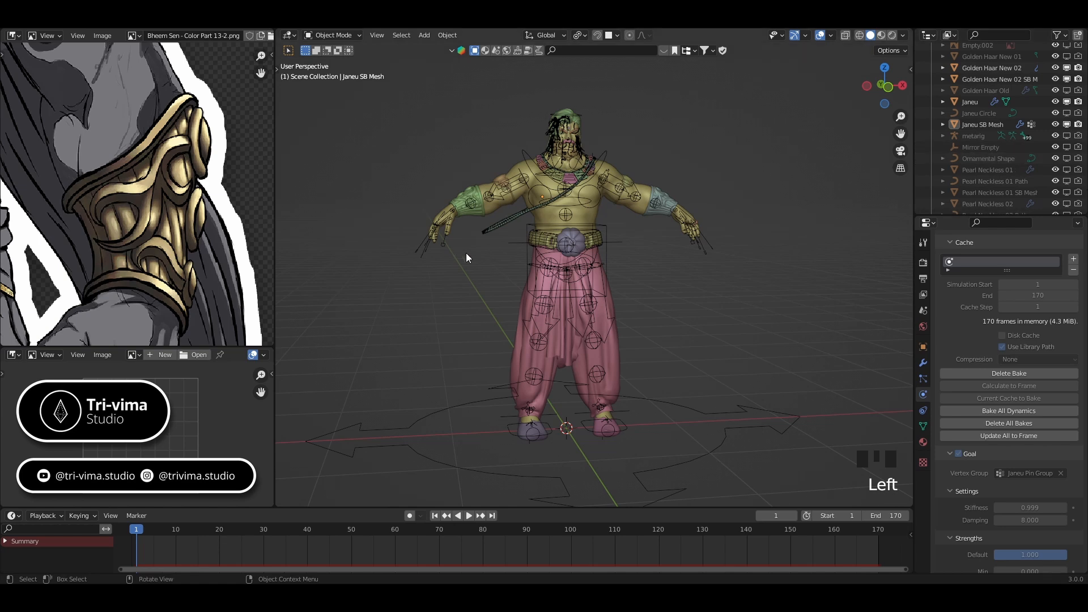
middle_drag(727, 308, 862, 272)
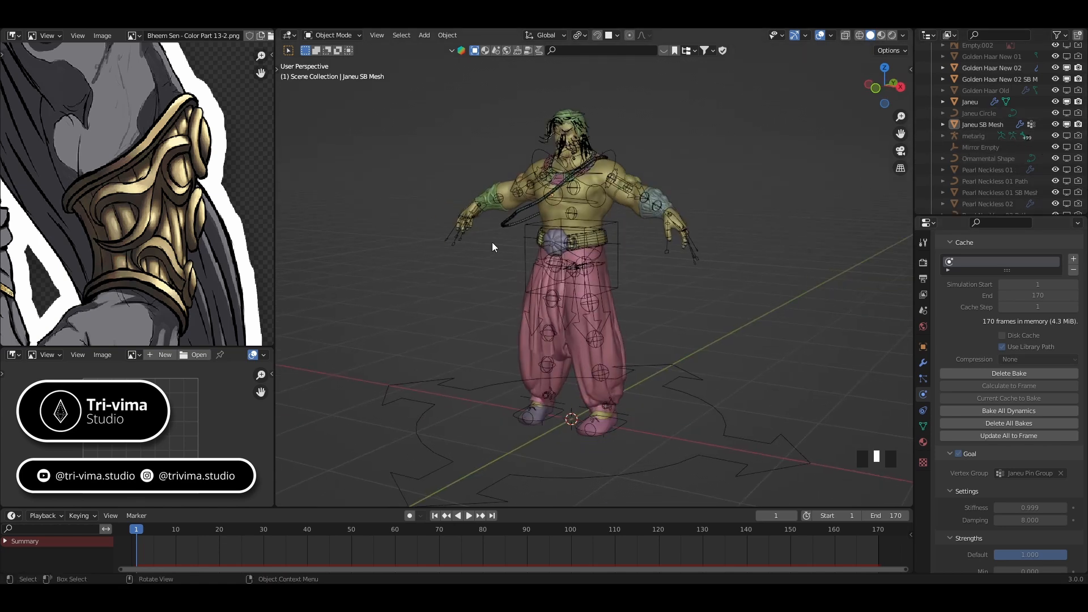
Enable the Mace collection so the mace and its armature show beside the character
scroll(995, 186, down, 6)
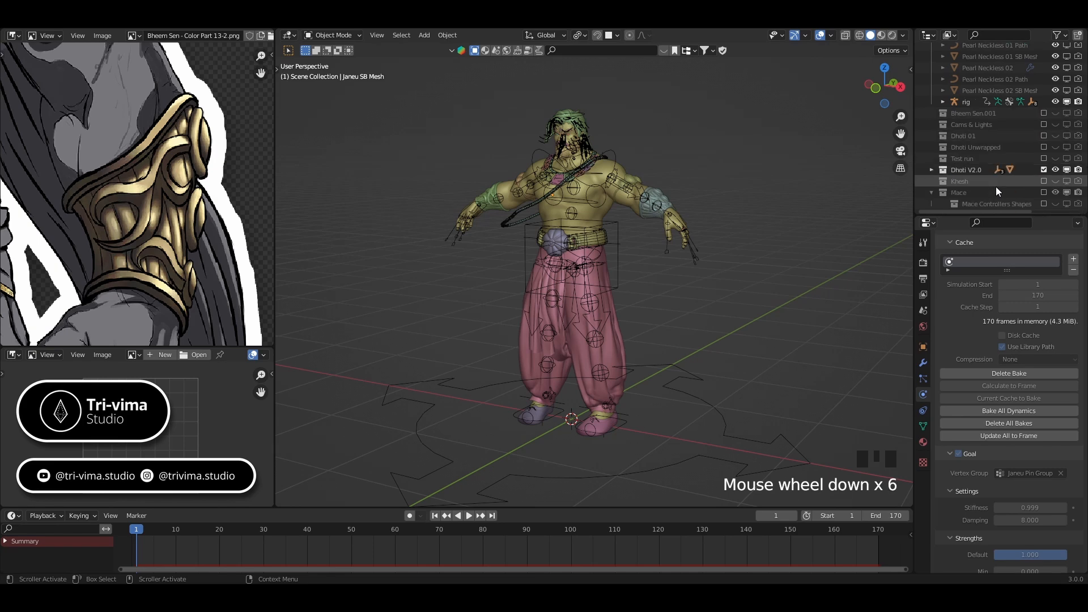
scroll(996, 187, down, 1)
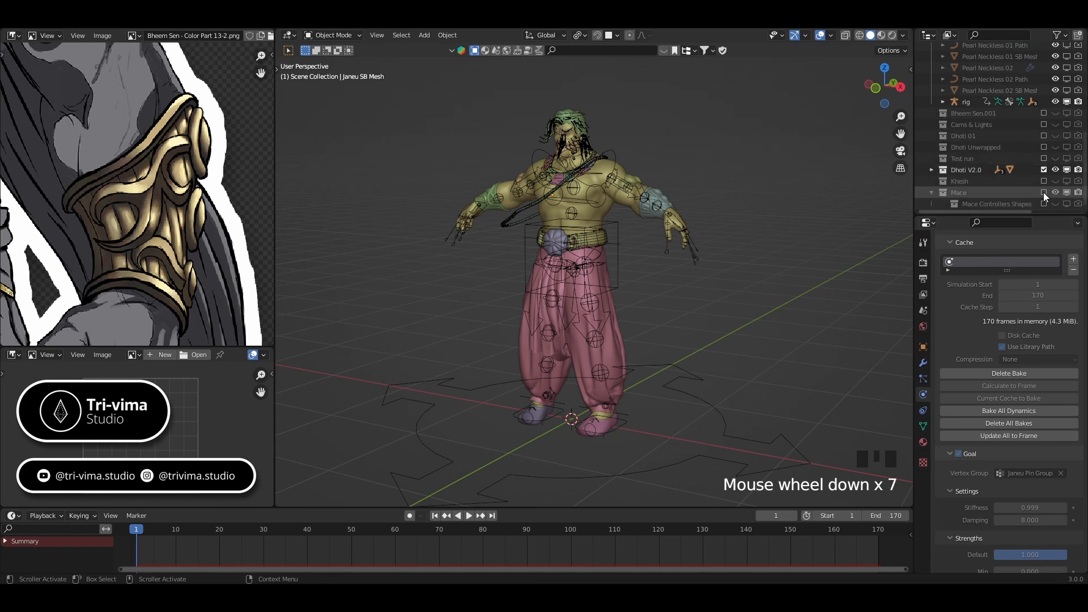
click(1043, 192)
scroll(395, 290, down, 1)
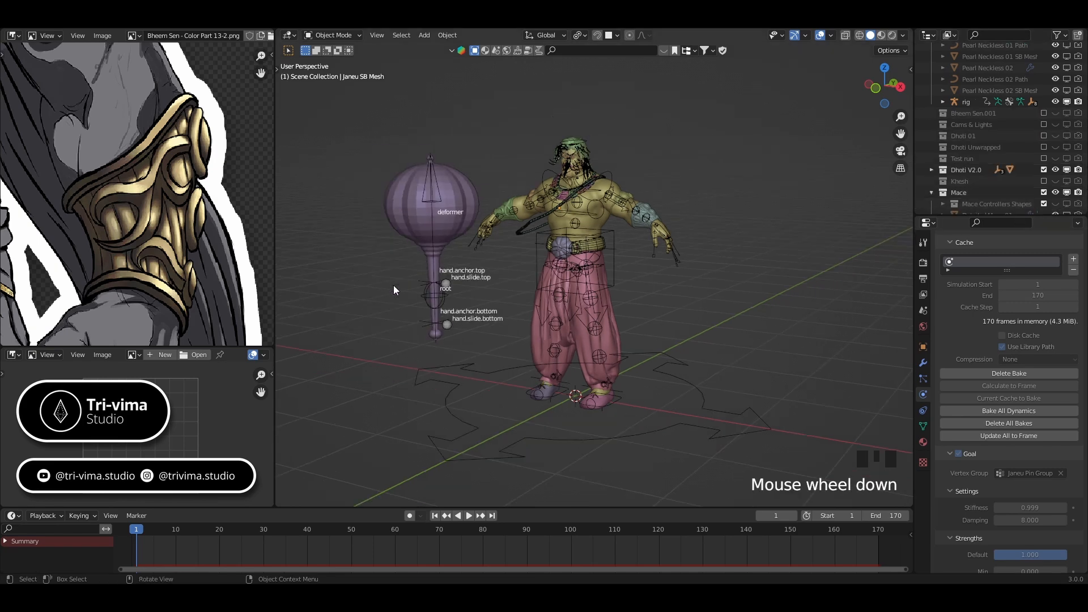
middle_drag(389, 294, 495, 261)
scroll(1014, 138, down, 1)
scroll(1014, 139, down, 1)
scroll(399, 283, up, 4)
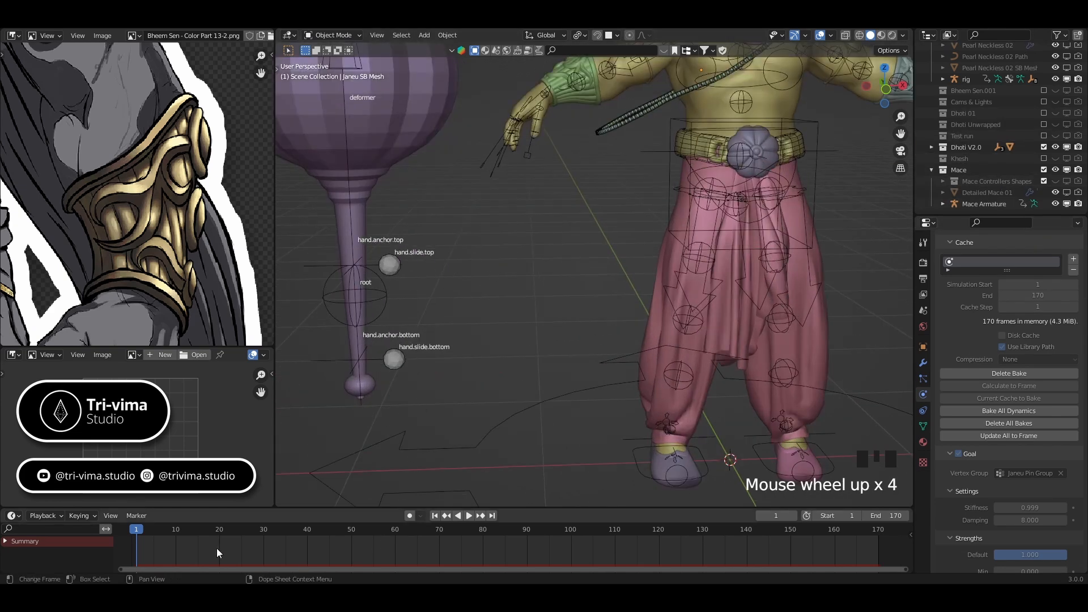
Scrub the animation to frame 49 and select the Mace Armature
drag(145, 531, 350, 531)
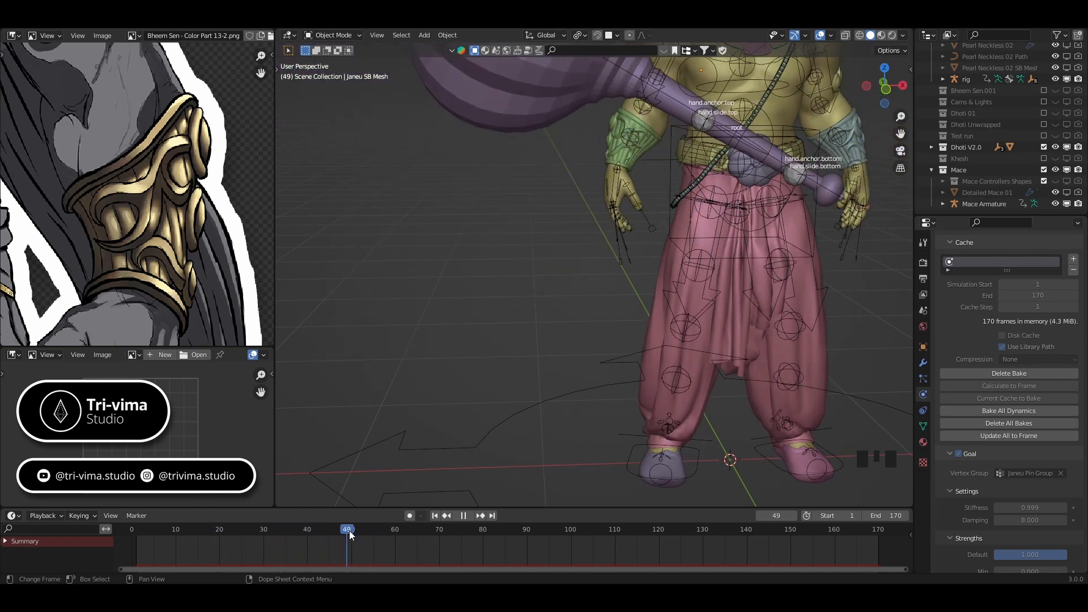
click(701, 136)
click(614, 249)
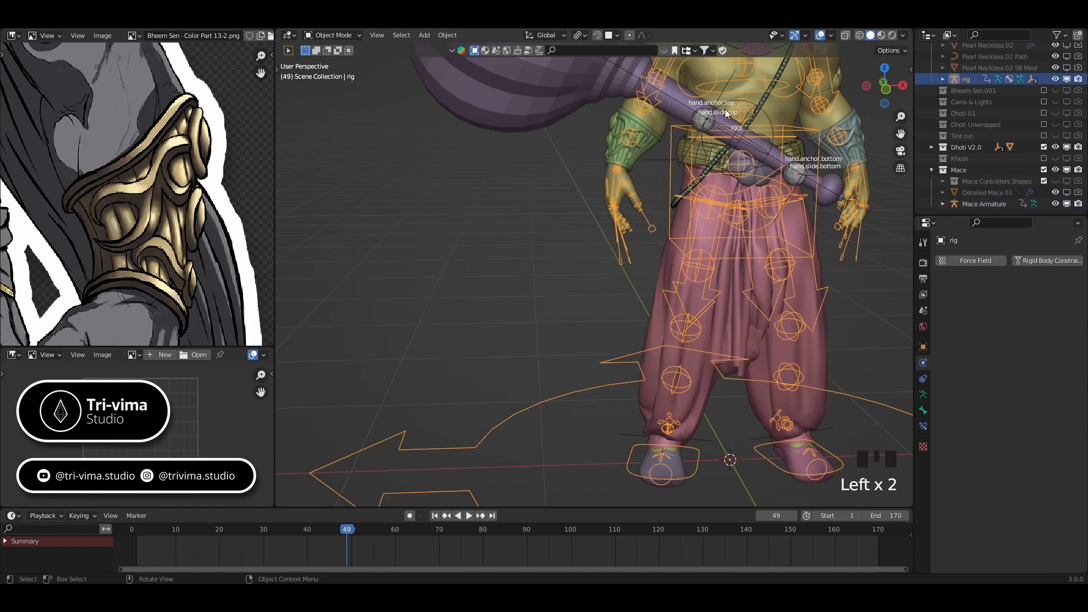
click(770, 120)
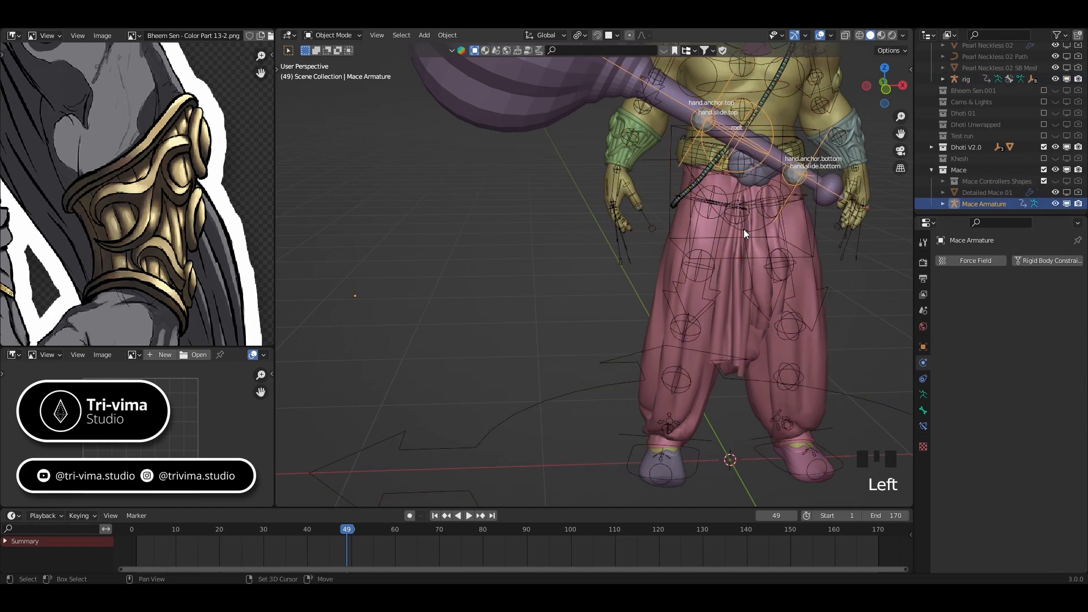
Select all bones of the Mace Armature in Pose Mode and check its poses at frames 50 and 30
middle_drag(744, 229, 556, 324)
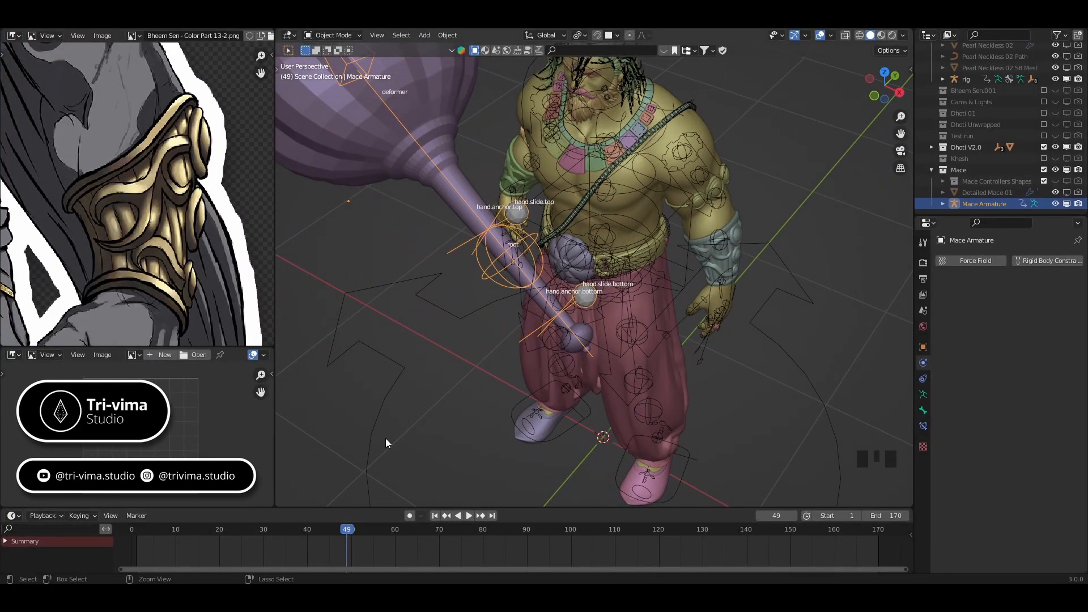
key(ctrl+Tab)
key(a)
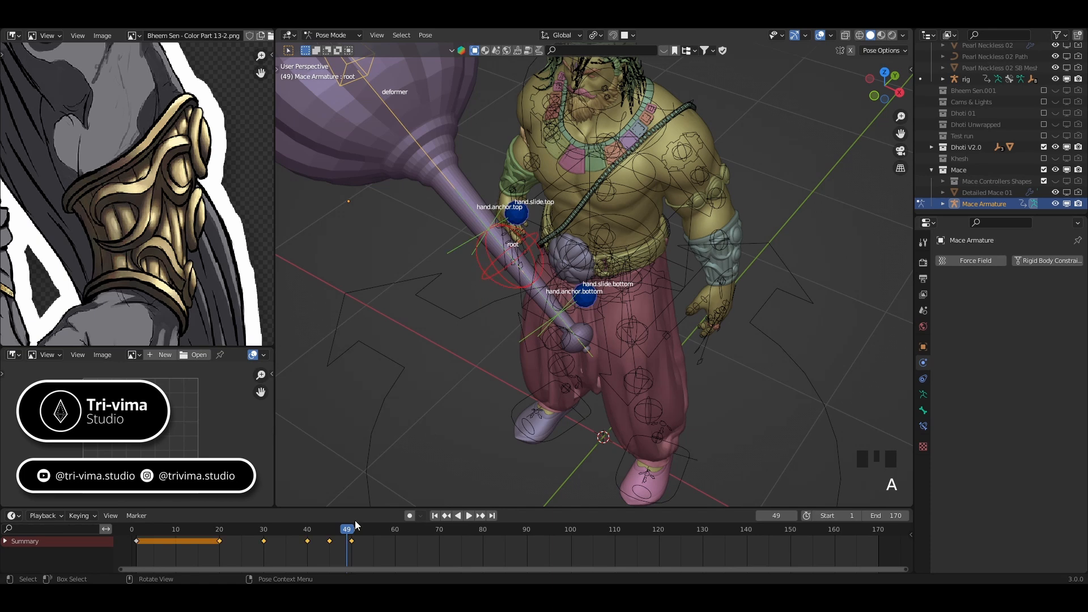
click(352, 534)
drag(352, 534, 351, 530)
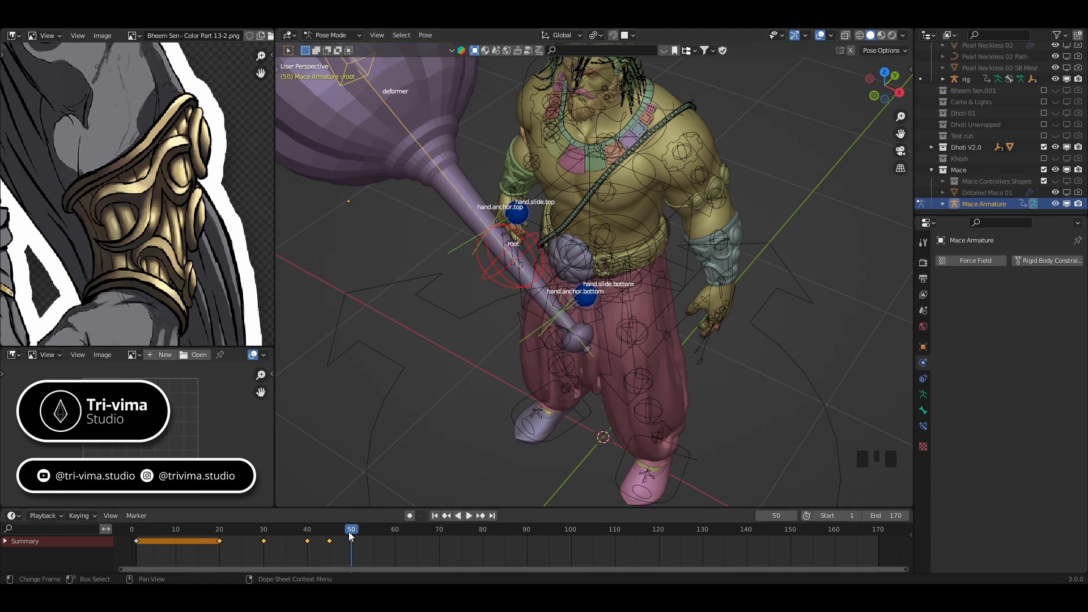
drag(348, 531, 264, 533)
middle_drag(388, 261, 465, 209)
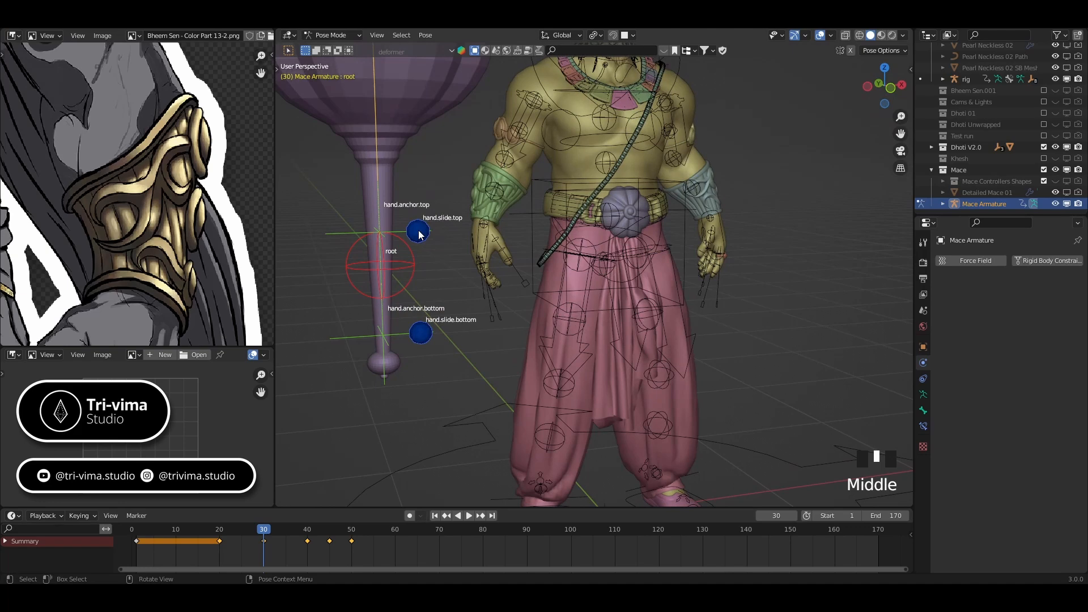
Pick the mace's hand.slide.top bone, return to Object Mode and select the character's rig
click(419, 233)
click(477, 237)
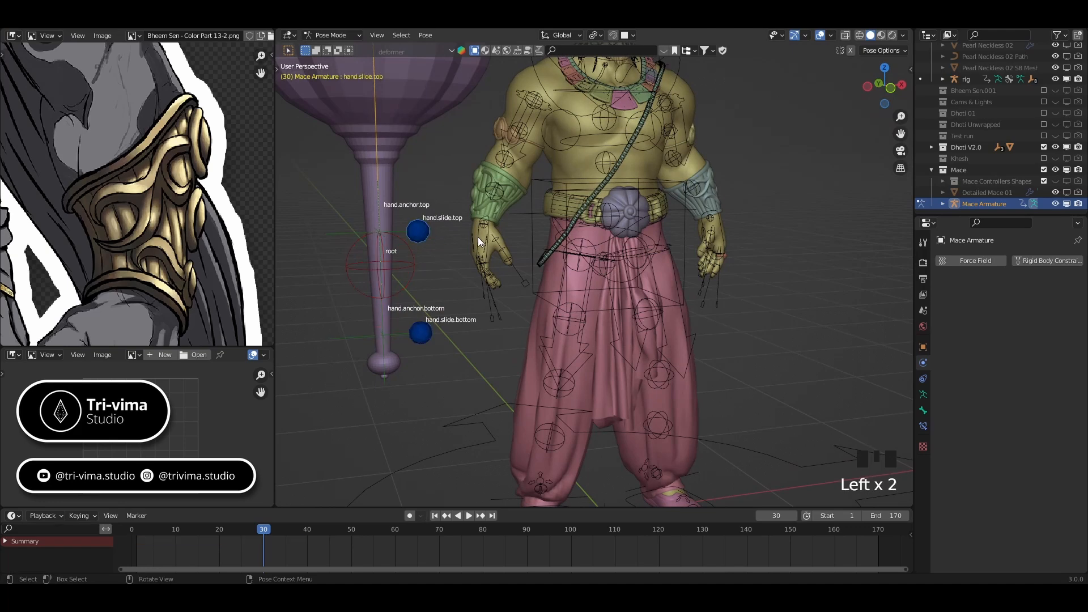
click(478, 238)
key(ctrl+Tab)
click(479, 238)
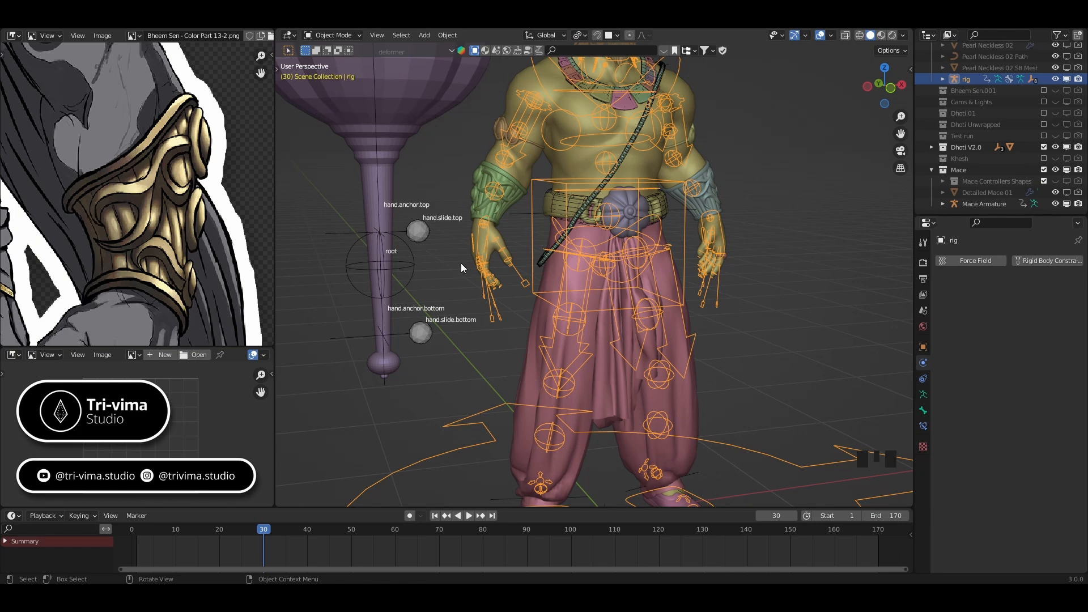
Put the rig in Edit Mode, select the hand_ik.R bone and open its bone properties
key(Tab)
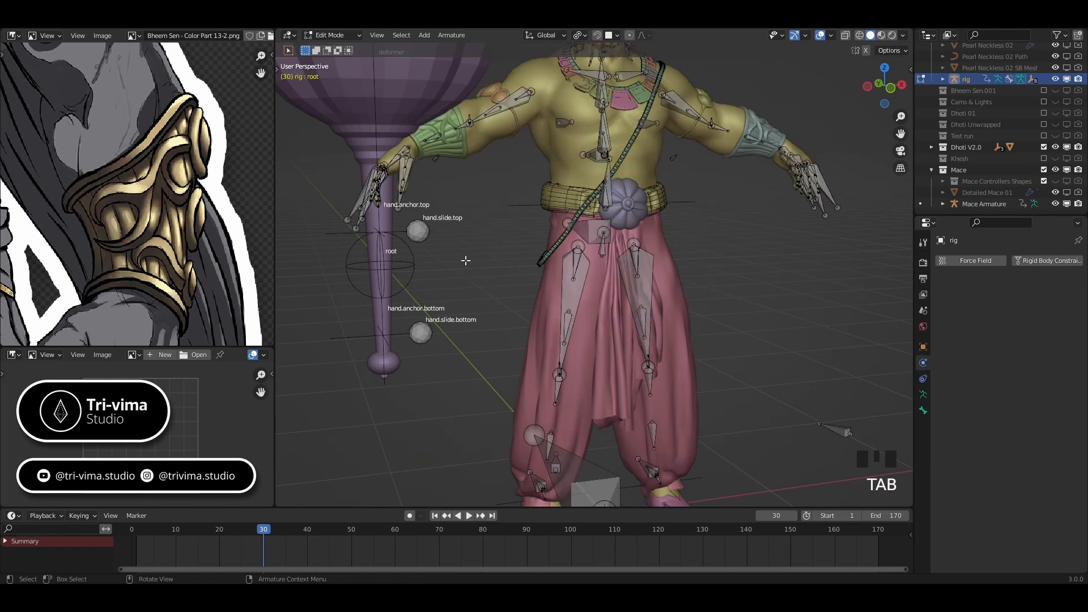
shift+middle_drag(465, 260, 560, 249)
scroll(560, 248, up, 5)
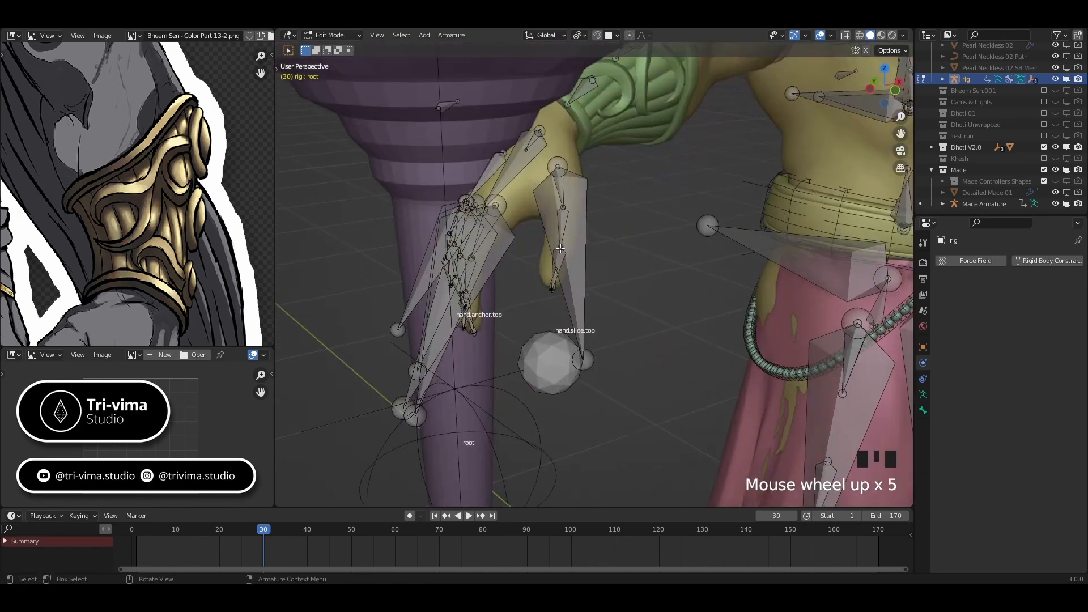
click(514, 164)
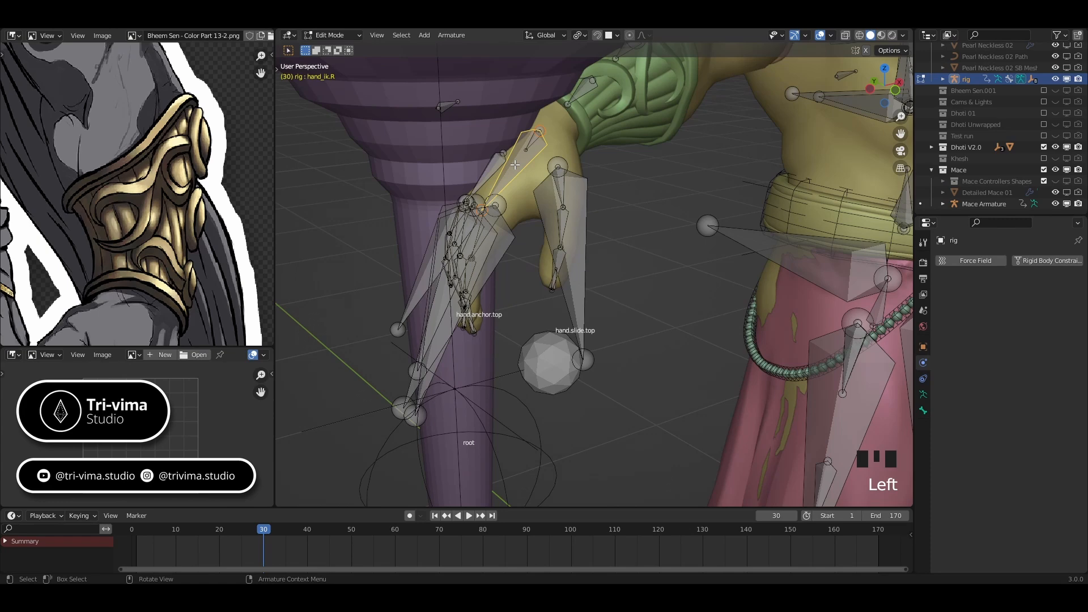
click(923, 380)
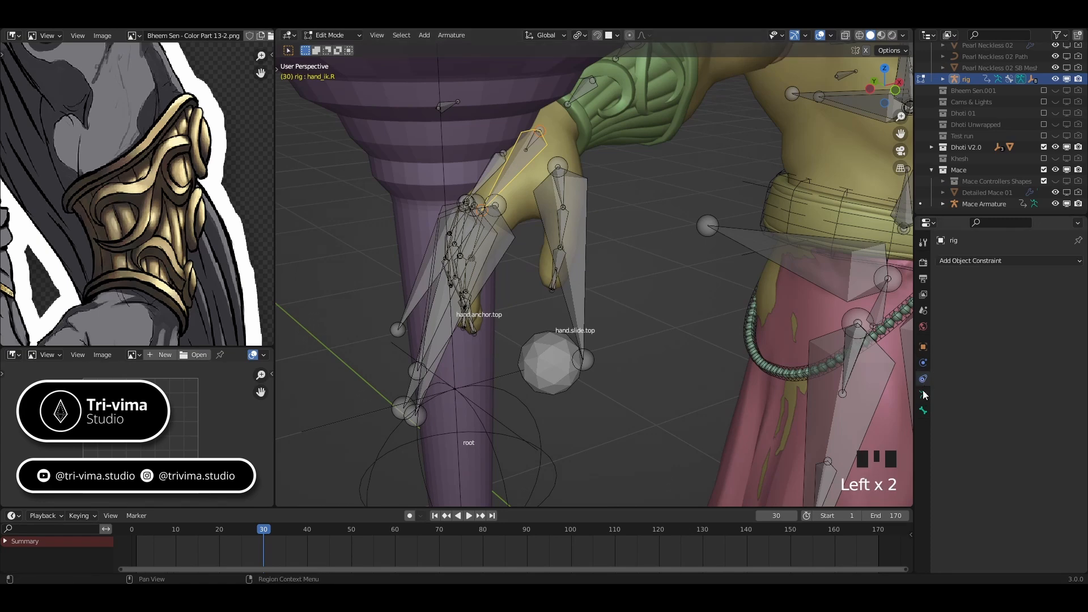
click(924, 394)
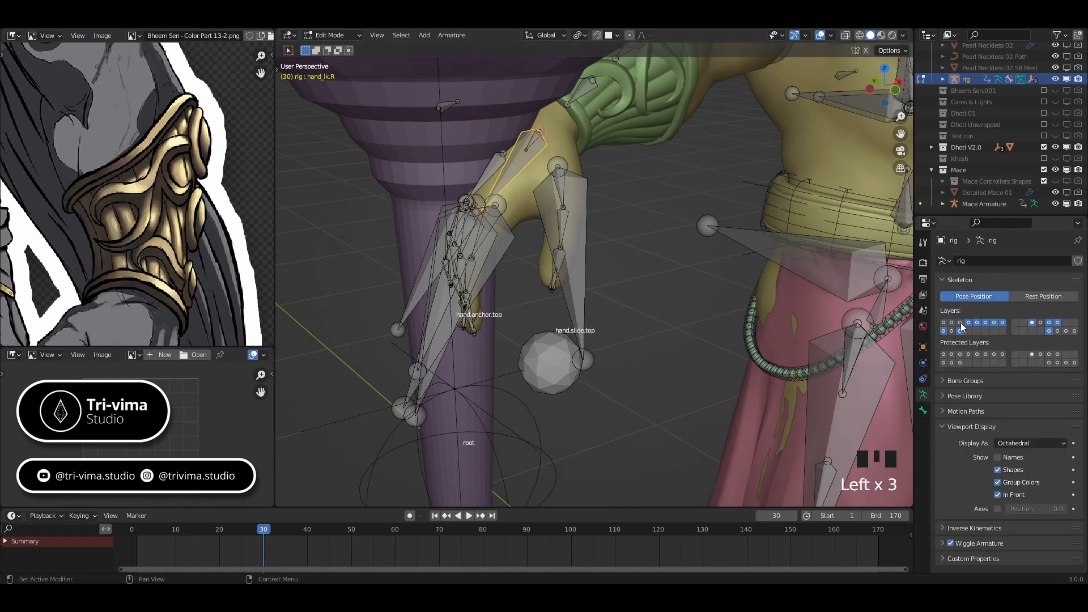
click(923, 410)
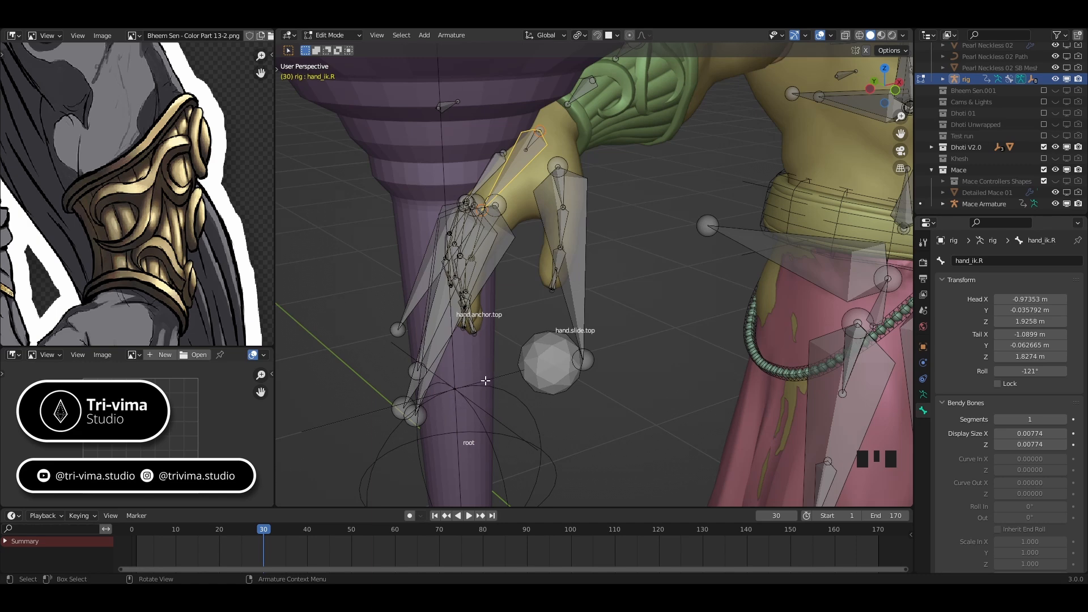
Exclude the Dhoti V2.0 and Mace collections to get a clear view of the hand bones
scroll(648, 323, down, 2)
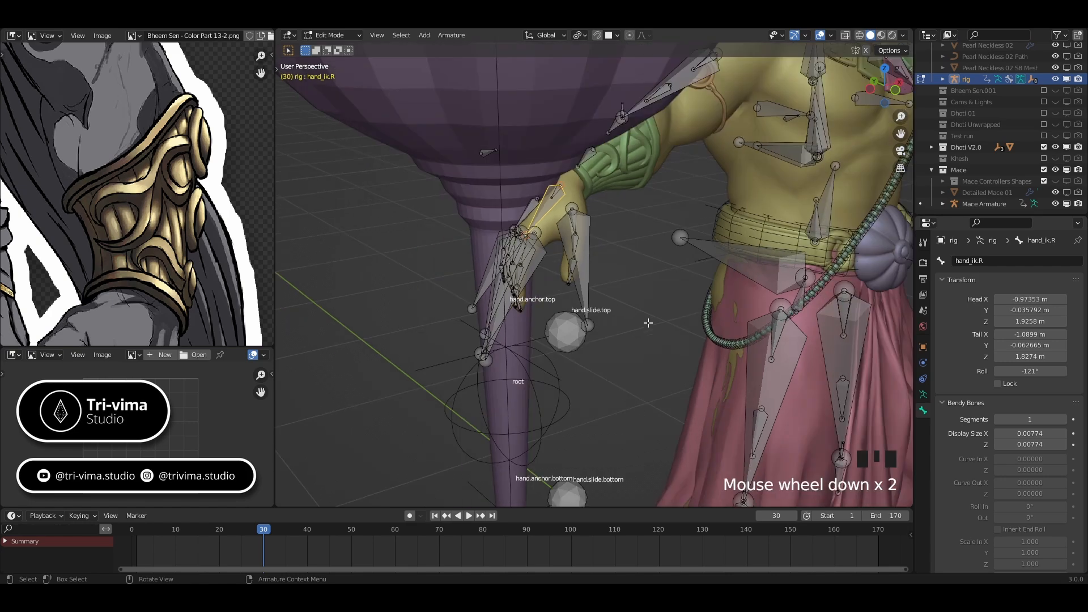
middle_drag(612, 294, 582, 305)
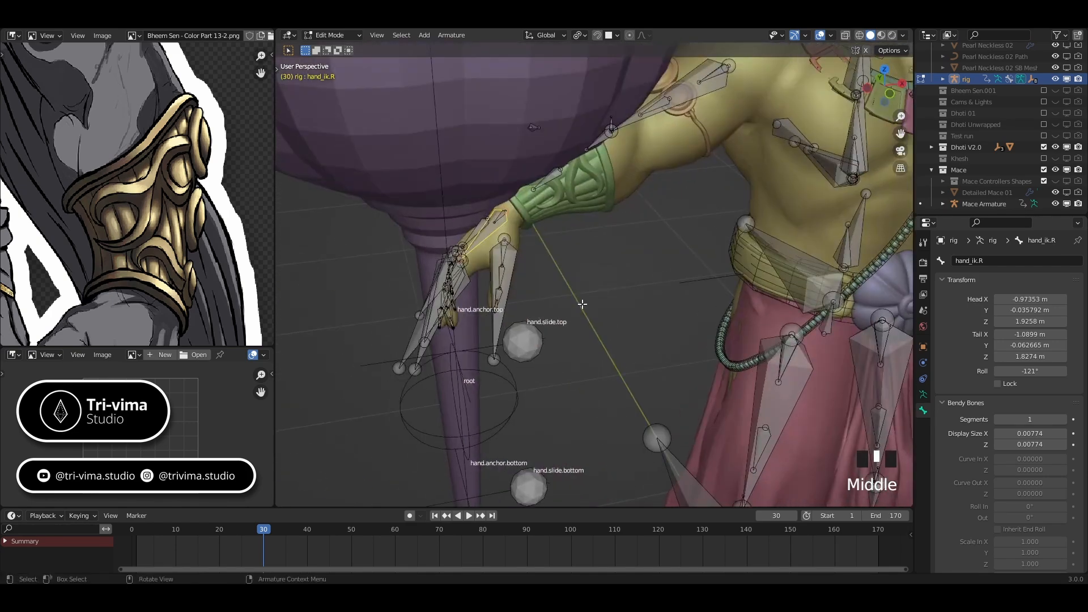
click(1044, 168)
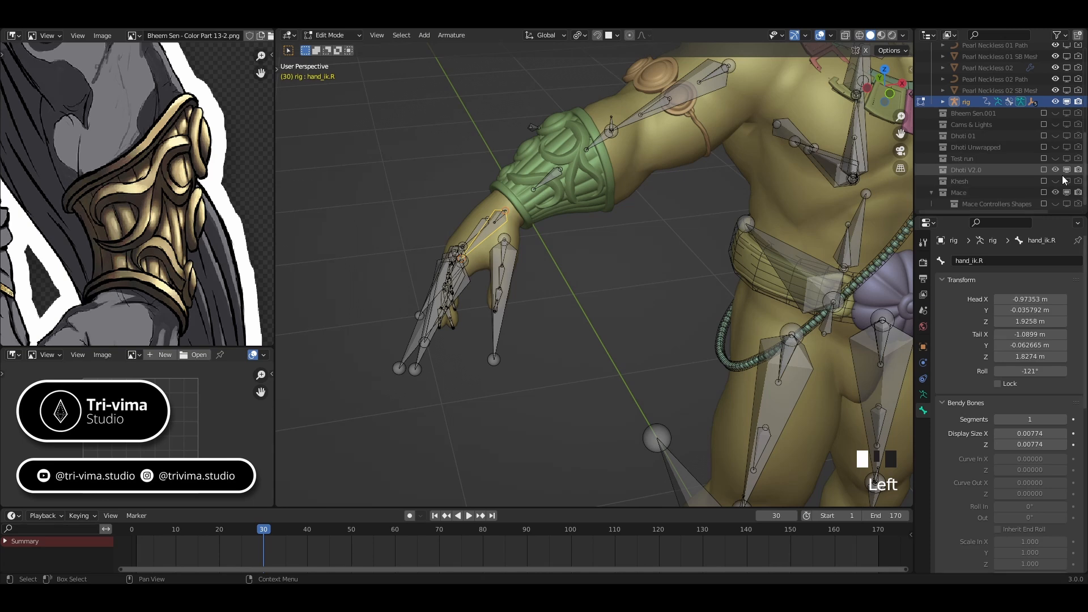
scroll(456, 257, up, 3)
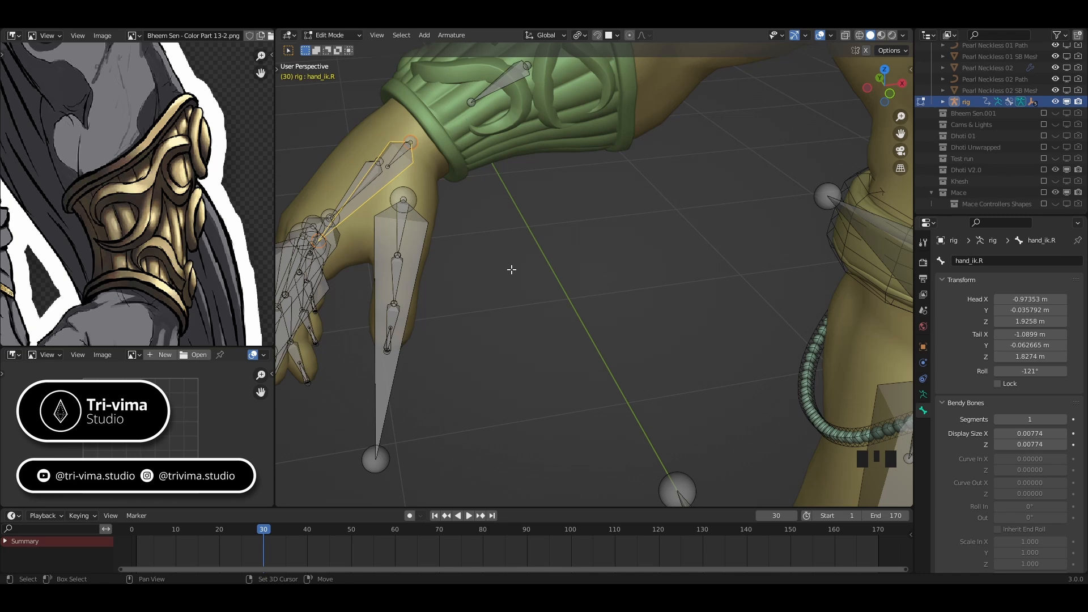
Duplicate the hand_ik.R bone in place and scale the copy to a bit under half its length, using Individual Origins as the pivot point
key(shift+d)
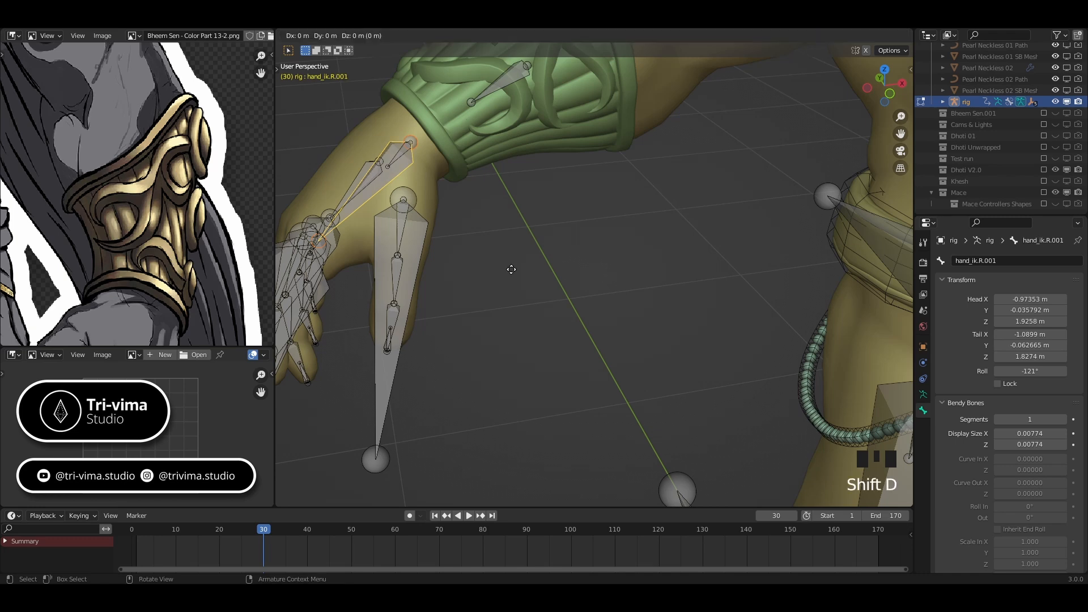
key(s)
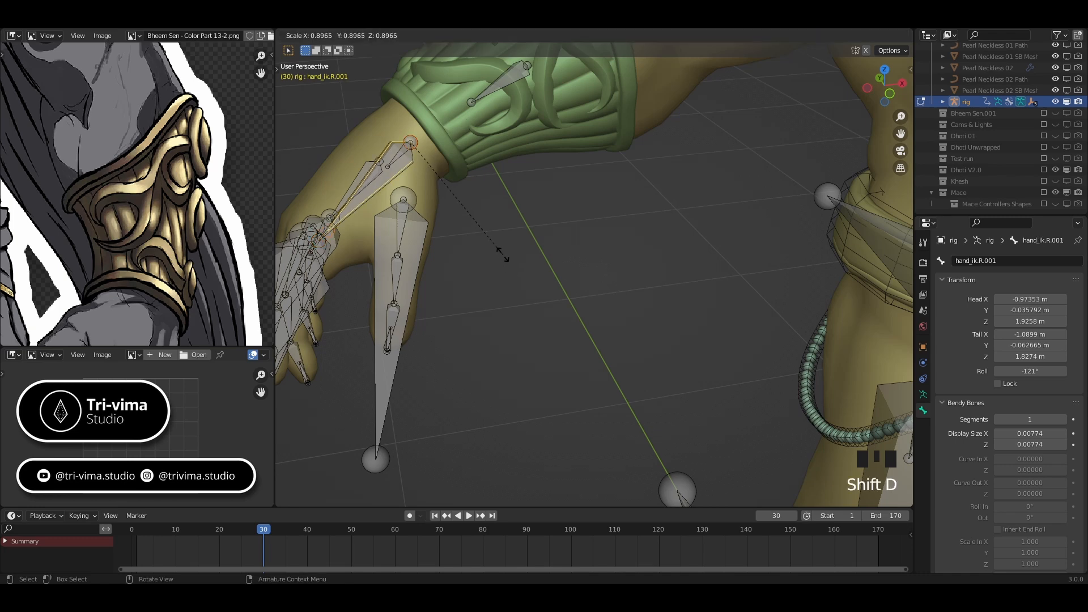
click(452, 197)
shift+middle_drag(452, 199, 530, 230)
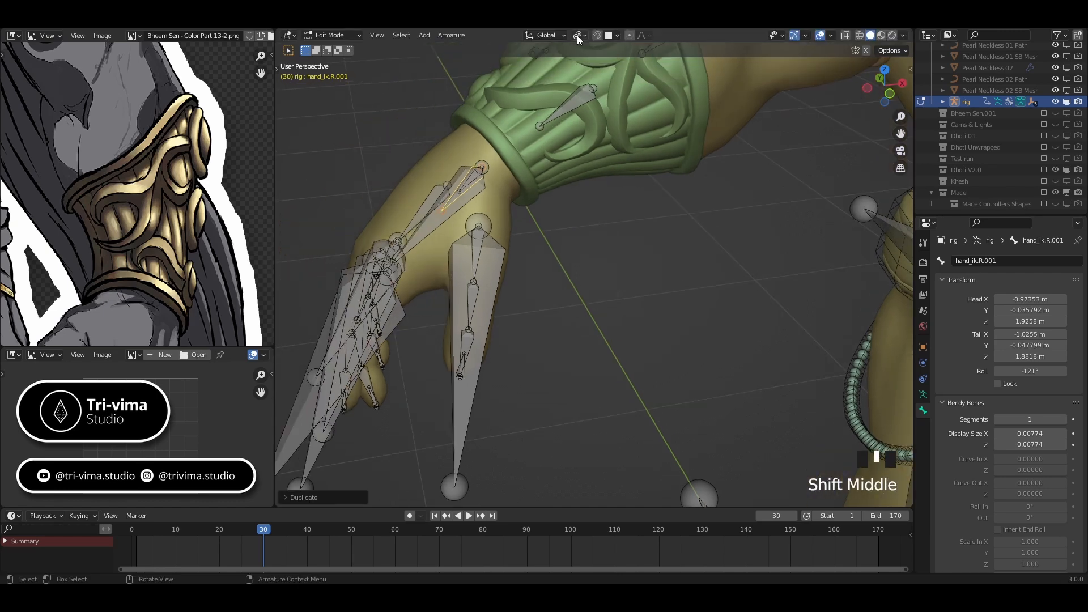
click(578, 36)
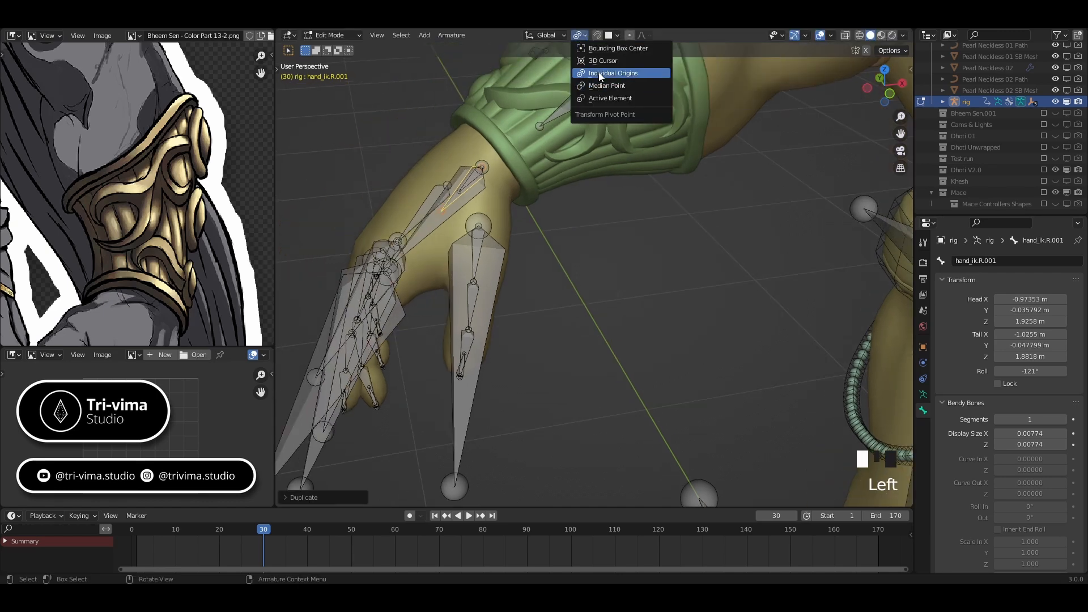
middle_drag(594, 266, 537, 247)
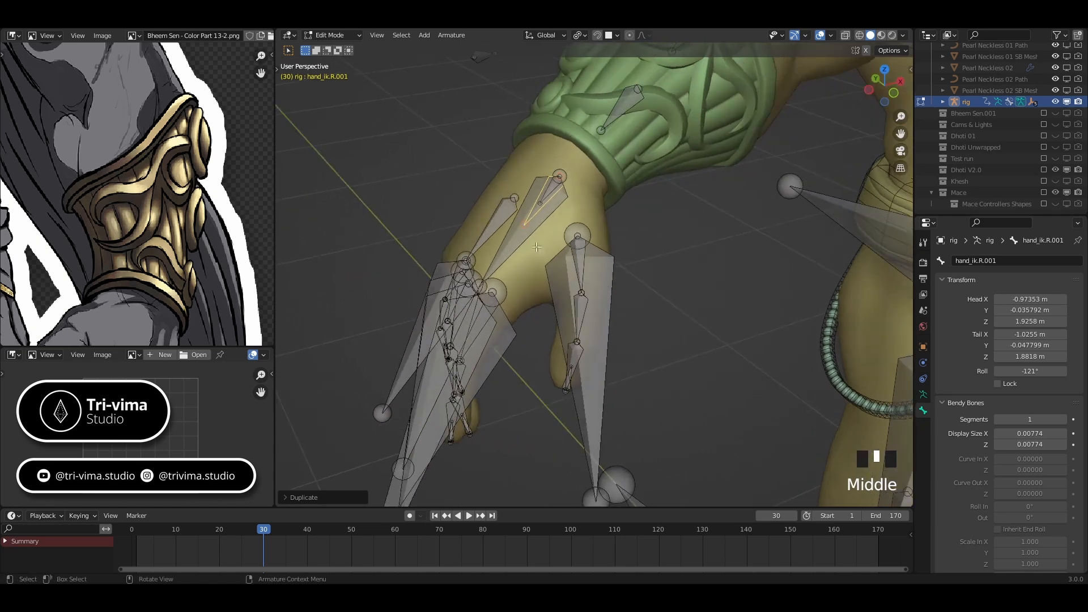
click(974, 262)
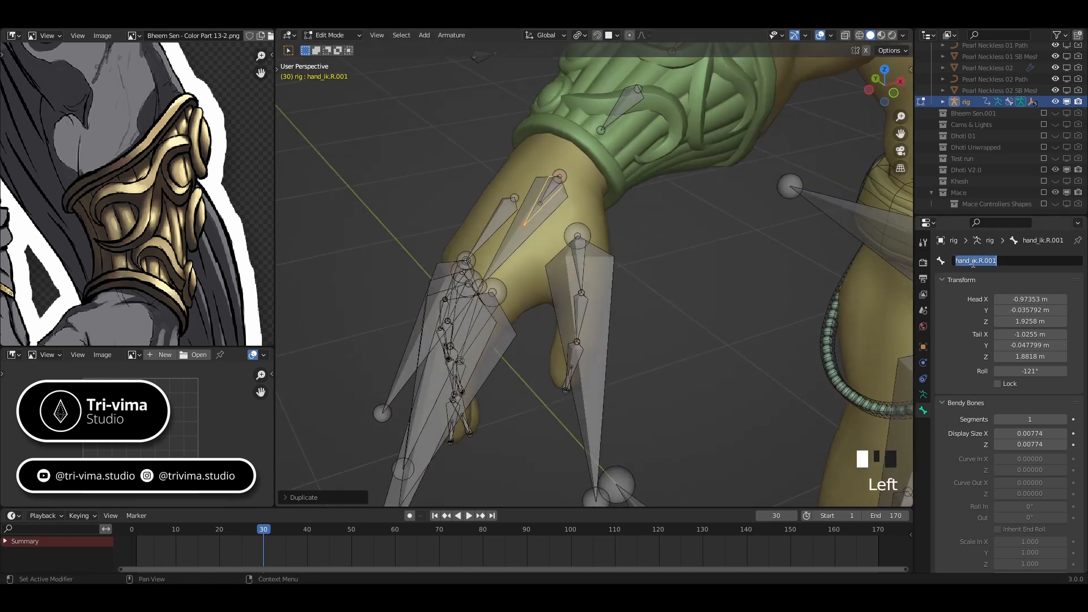
text(hand)
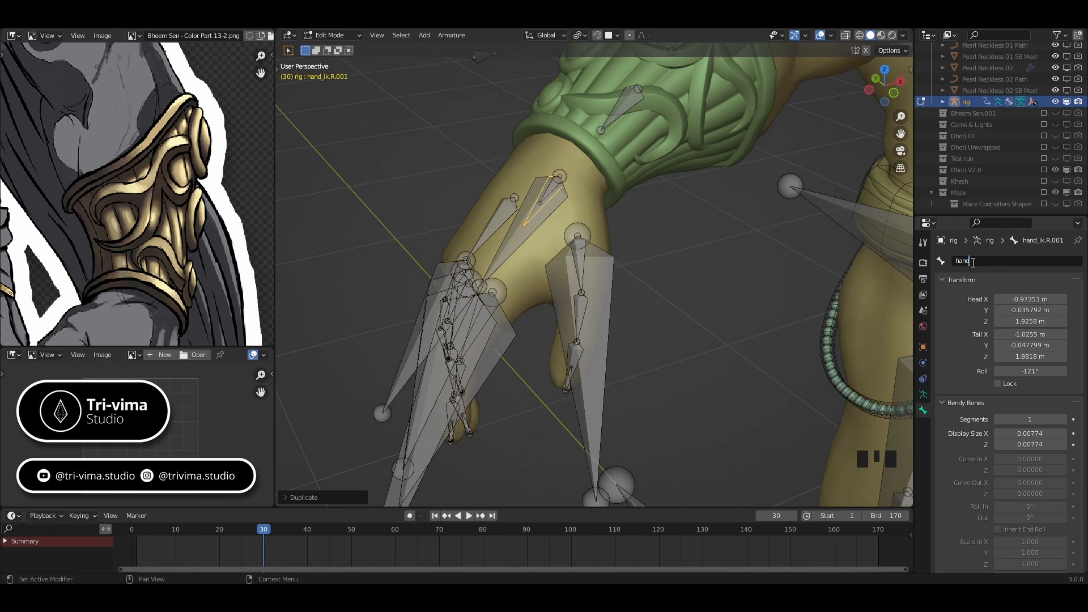
key(BackSpace)
text(d)
key(BackSpace)
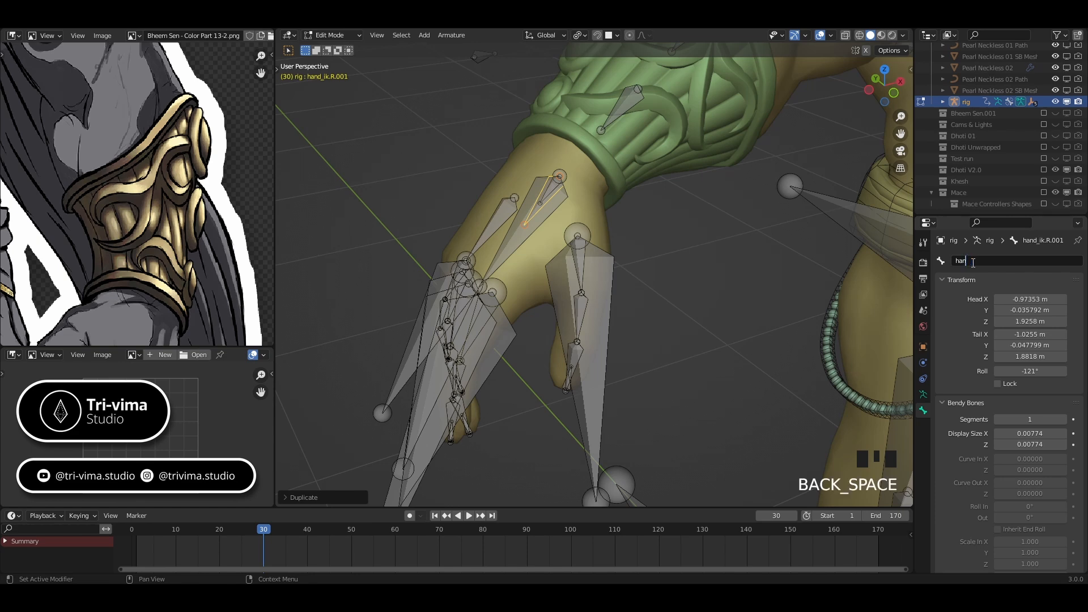
text(d)
text(_i)
text(rist)
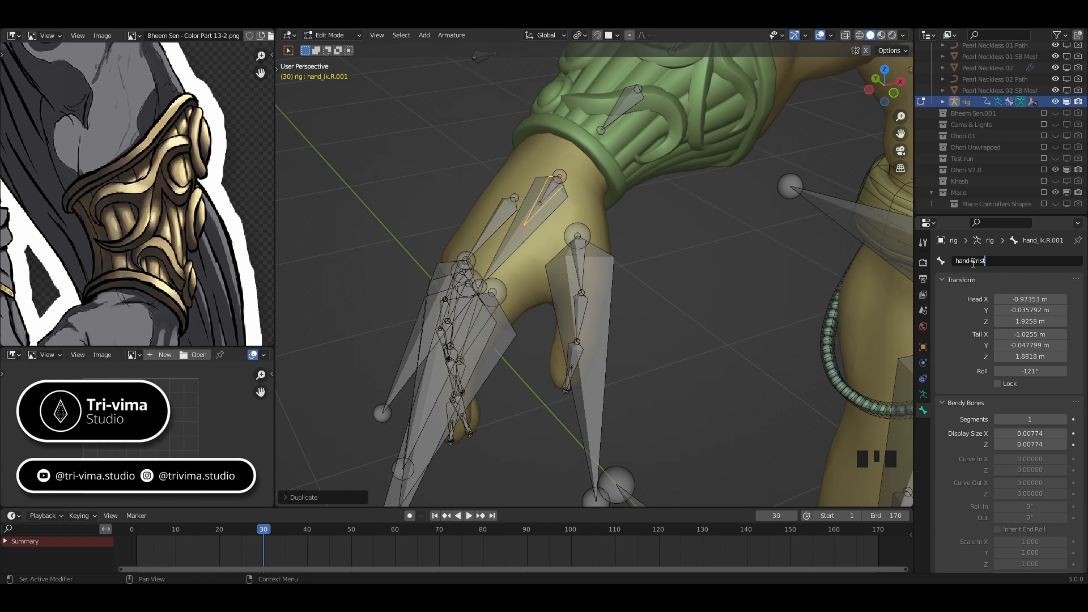
text(cuf.R)
click(972, 260)
key(BackSpace)
text(_)
click(1004, 262)
key(Escape)
Symmetrize the small duplicated hand_ik.R.001 bone to create its mirrored counterpart on the character's left hand
click(445, 36)
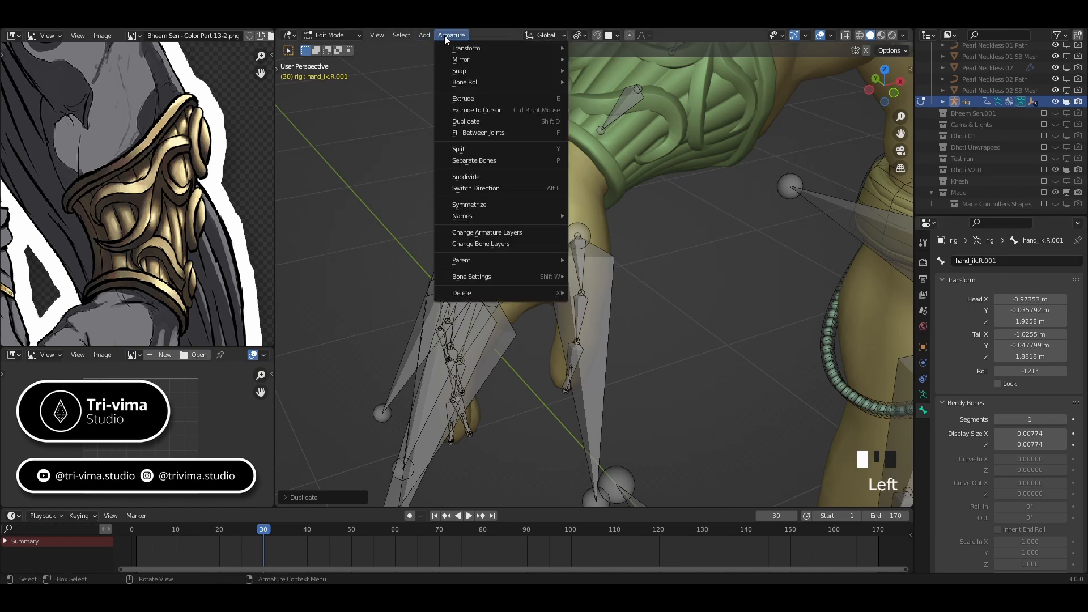
click(463, 205)
middle_drag(608, 231, 747, 313)
scroll(671, 264, down, 4)
scroll(658, 277, up, 2)
scroll(658, 277, up, 2)
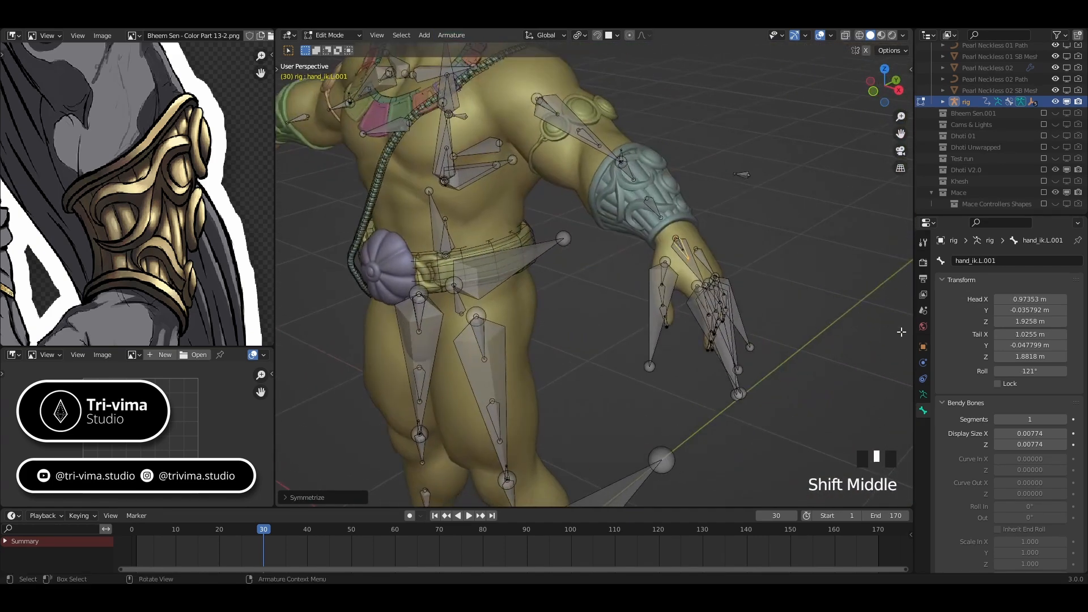
scroll(690, 258, up, 2)
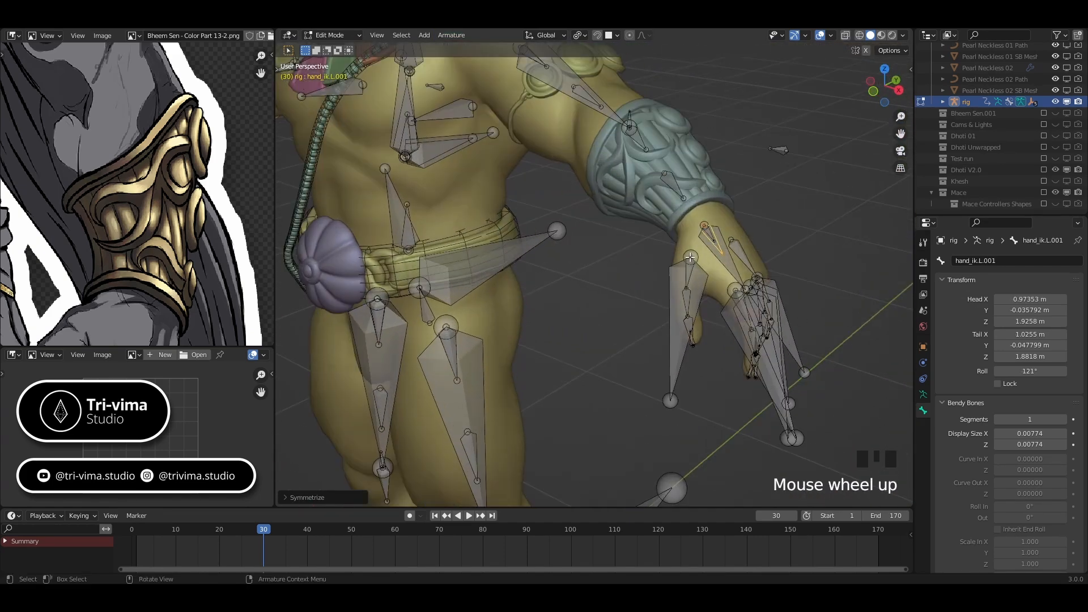
click(963, 264)
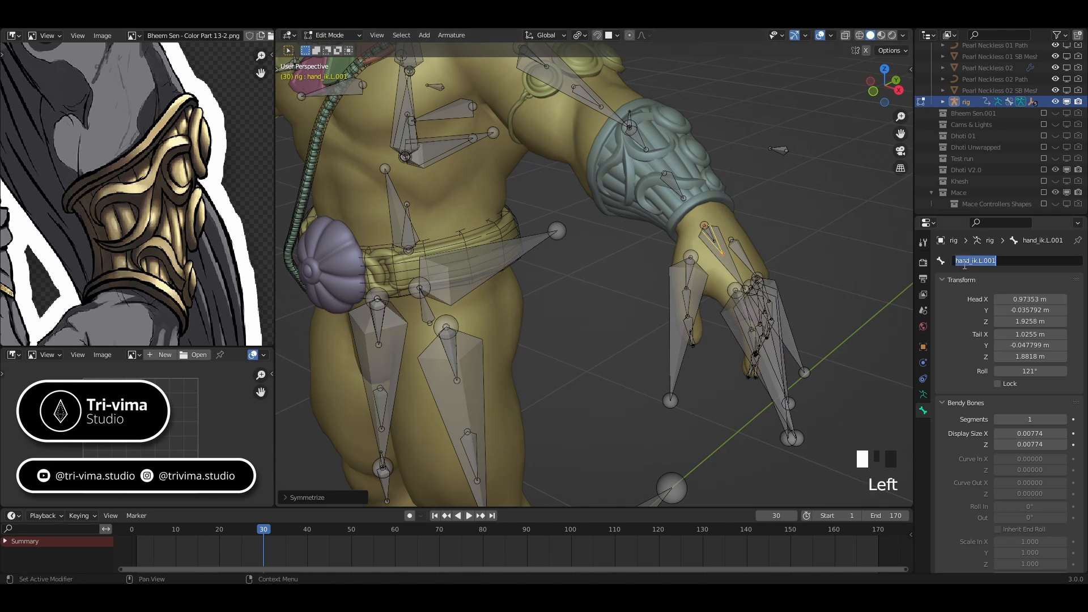
click(582, 273)
Select the small duplicated bone on the character's right hand and rename it hand_wrist.R
middle_drag(582, 273, 713, 286)
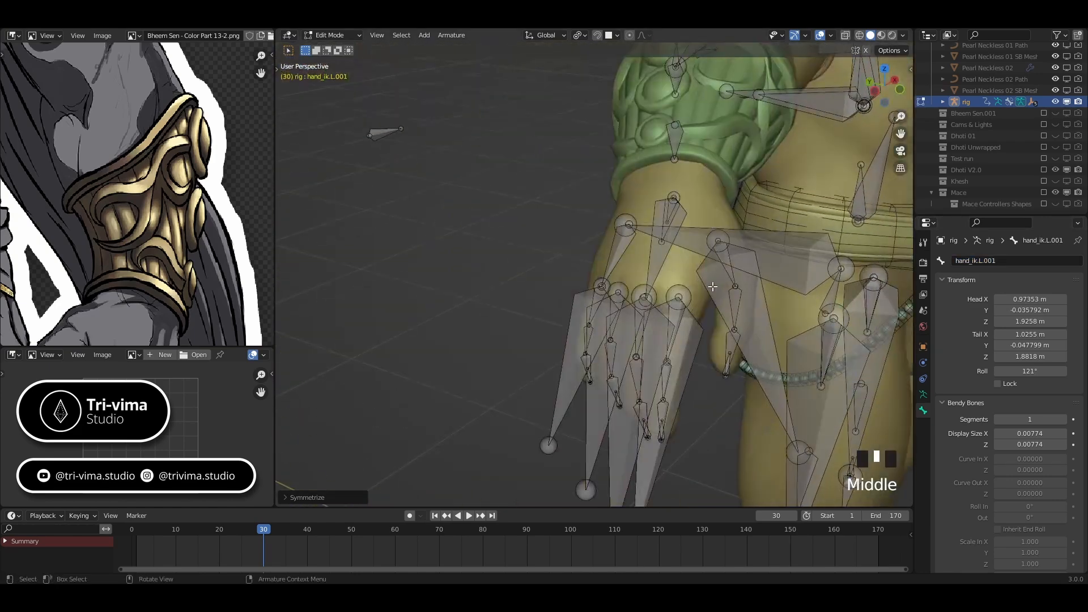
click(660, 242)
click(661, 243)
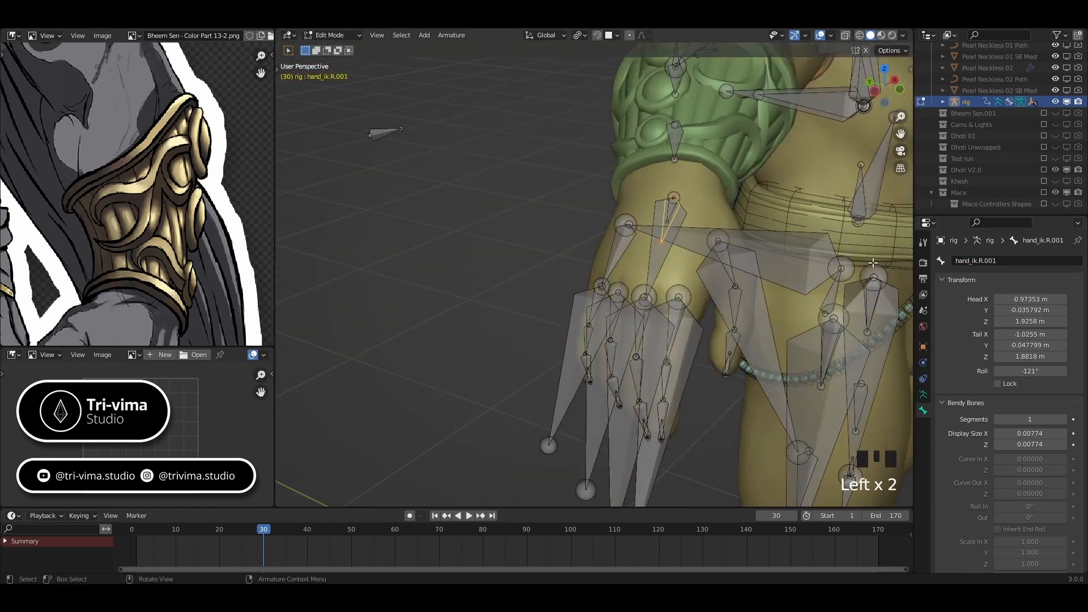
middle_drag(661, 242, 614, 288)
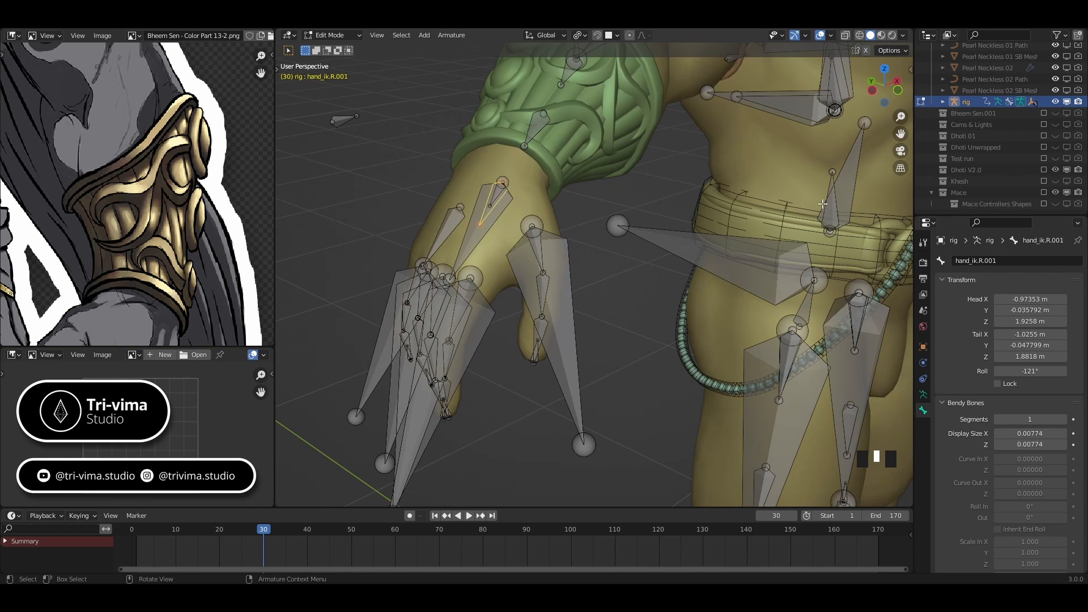
click(976, 260)
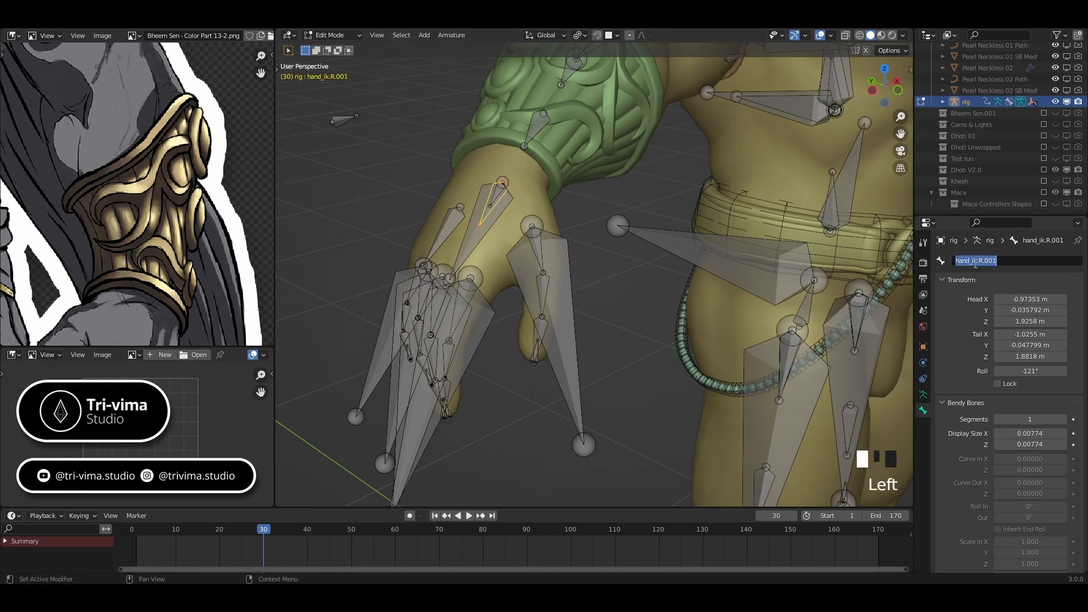
text(hand)
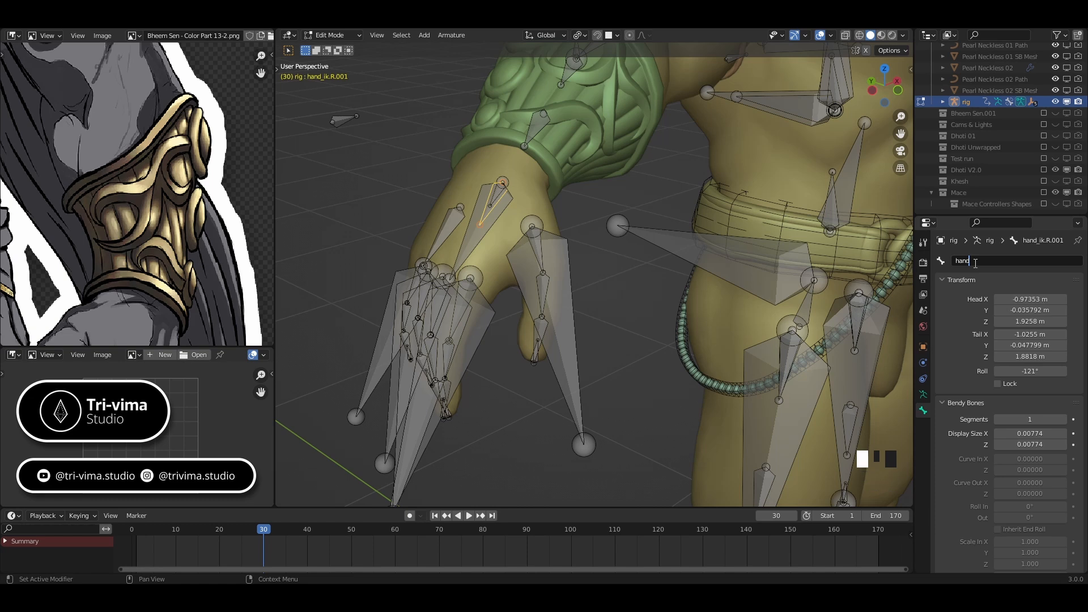
text(_wristcuf=)
key(BackSpace)
key(BackSpace)
key(BackSpace)
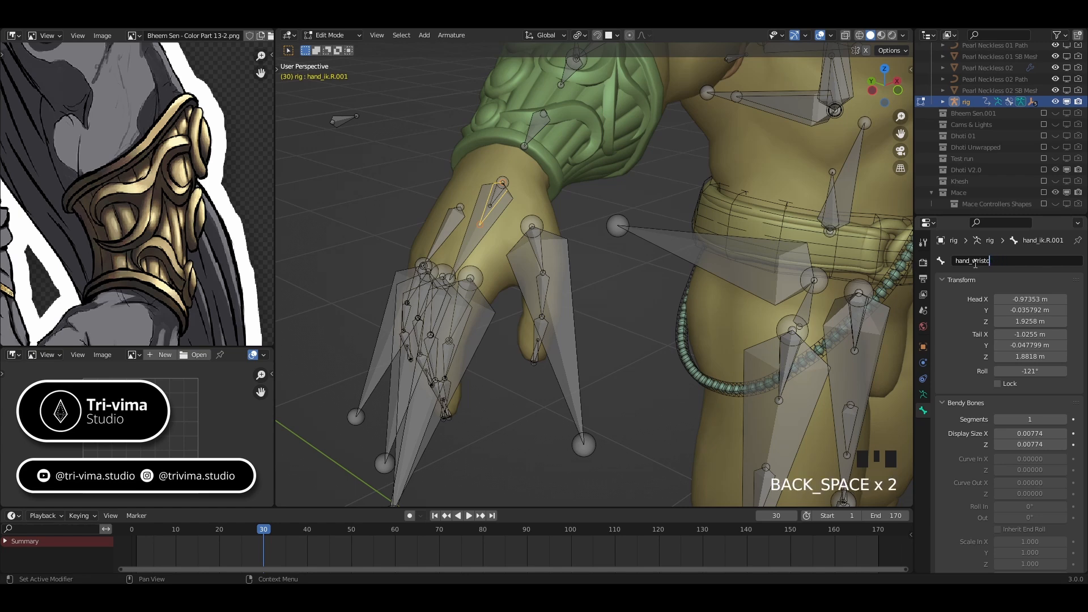
key(BackSpace)
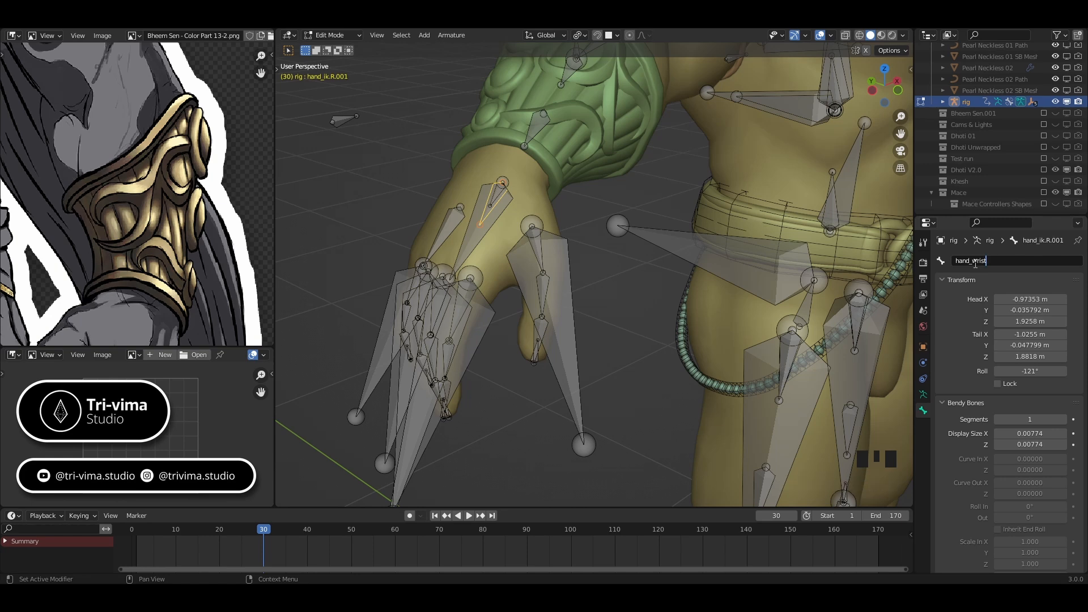
text(.R)
key(Return)
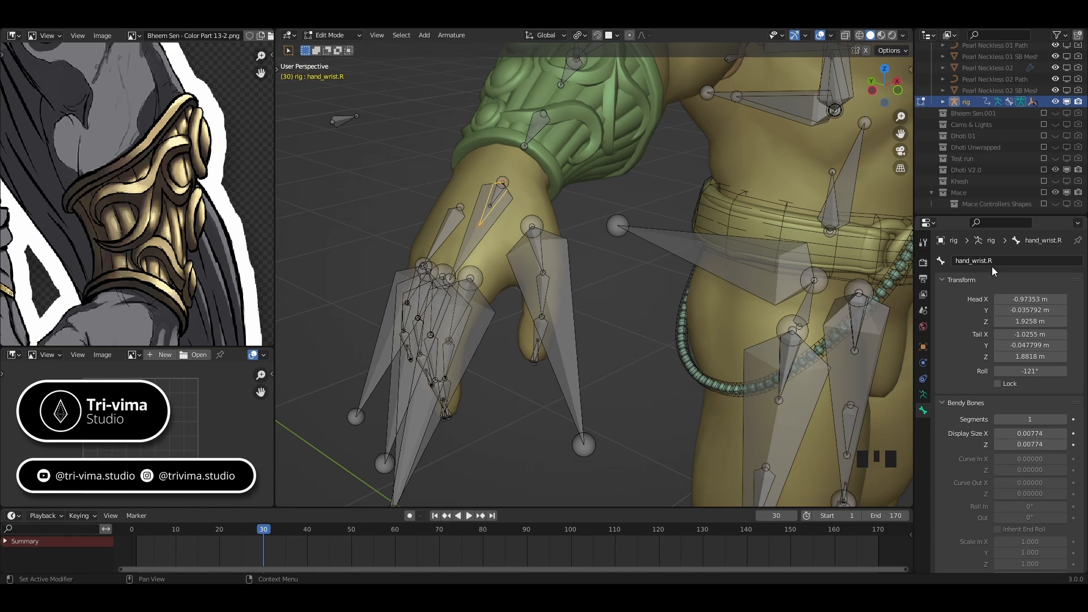
Copy the name of the right wrist bone and rename the mirrored bone on the left hand hand_wrist.L
click(1003, 262)
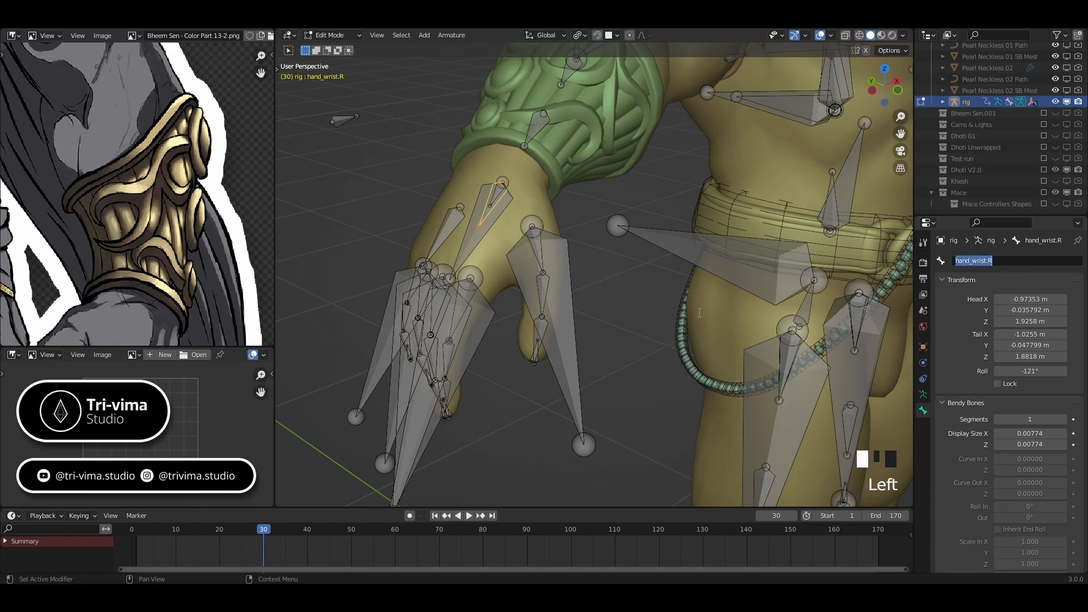
click(660, 313)
scroll(660, 313, down, 3)
middle_drag(661, 313, 638, 228)
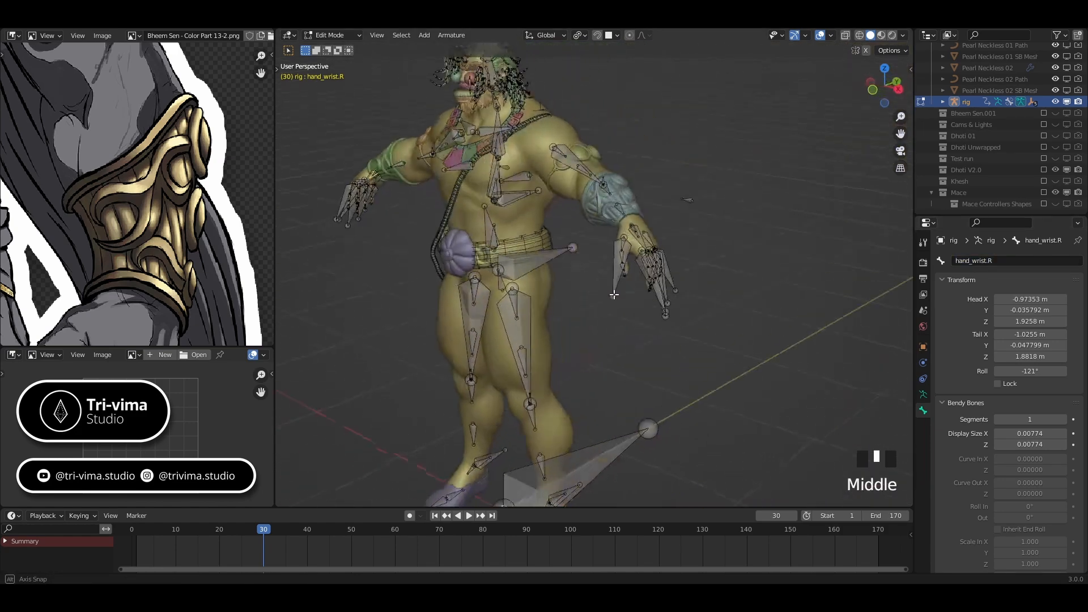
scroll(638, 227, up, 3)
click(694, 184)
click(694, 183)
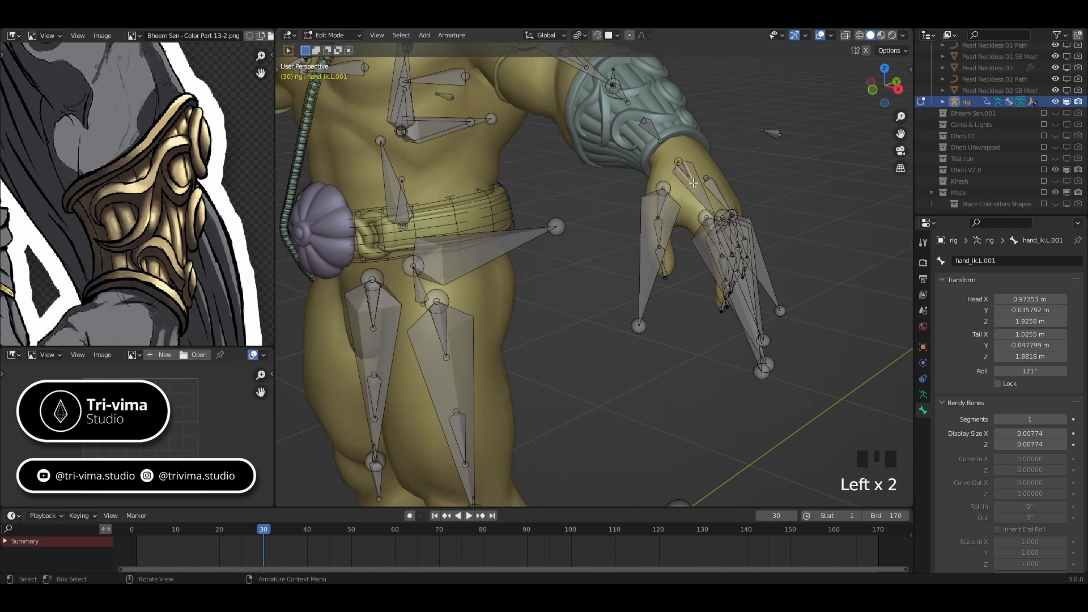
click(981, 263)
text(hand_wrist.R)
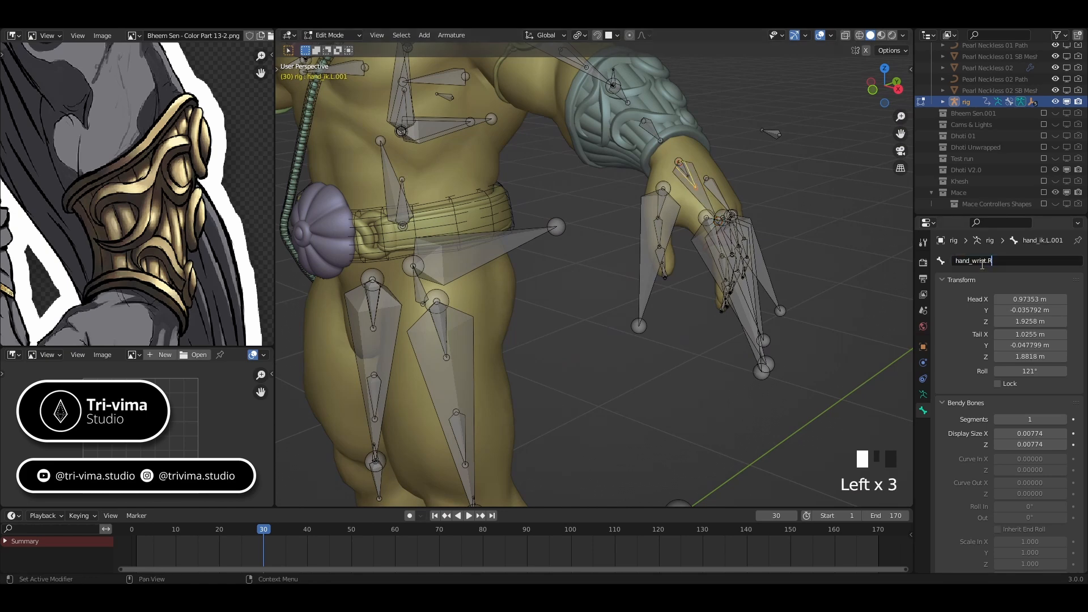
key(BackSpace)
text(L)
key(Return)
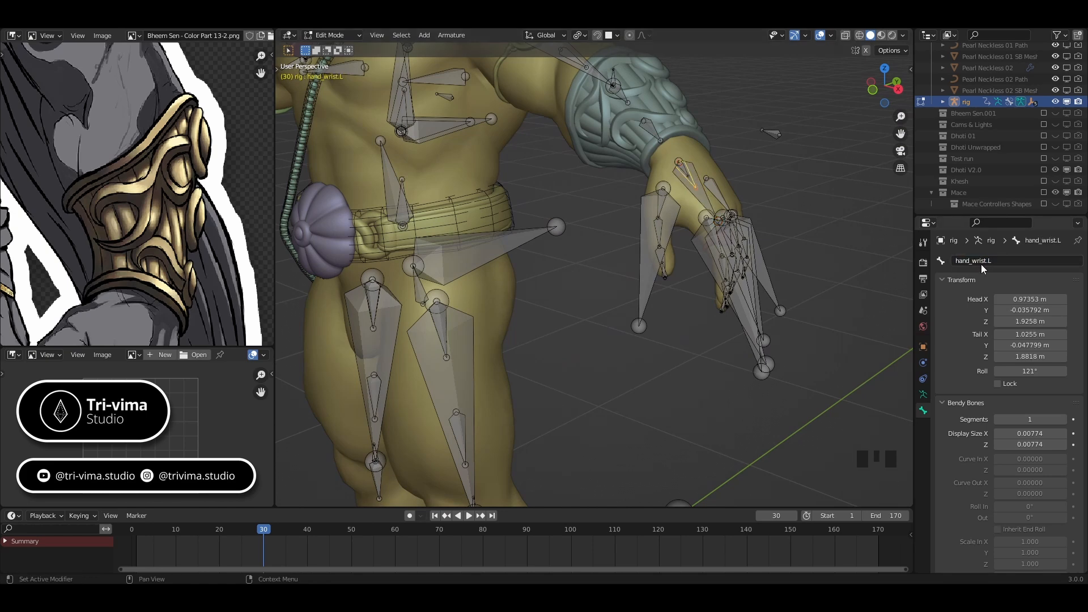
Switch to wireframe shading and parent the hand_ik.L bone to hand_wrist.L with Keep Offset
ctrl+scroll(785, 339, down, 3)
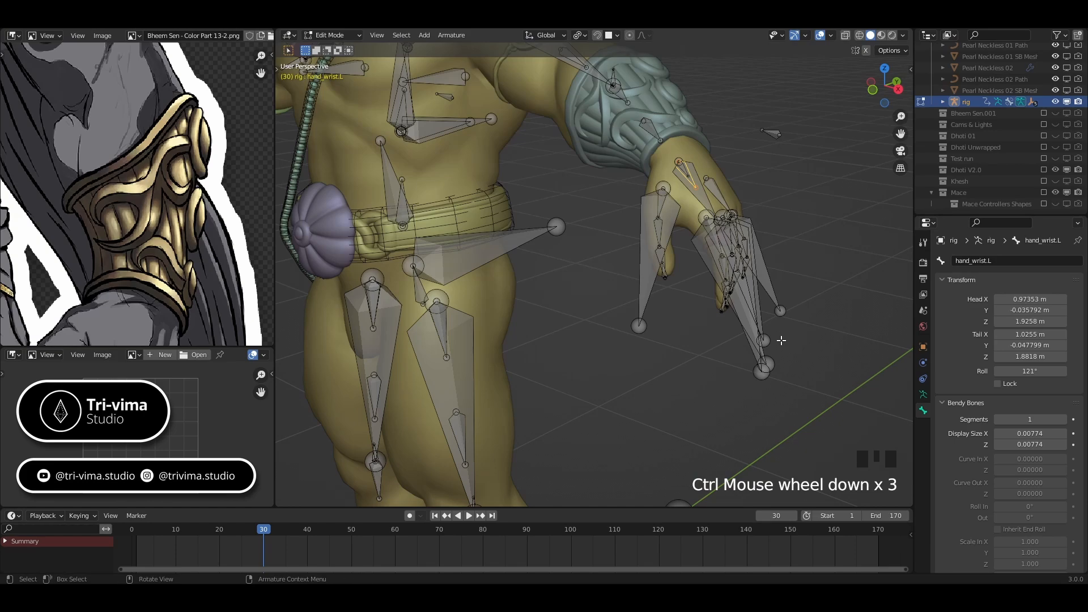
scroll(715, 345, up, 2)
mouse_move(709, 346)
middle_down()
mouse_move(644, 364)
mouse_move(697, 348)
middle_up()
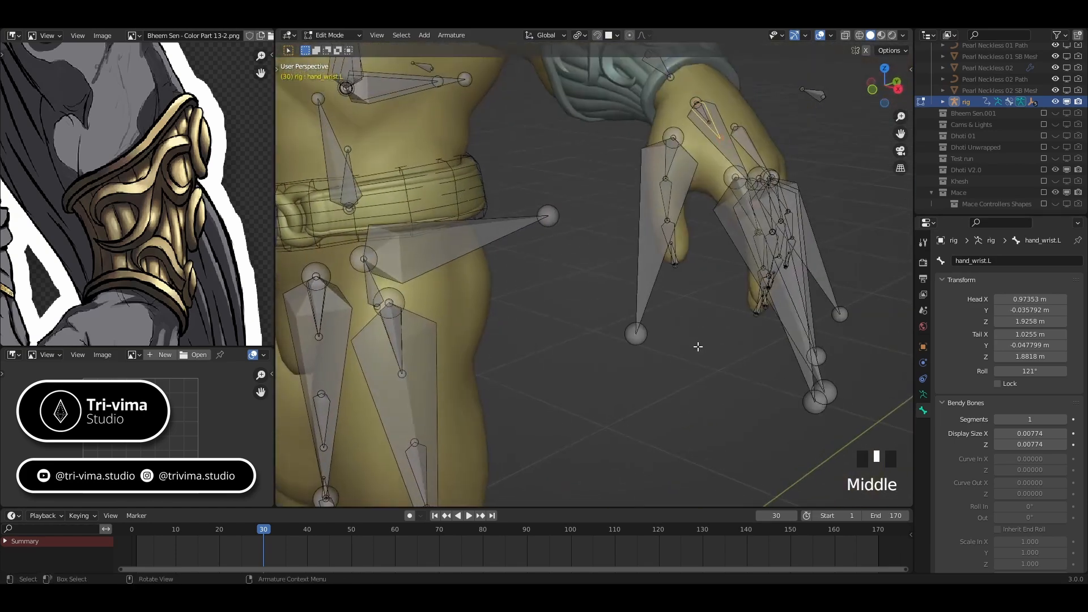
shift+click(727, 155)
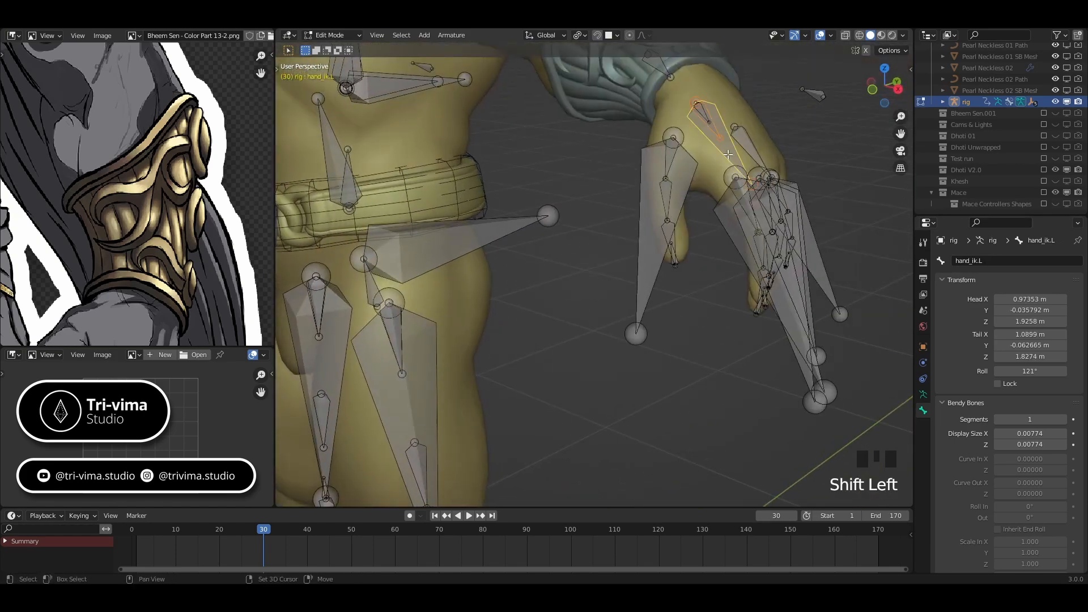
click(721, 137)
shift+click(718, 133)
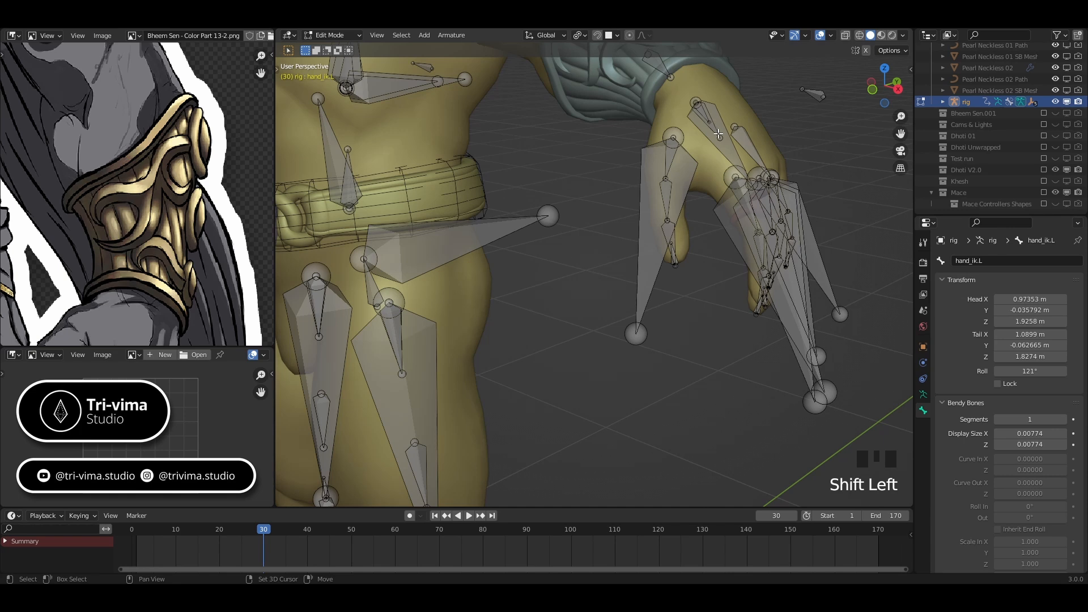
shift+click(718, 134)
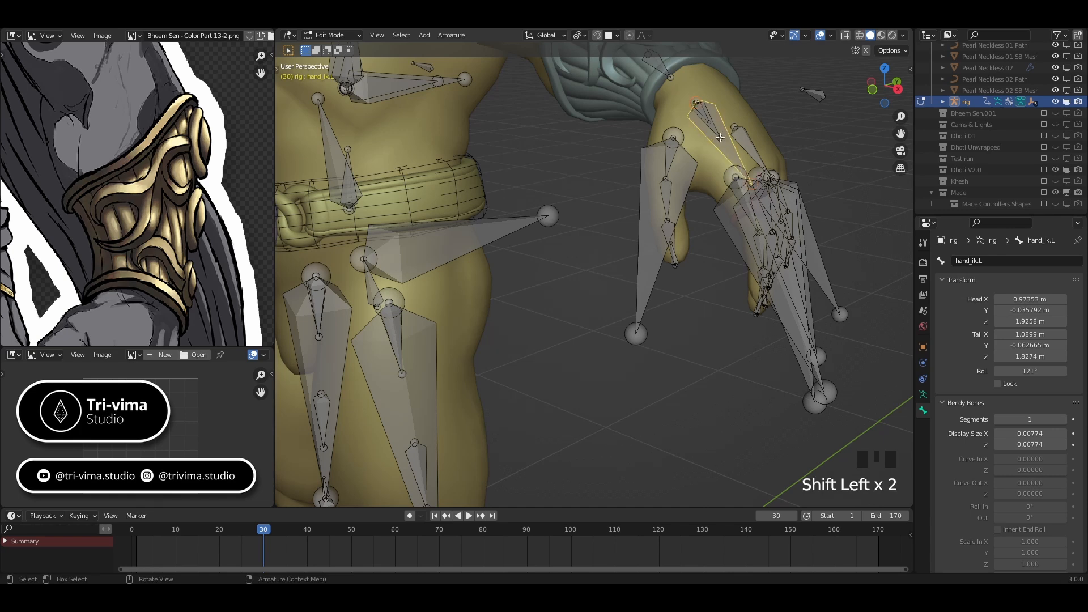
key(z)
shift+click(729, 163)
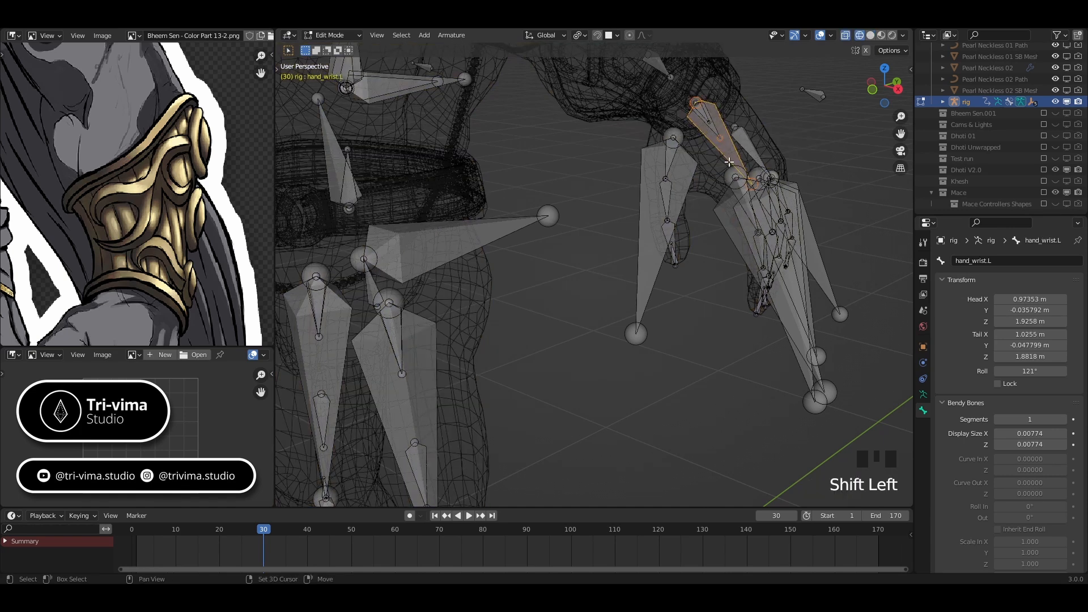
shift+click(717, 135)
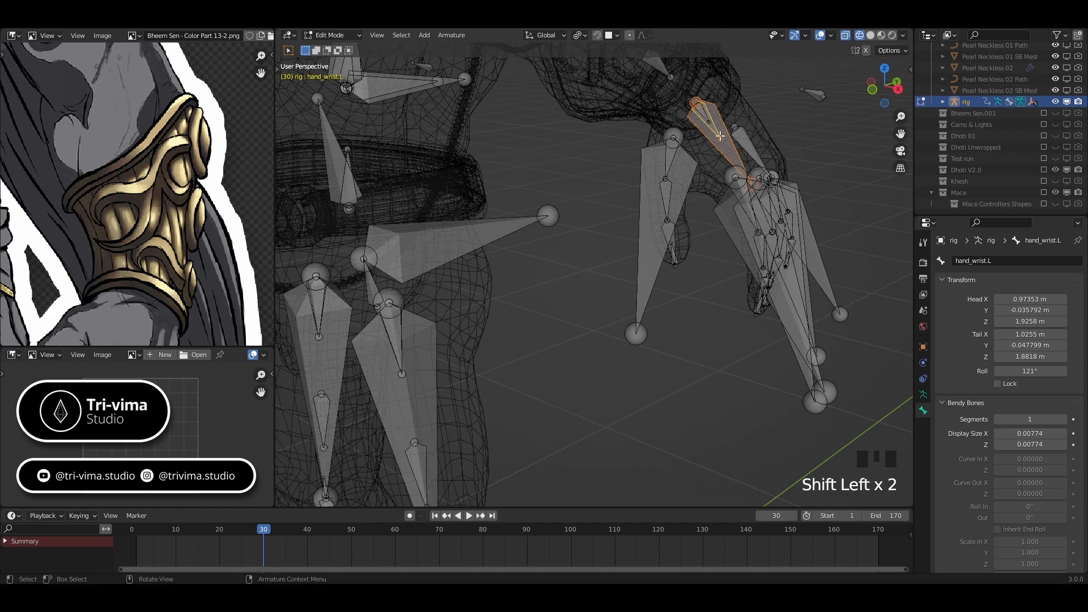
click(724, 159)
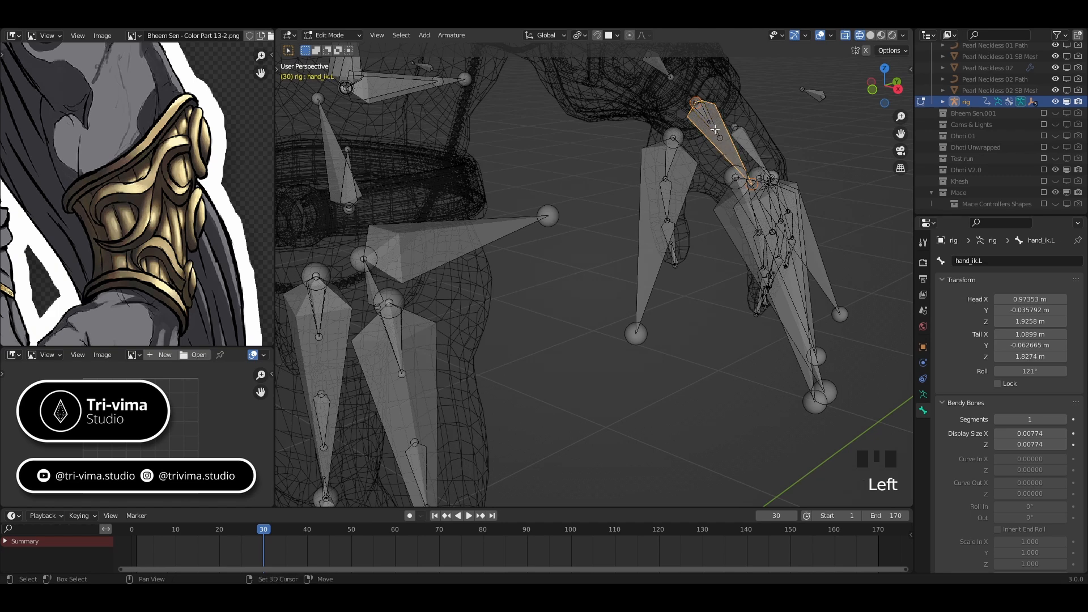
shift+click(714, 129)
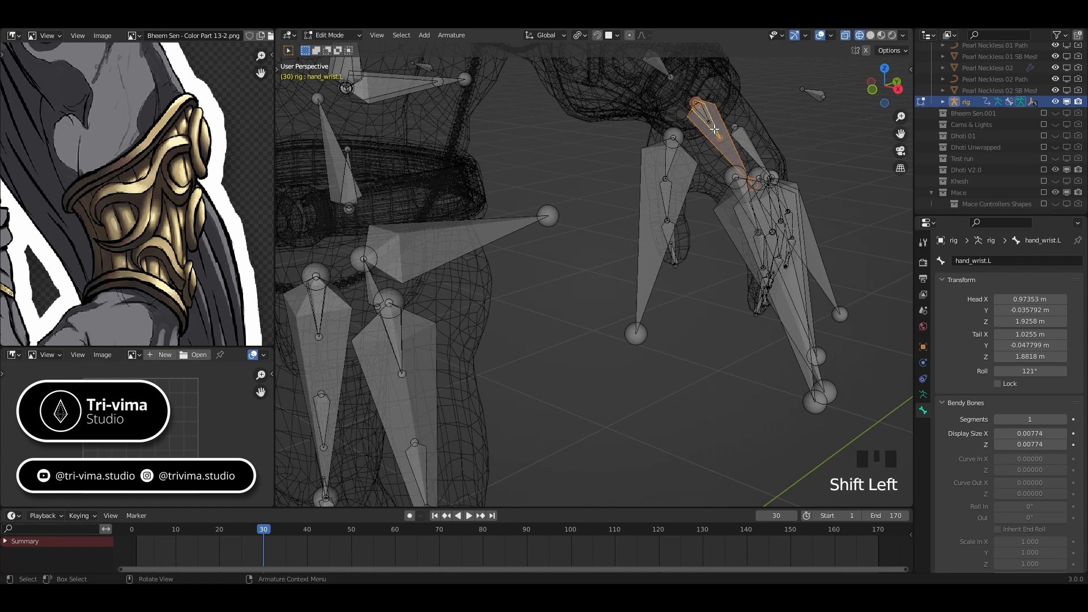
key(ctrl+p)
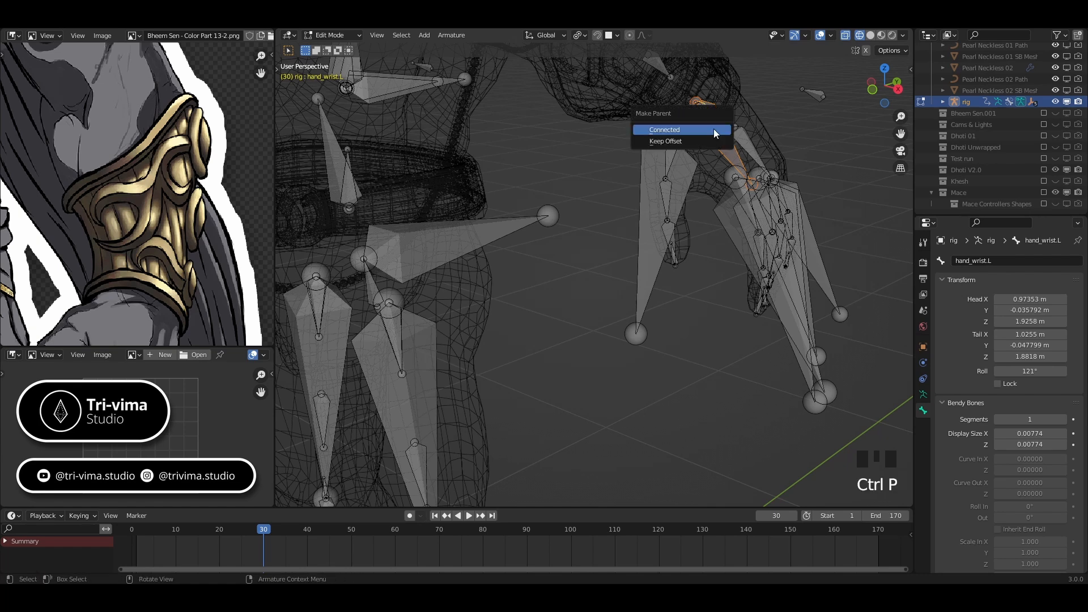
click(677, 142)
Parent the hand_ik.R bone to hand_wrist.R on the character's right hand with Keep Offset
scroll(724, 343, down, 2)
middle_drag(699, 359, 742, 391)
scroll(743, 391, up, 2)
click(523, 137)
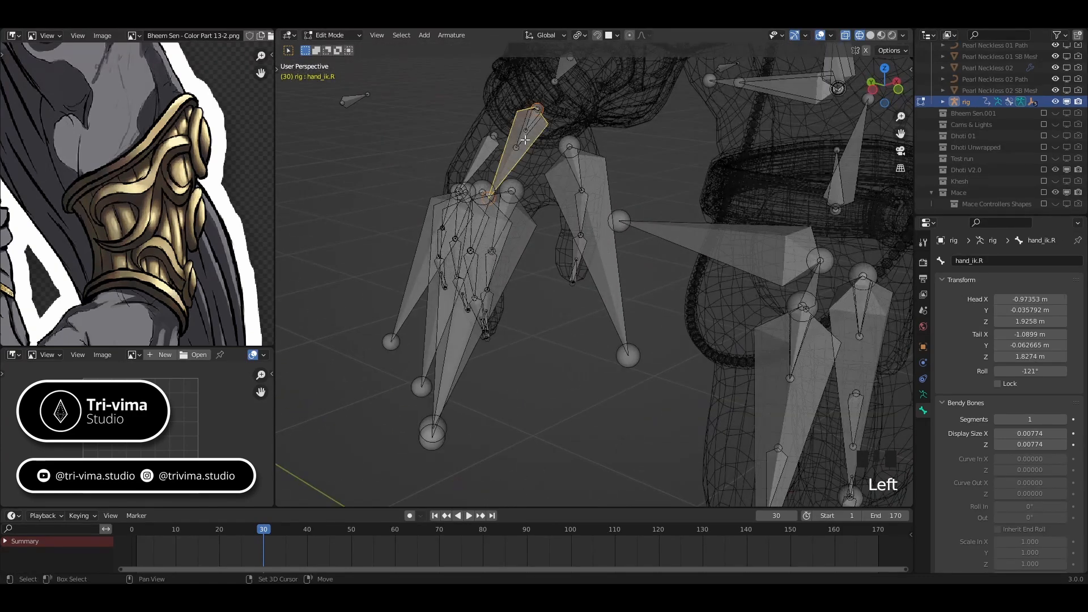
shift+click(522, 137)
key(ctrl+p)
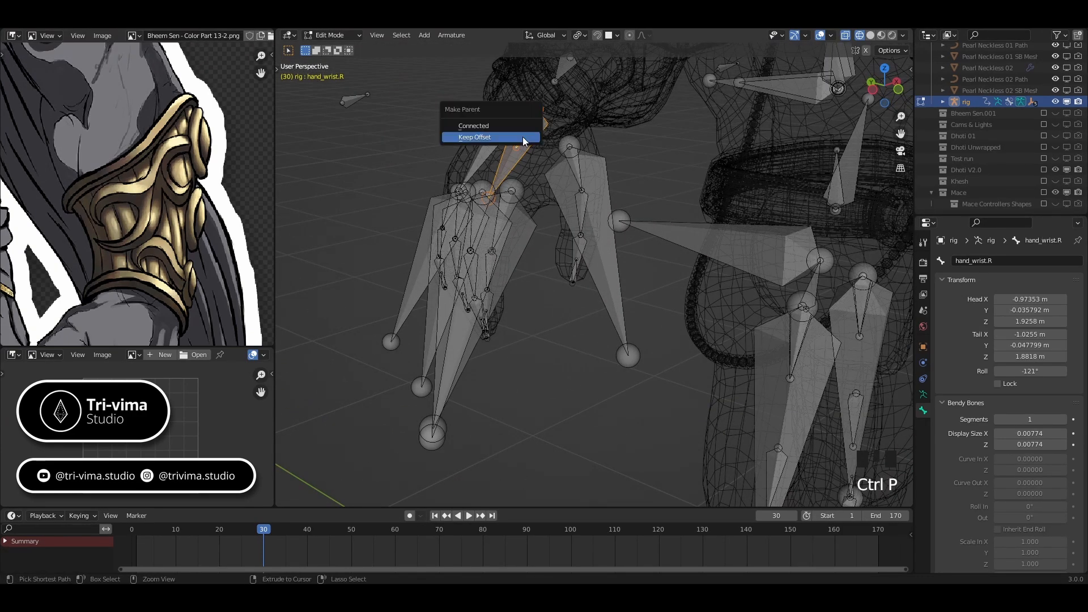
click(523, 137)
click(546, 358)
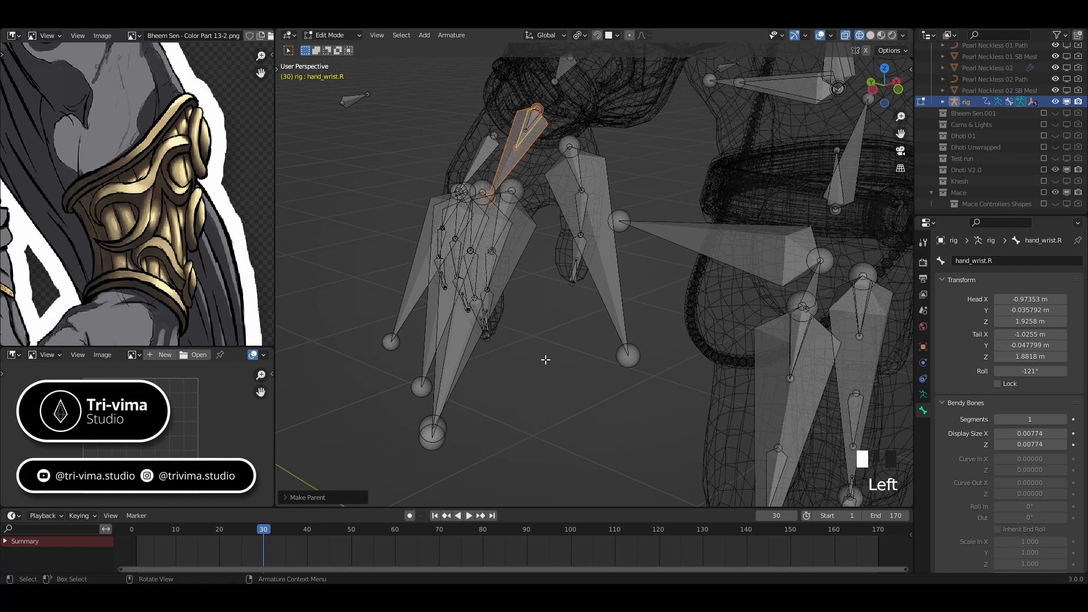
Return the rig to Object Mode and view the character from the front
key(Tab)
scroll(512, 211, down, 4)
middle_drag(512, 212, 468, 268)
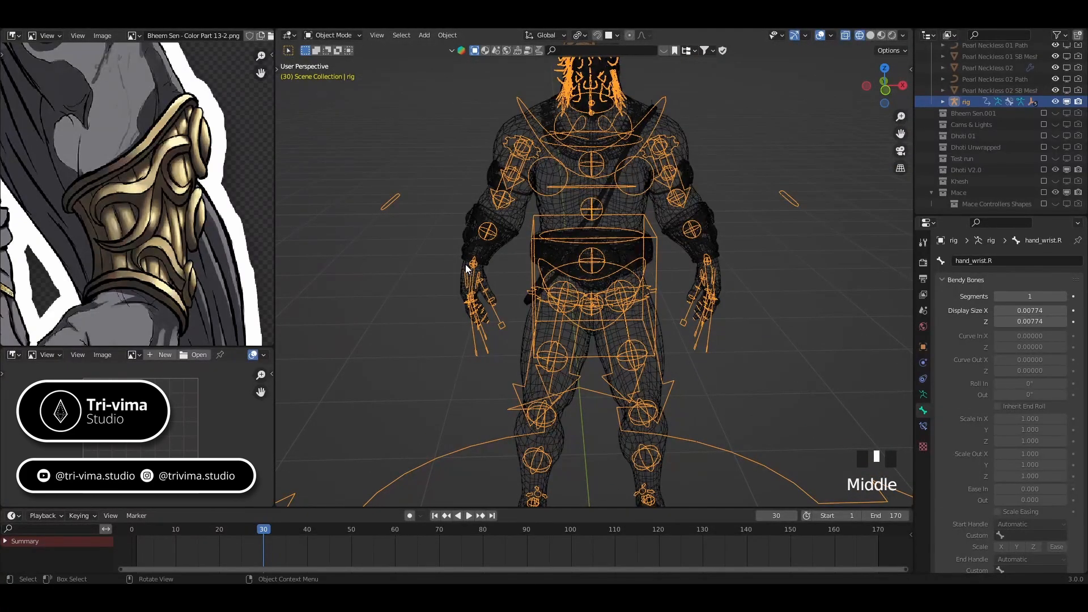
Switch the rig to Pose Mode and test moving the hand_wrist.R bone, cancelling the move
click(401, 264)
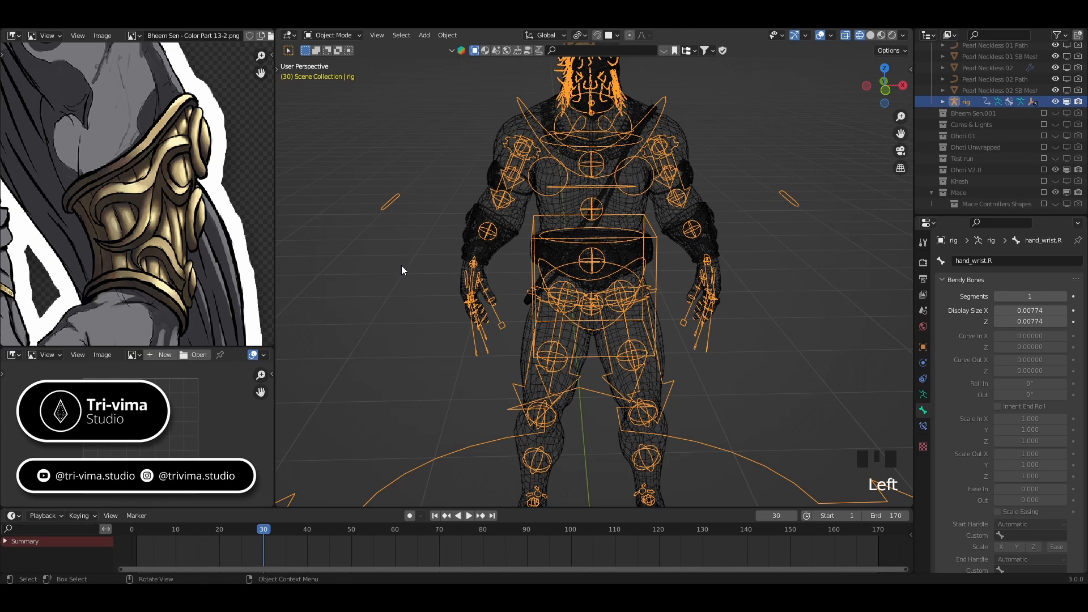
key(ctrl+Tab)
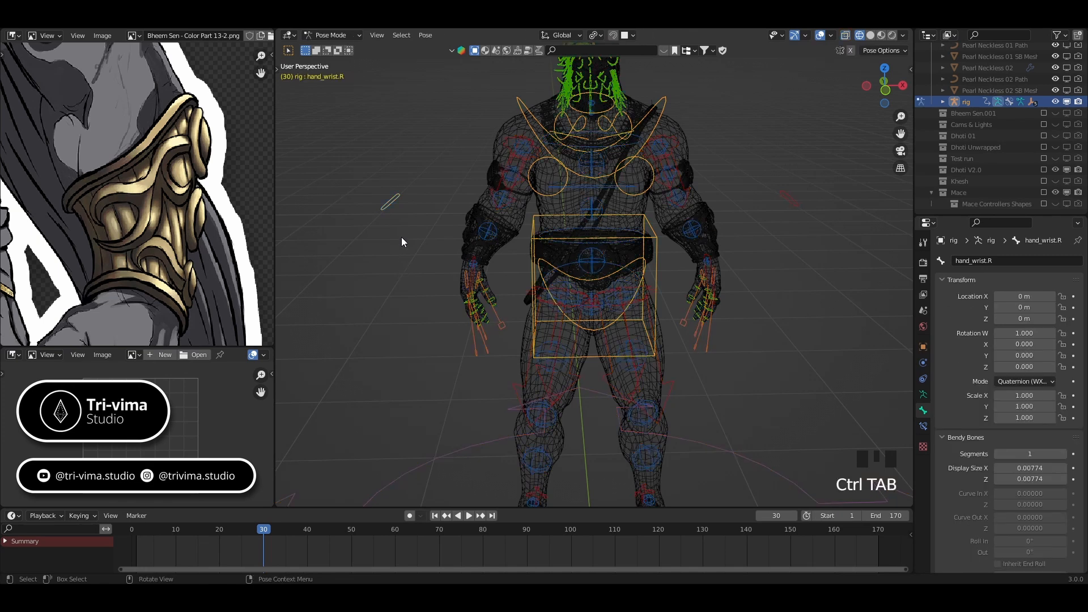
click(398, 241)
key(g)
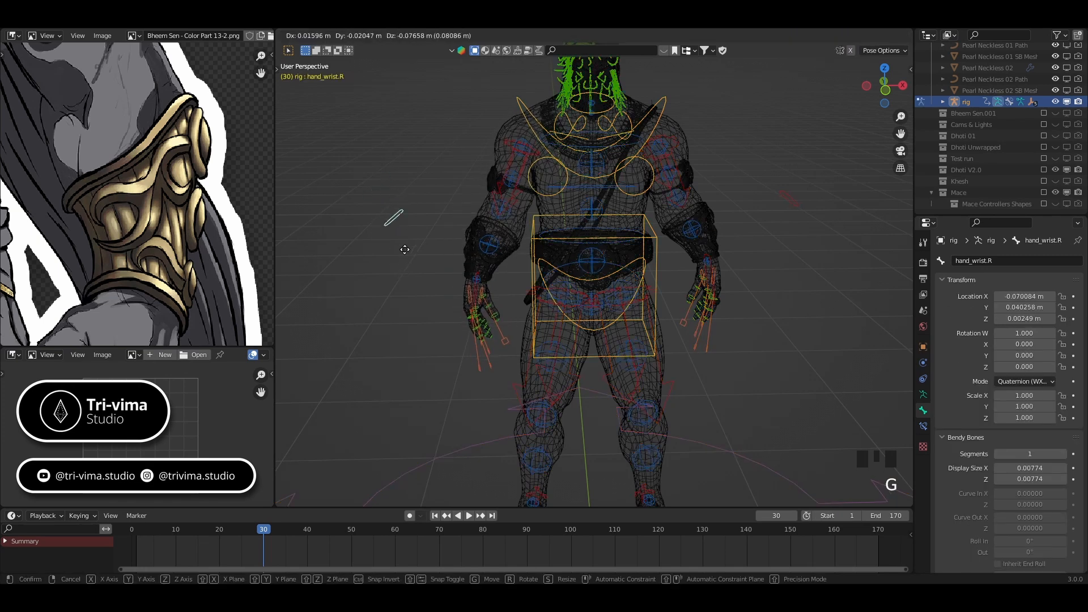
right_click(399, 246)
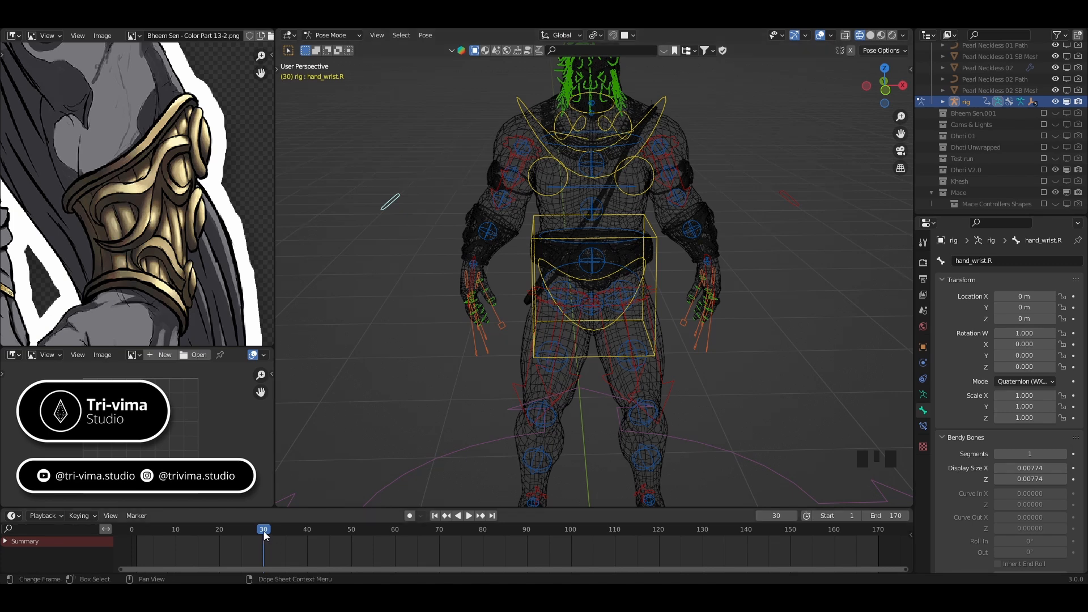
At frame 1, insert a Location & Rotation keyframe on both the hand_ik.R and hand_ik.L bones
drag(264, 531, 136, 536)
click(398, 203)
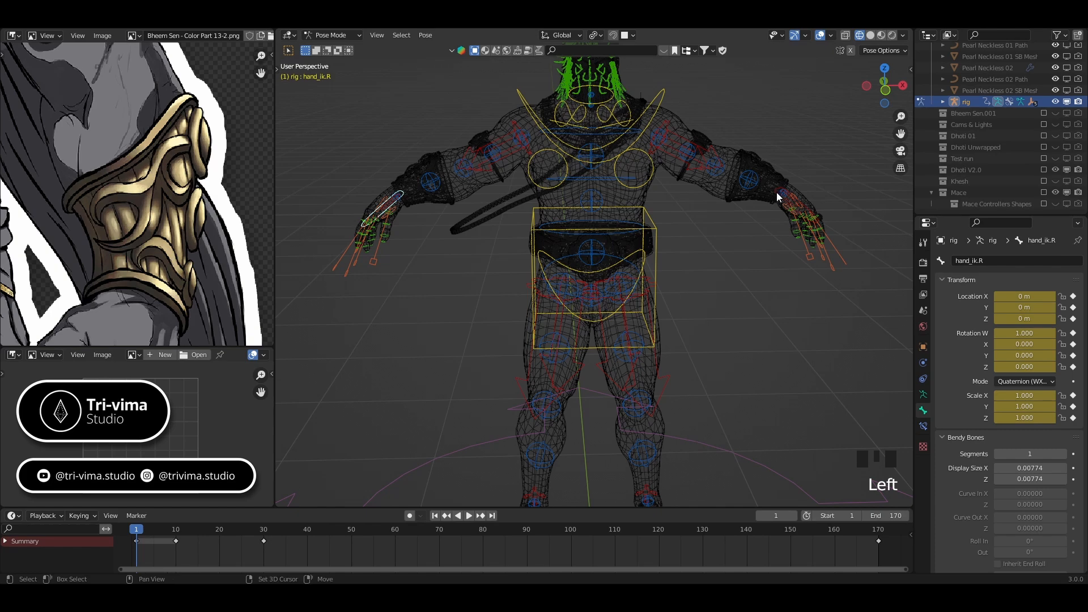
shift+click(796, 207)
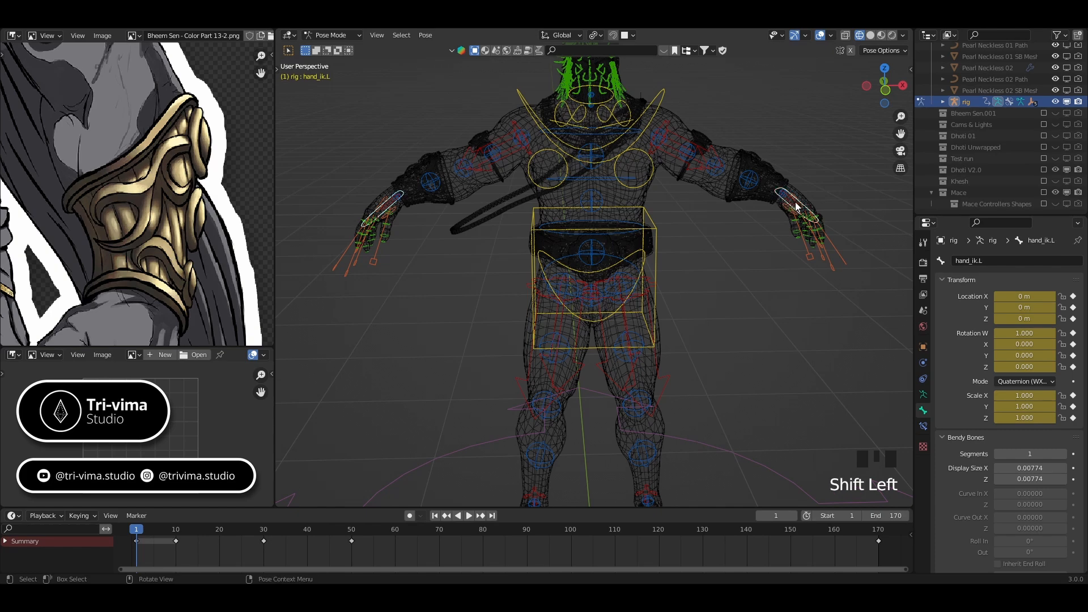
middle_drag(463, 242, 456, 241)
scroll(455, 241, up, 2)
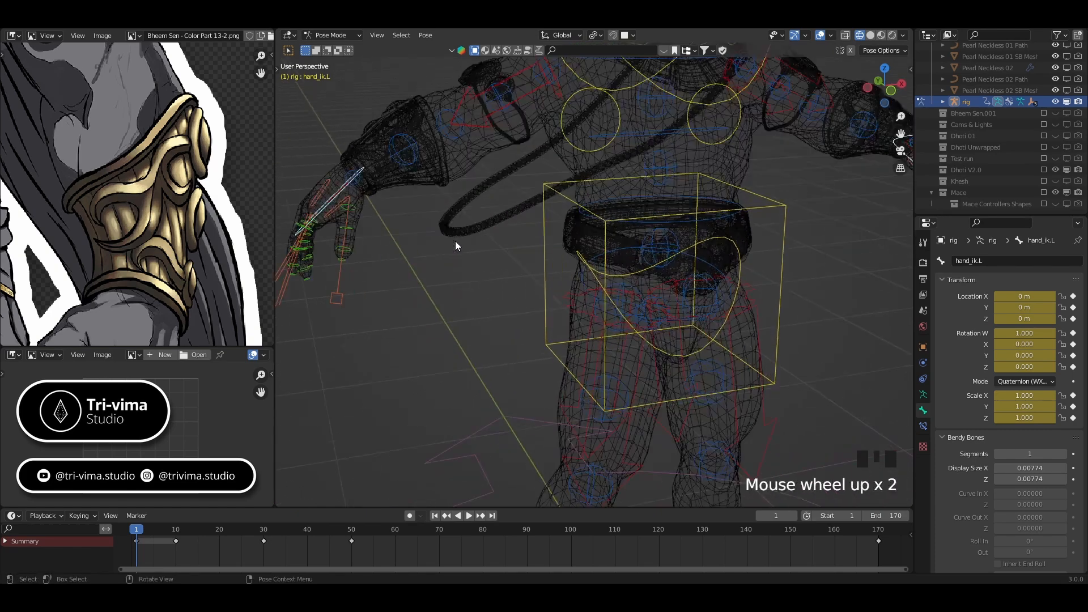
middle_drag(385, 227, 442, 260)
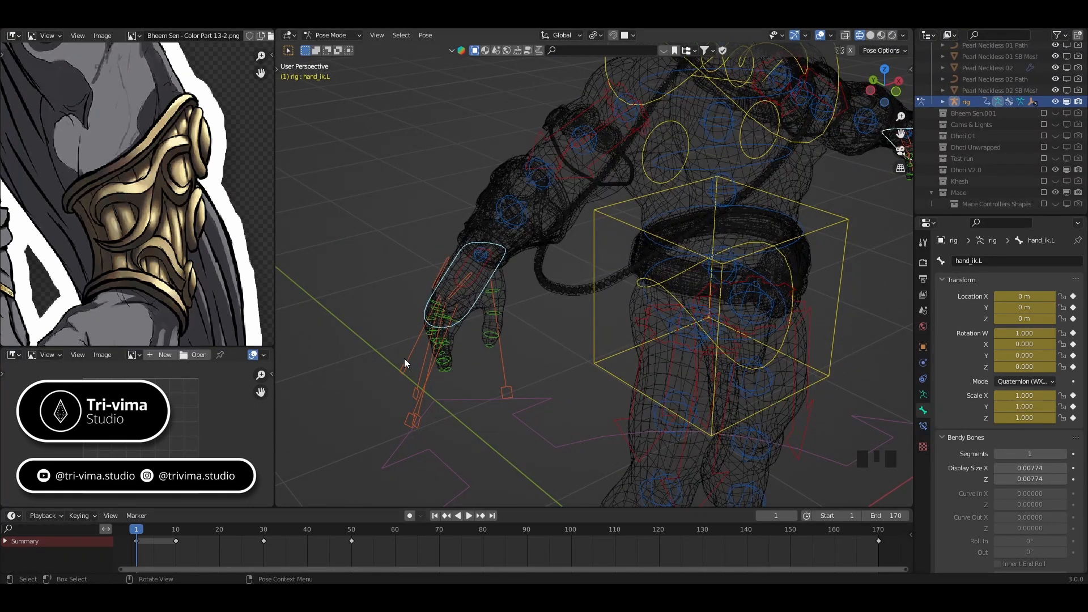
key(i)
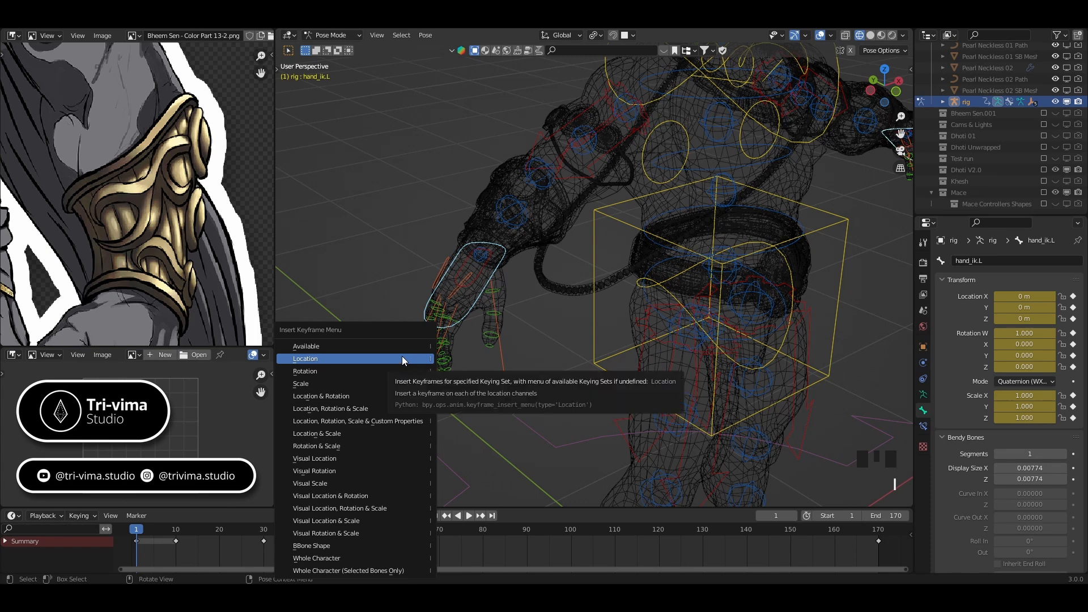
click(366, 394)
Insert a Location & Rotation keyframe on the hand_wrist.R and hand_wrist.L bones at frame 1
click(482, 268)
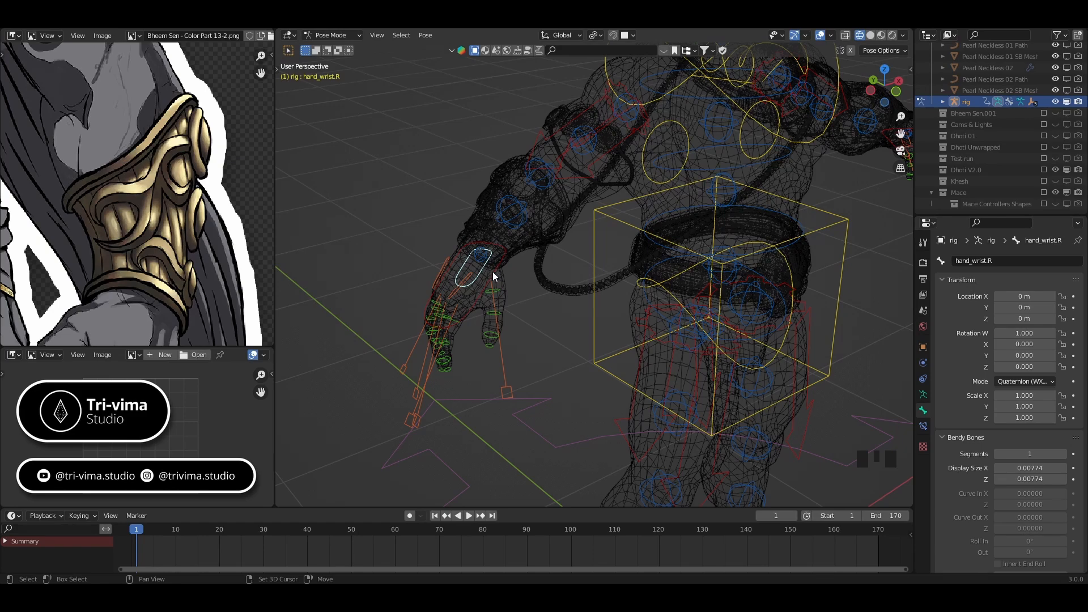
middle_drag(786, 274, 701, 258)
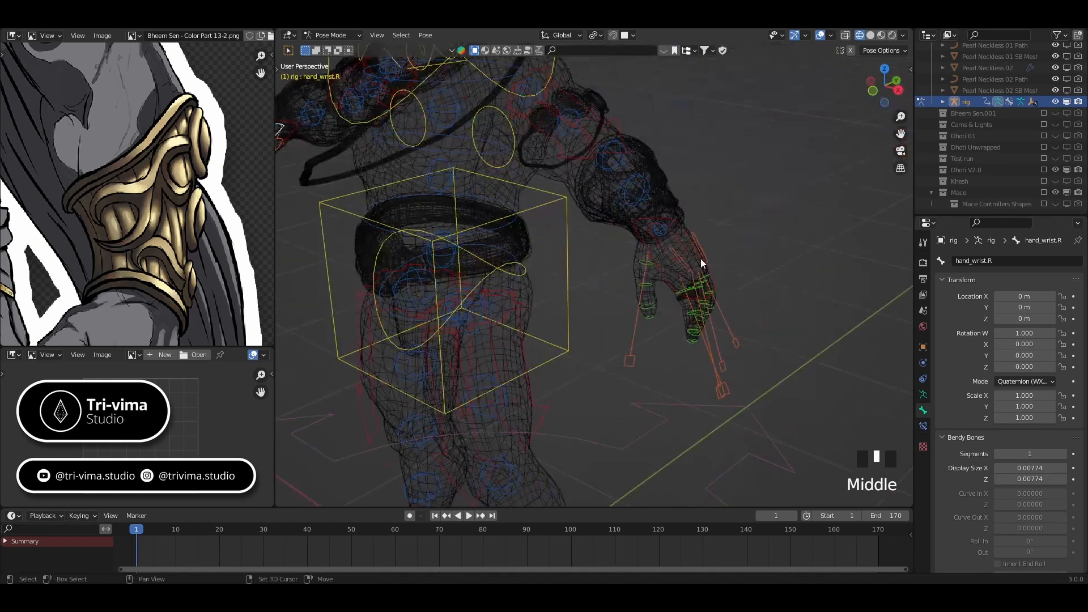
shift+click(668, 278)
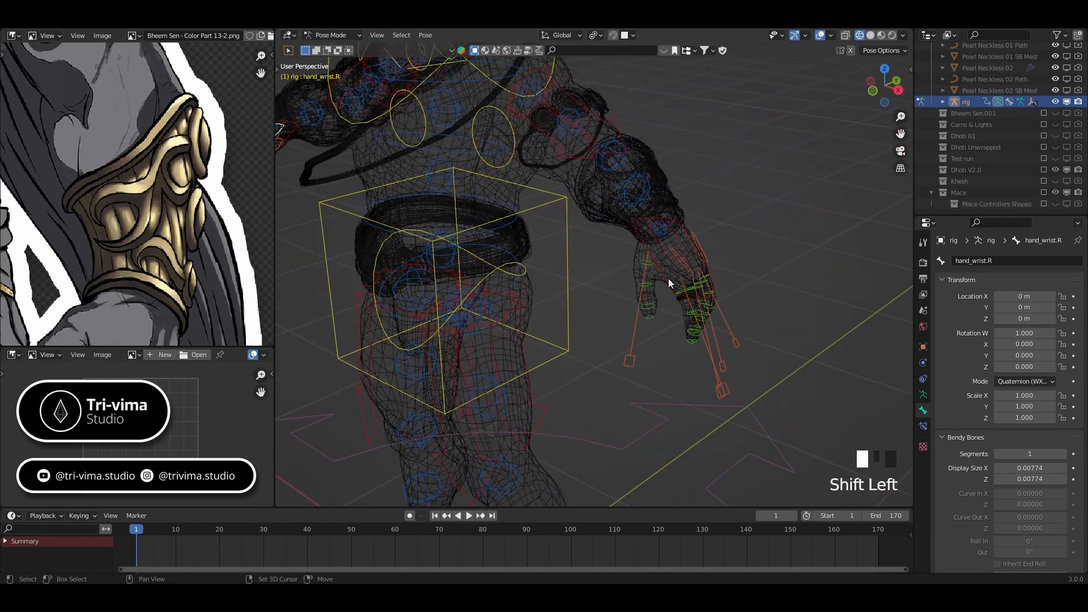
key(i)
click(614, 327)
Move to frame 30, select both hand_wrist bones and duplicate their frame 1 keyframe to frame 10
middle_drag(588, 338, 505, 242)
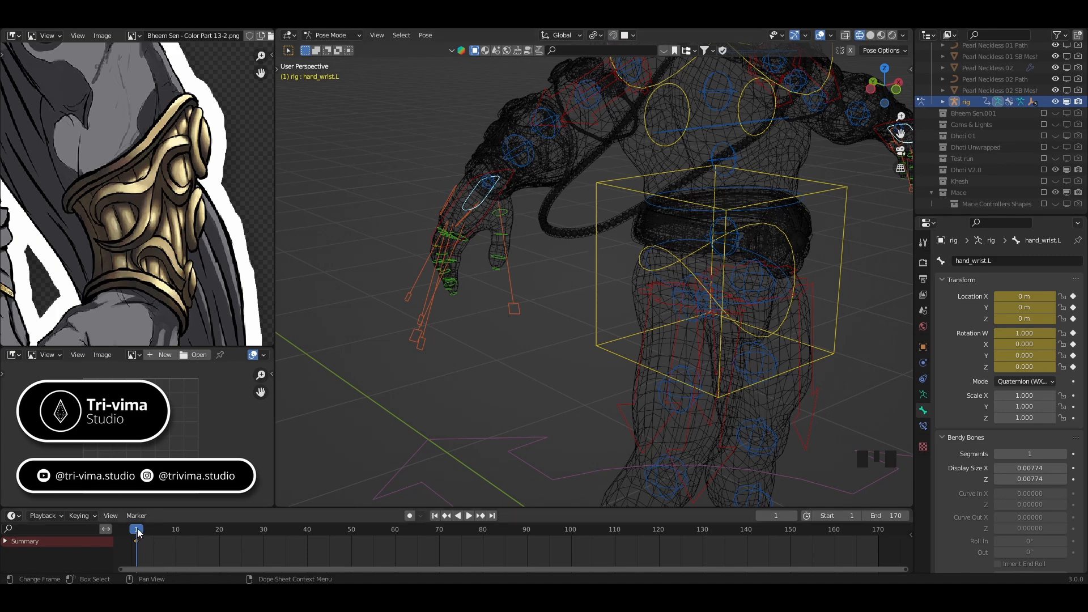
drag(137, 533, 263, 535)
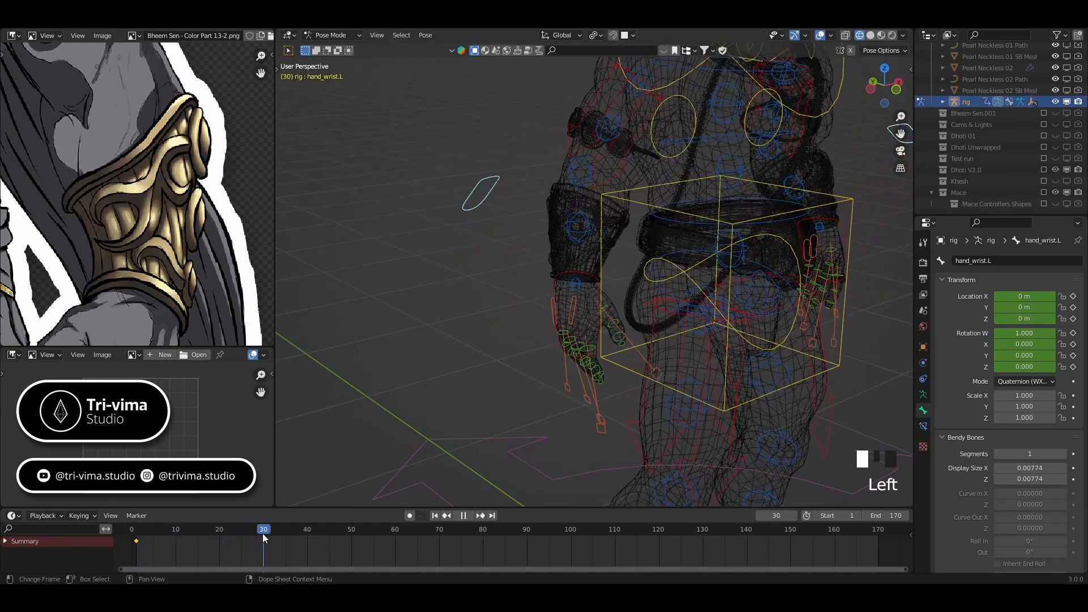
click(553, 286)
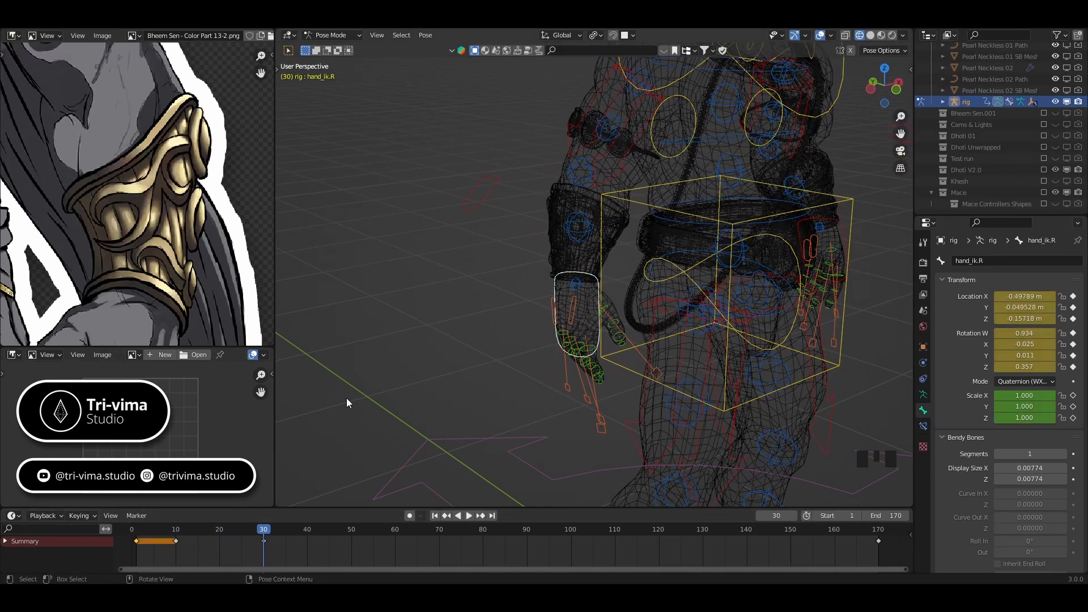
click(480, 193)
middle_drag(872, 202, 878, 163)
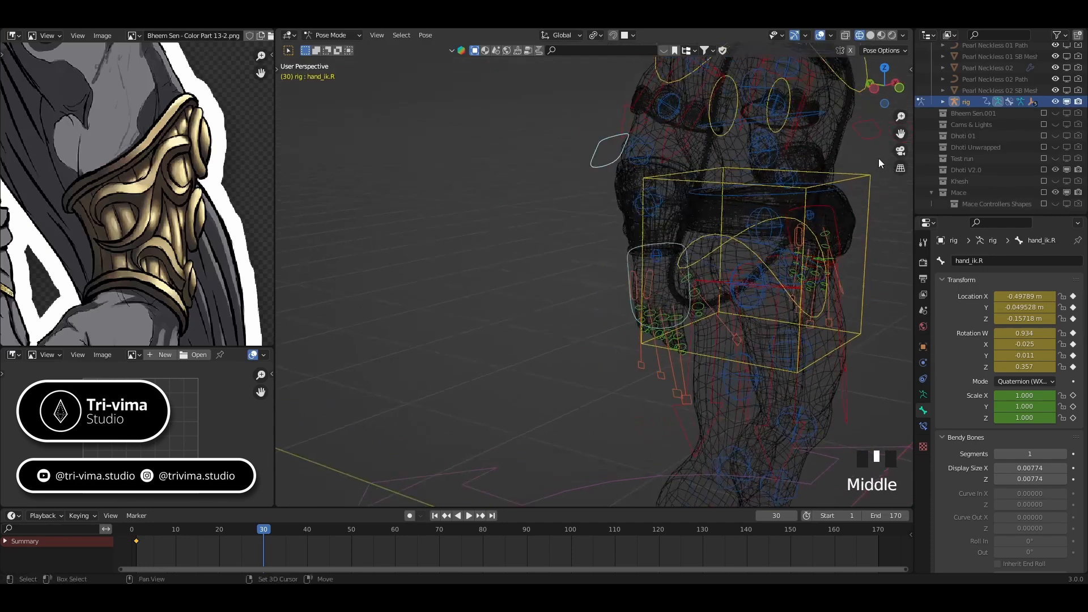
shift+click(868, 136)
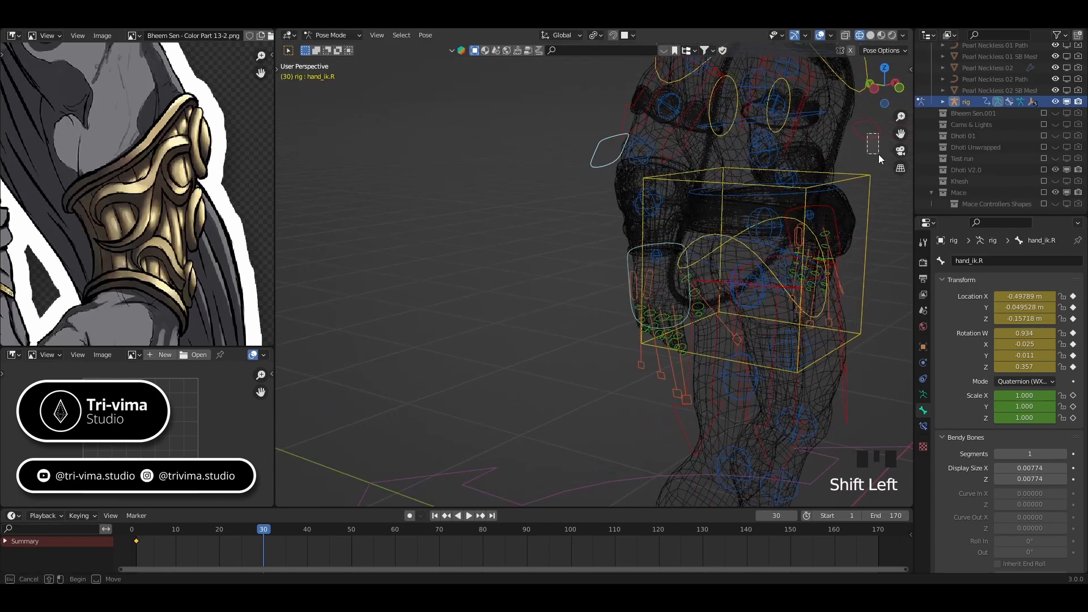
click(140, 548)
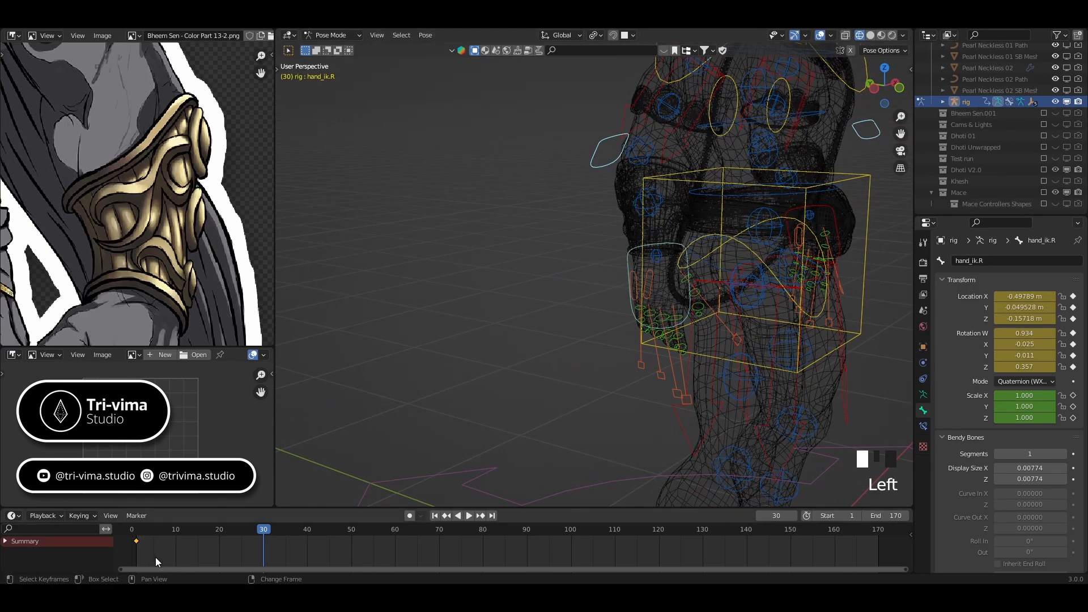
key(shift+d)
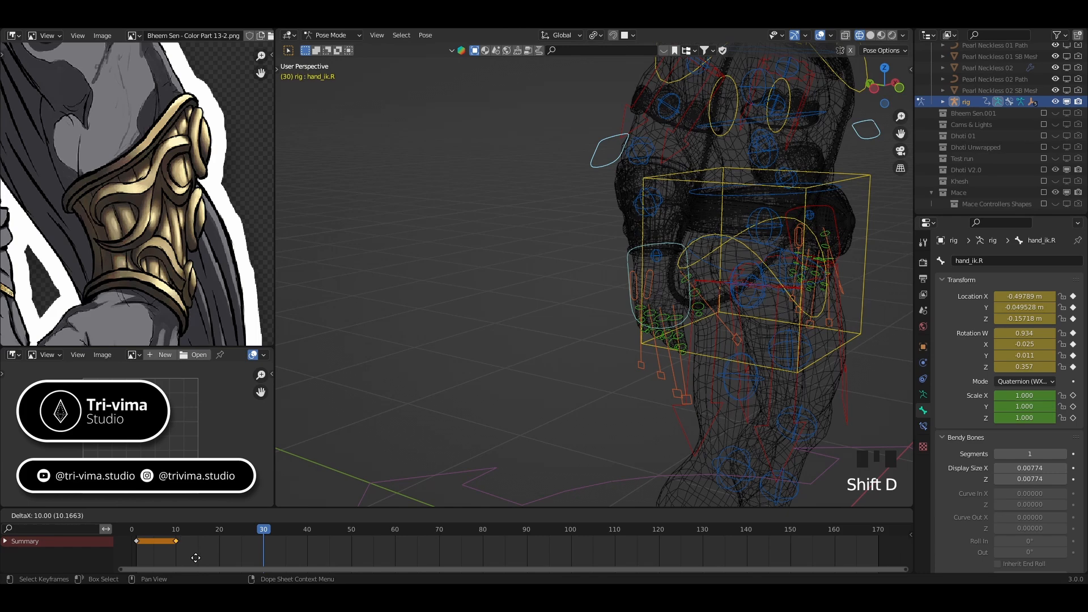
click(196, 558)
Copy the frame 30 keyframe of the hand_ik.R bone and paste it onto the hand_wrist.R bone
middle_drag(549, 328, 382, 94)
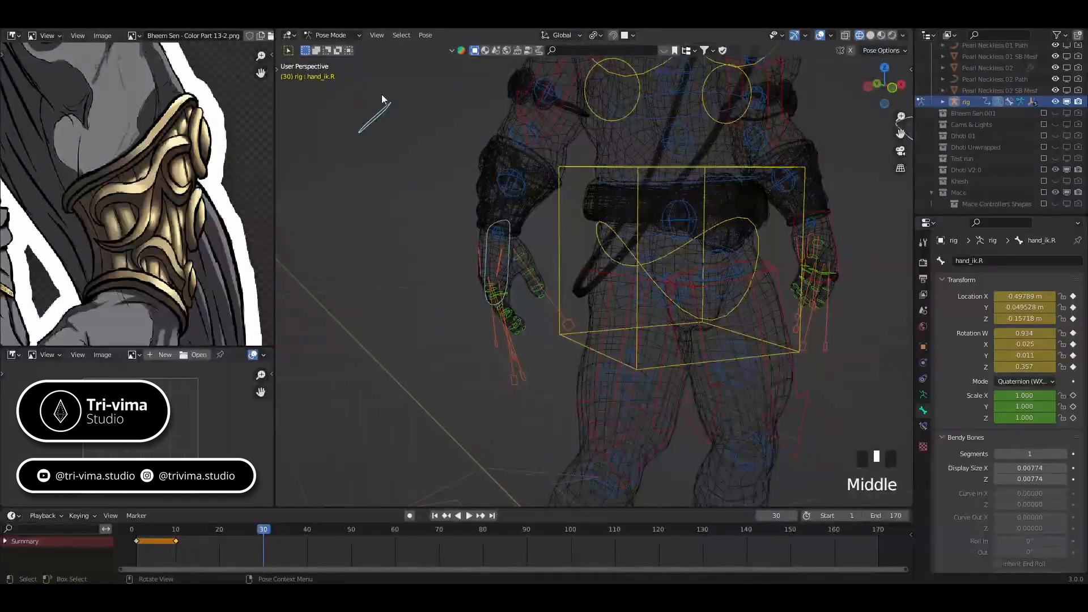
click(383, 113)
click(488, 243)
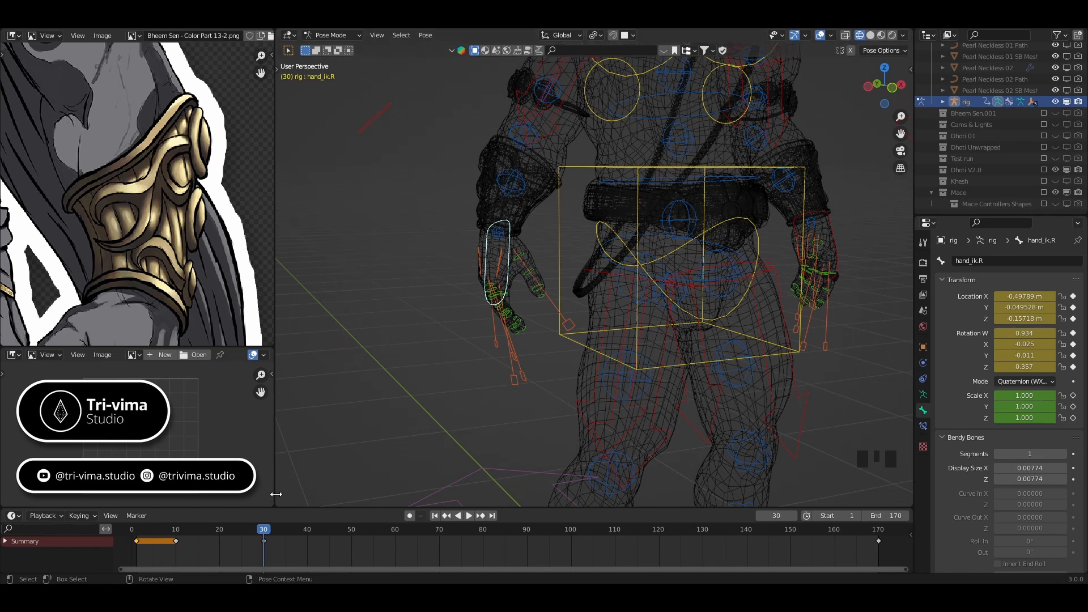
click(359, 135)
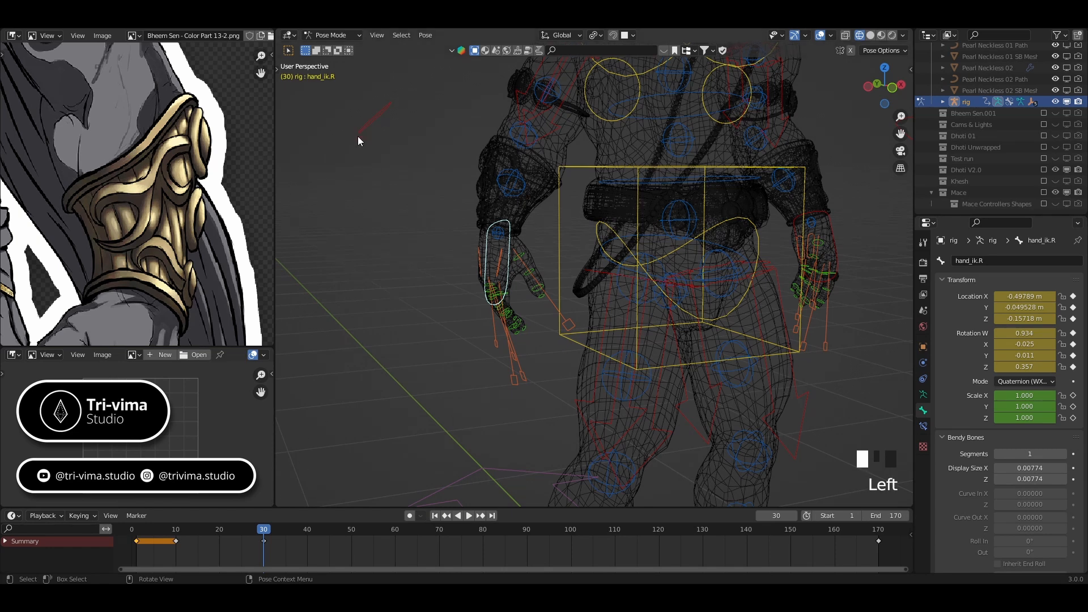
click(485, 246)
click(273, 532)
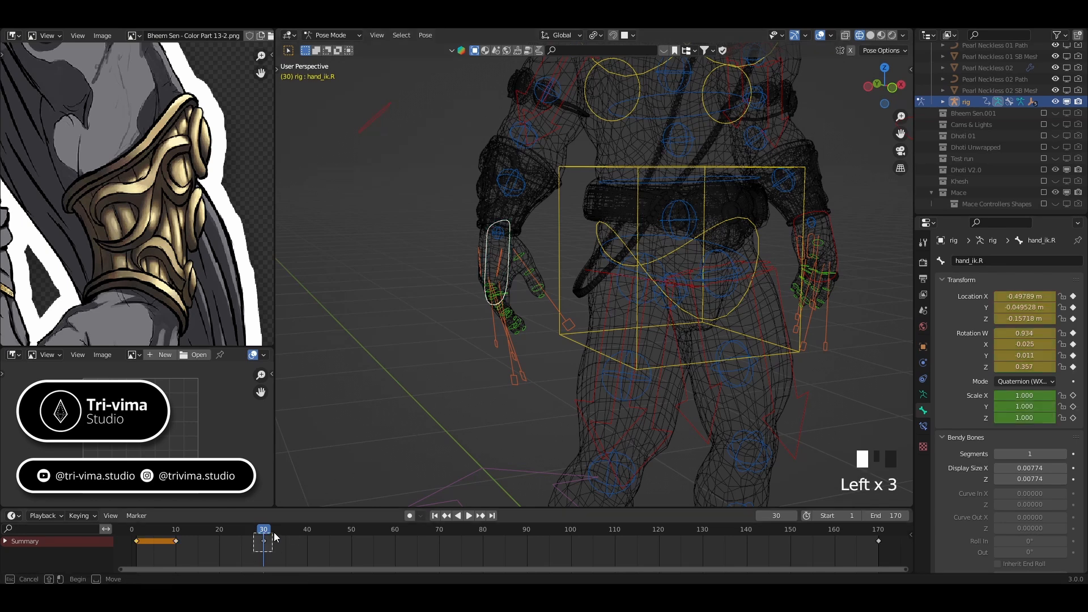
key(ctrl+c)
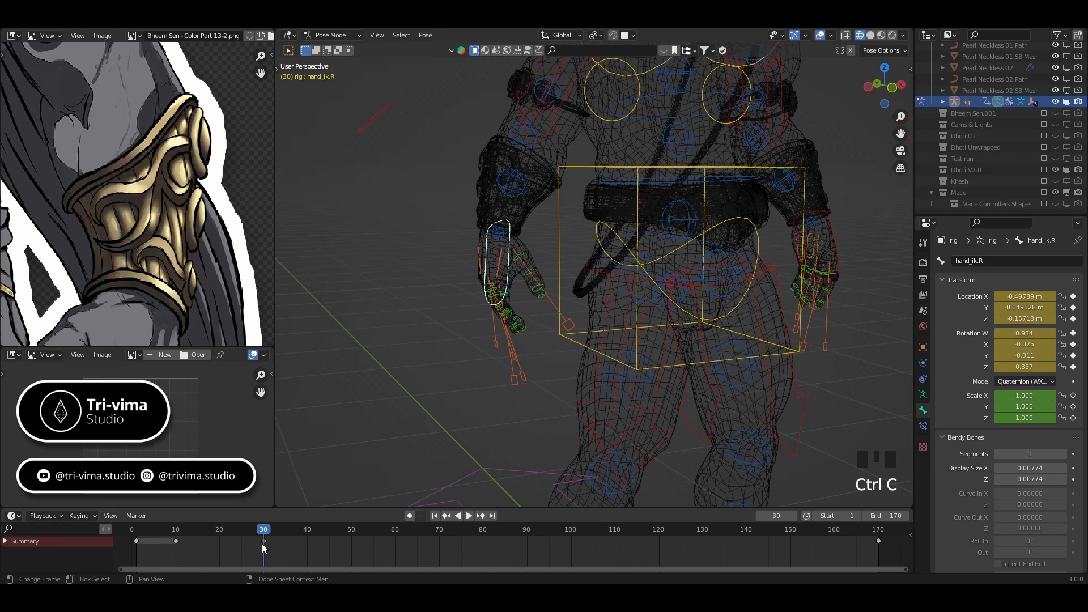
right_click(263, 544)
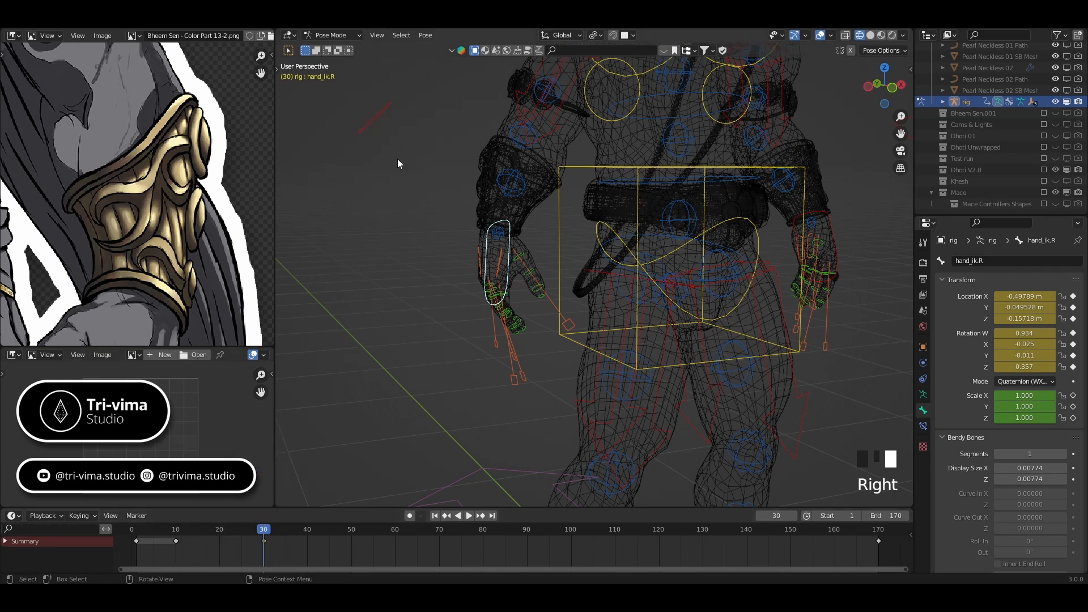
click(375, 118)
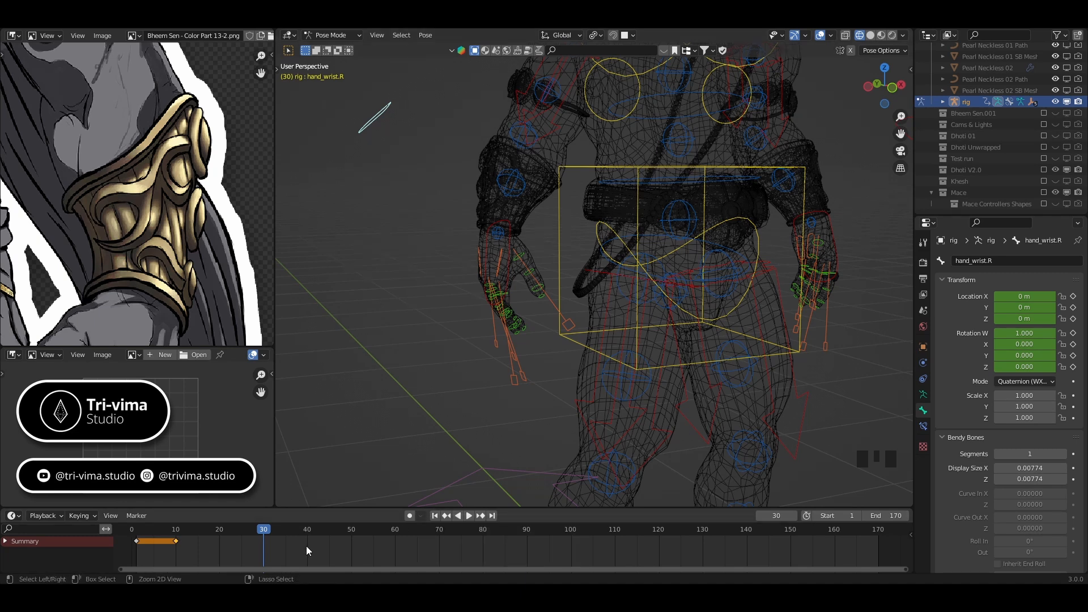
key(ctrl+v)
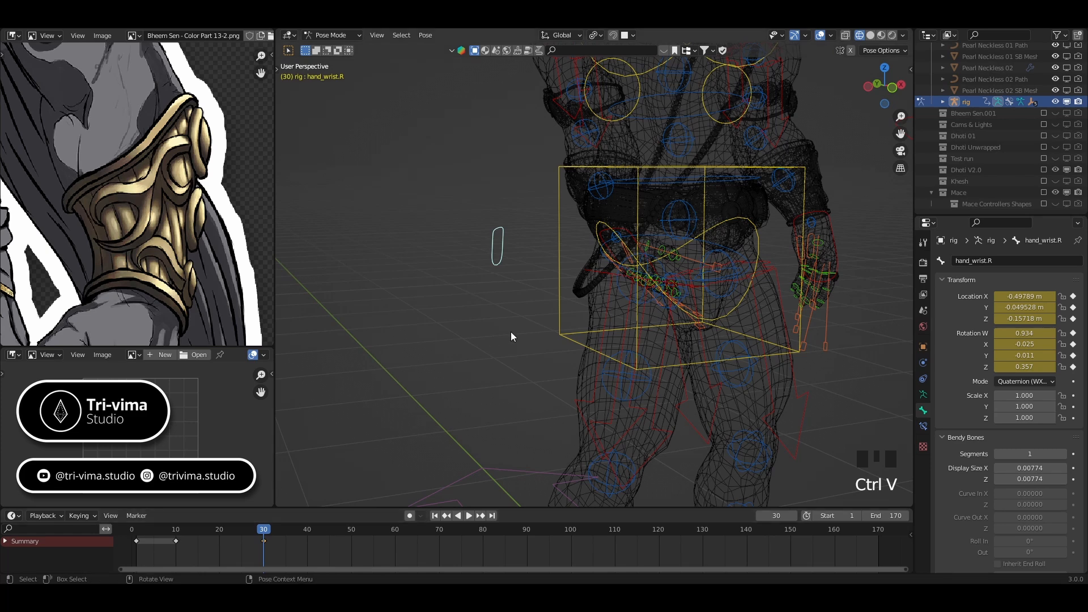
Paste the copied keyframe onto hand_ik.R and apply Copy Local Location from hand_wrist.R to it
click(624, 229)
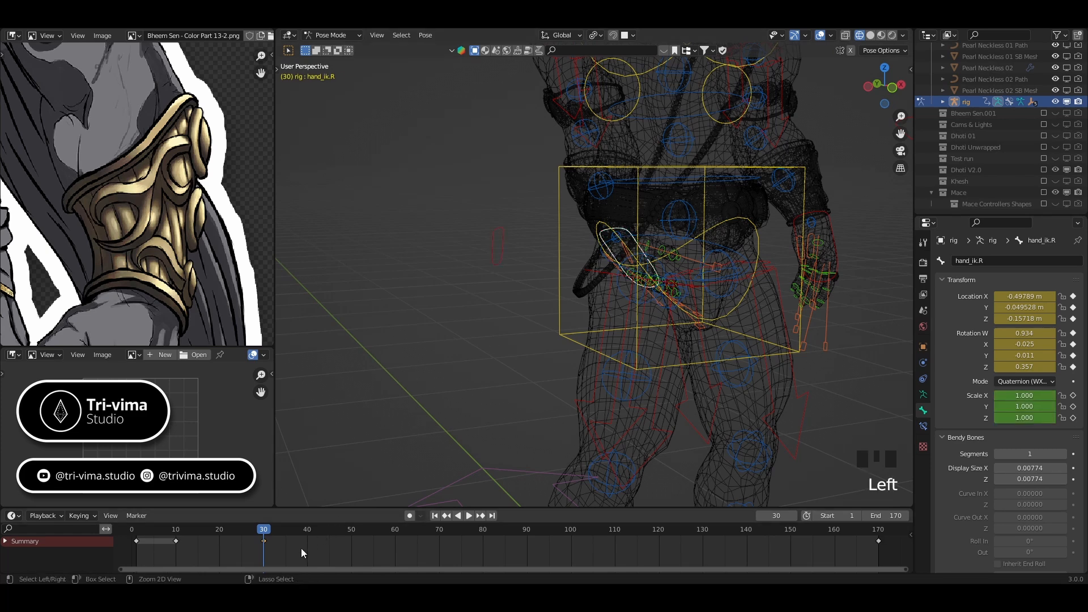
key(ctrl+v)
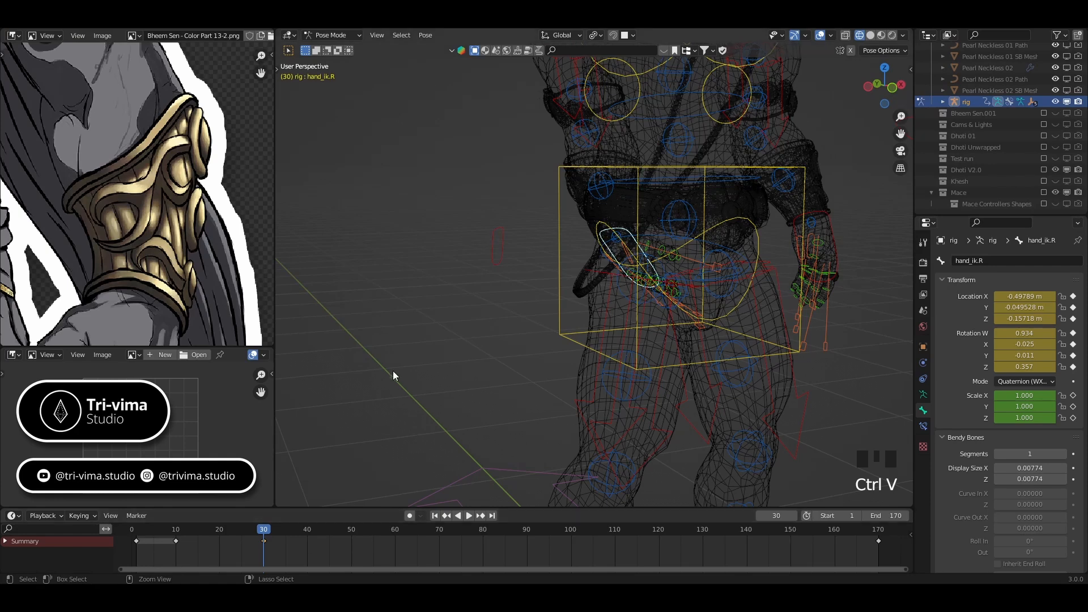
shift+click(501, 252)
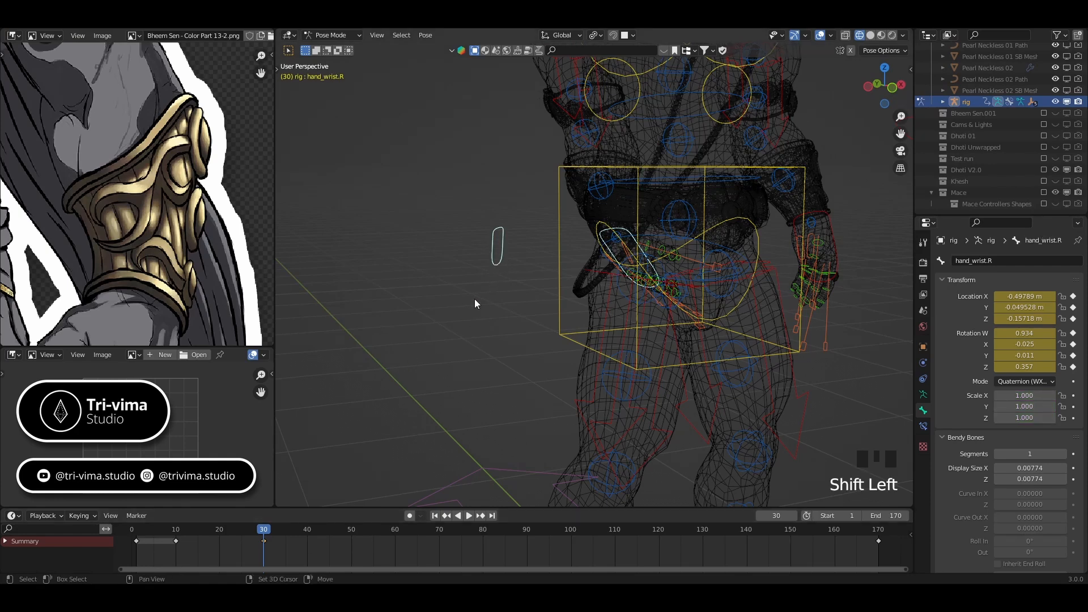
key(ctrl+c)
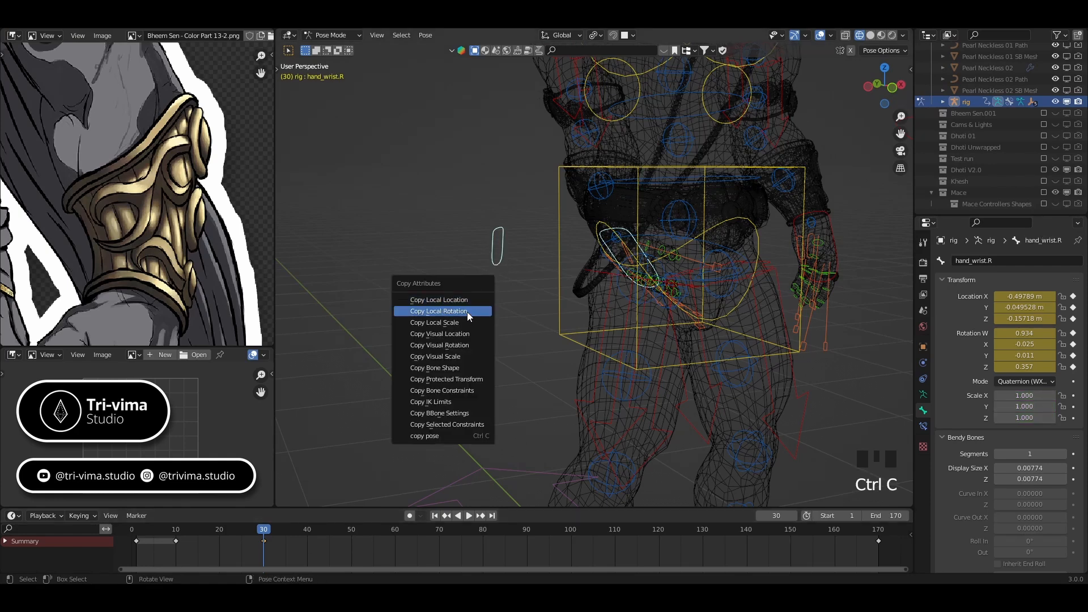
click(467, 304)
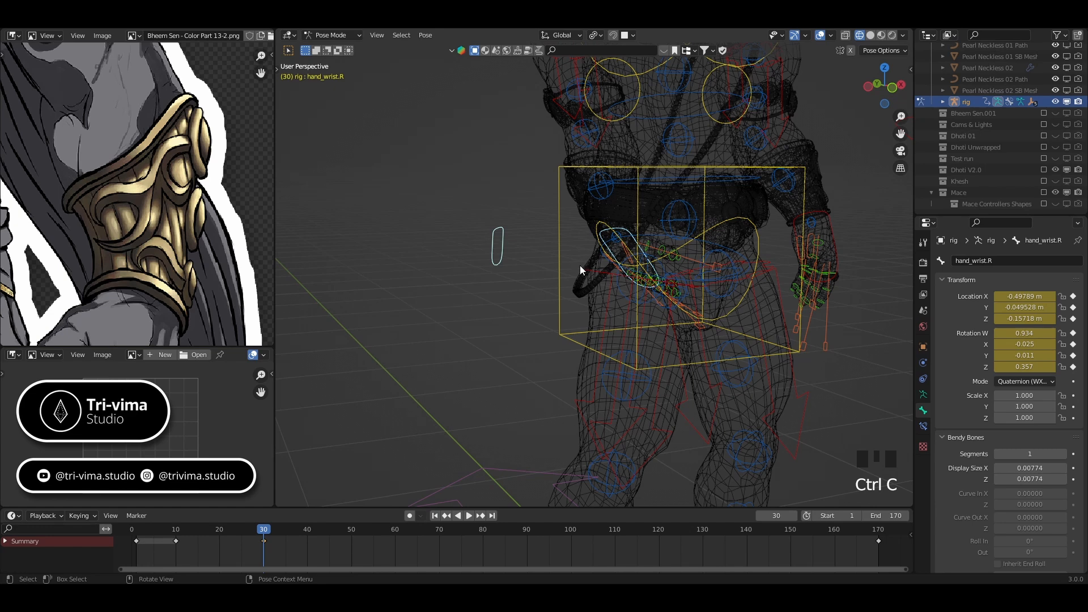
click(625, 230)
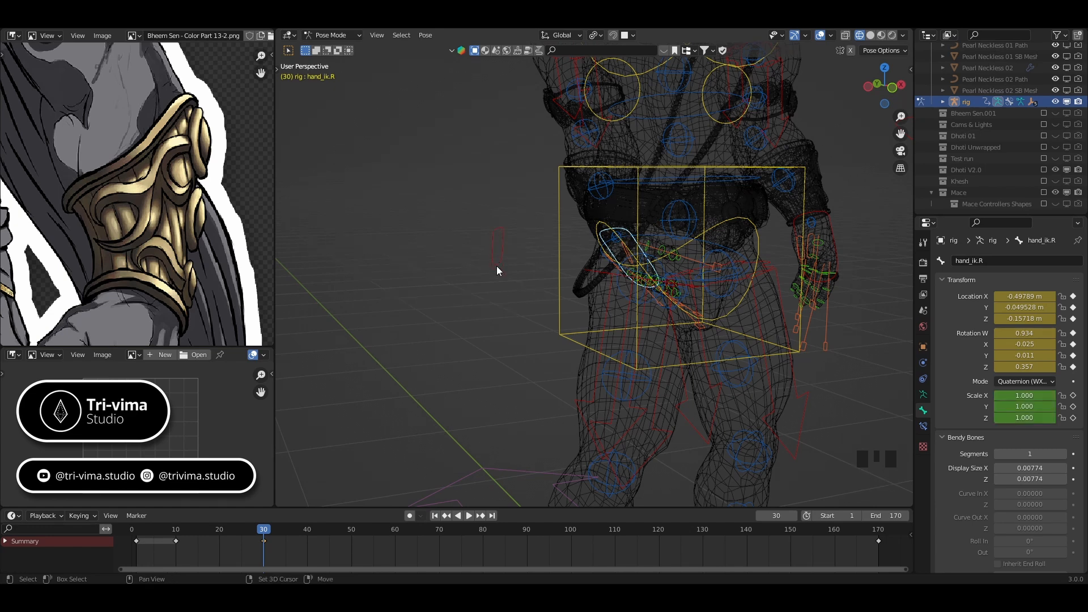
key(KP_1)
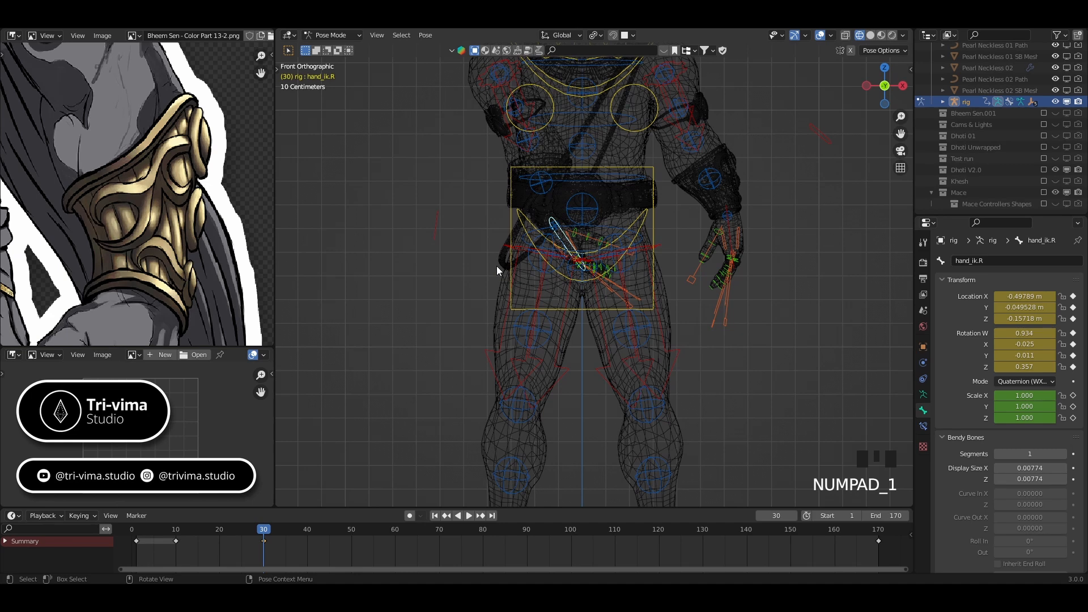
shift+click(436, 224)
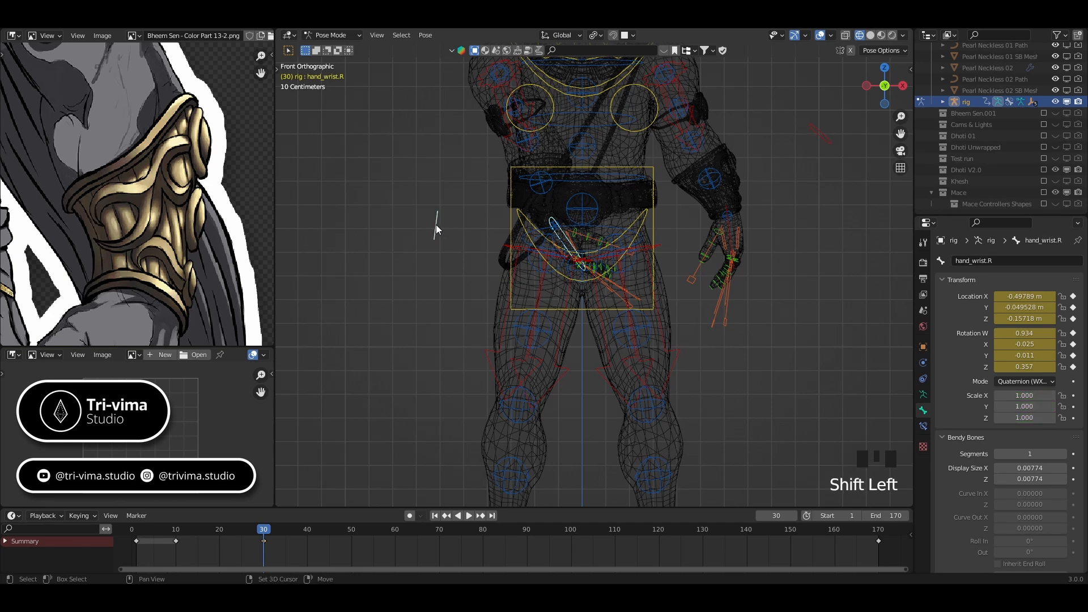
key(g)
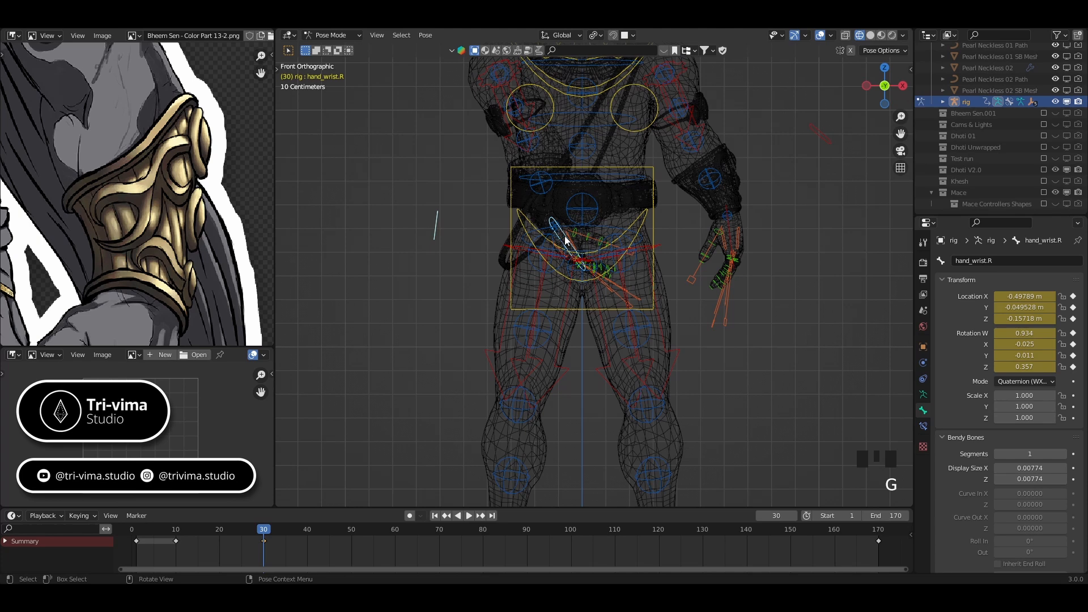
click(434, 231)
Switch the rig to Object Mode and add a Plain Axes empty to the scene
key(ctrl+Tab)
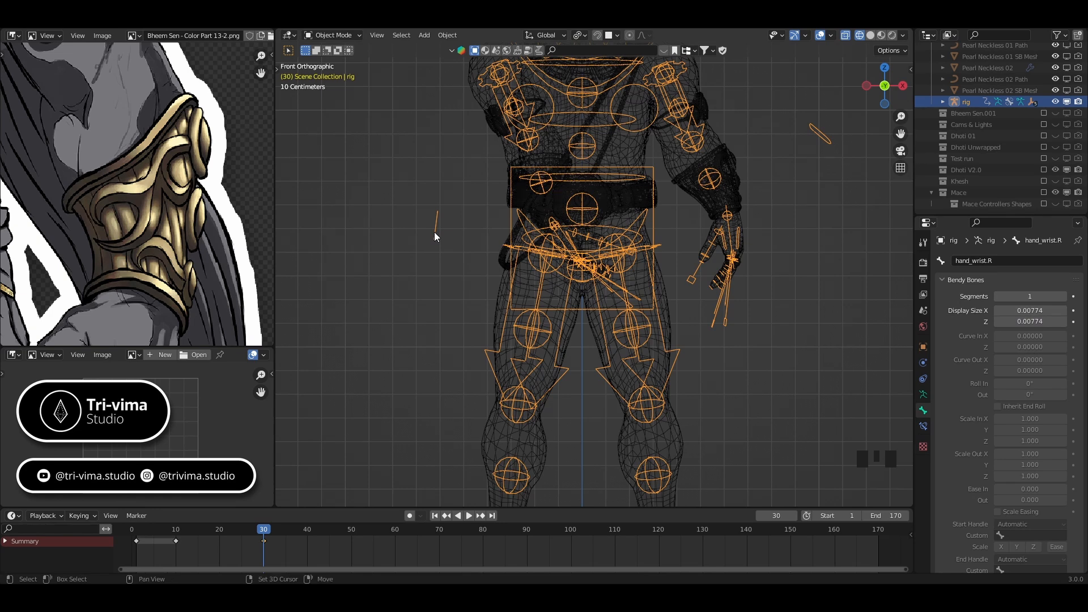
key(shift+a)
mouse_move(400, 345)
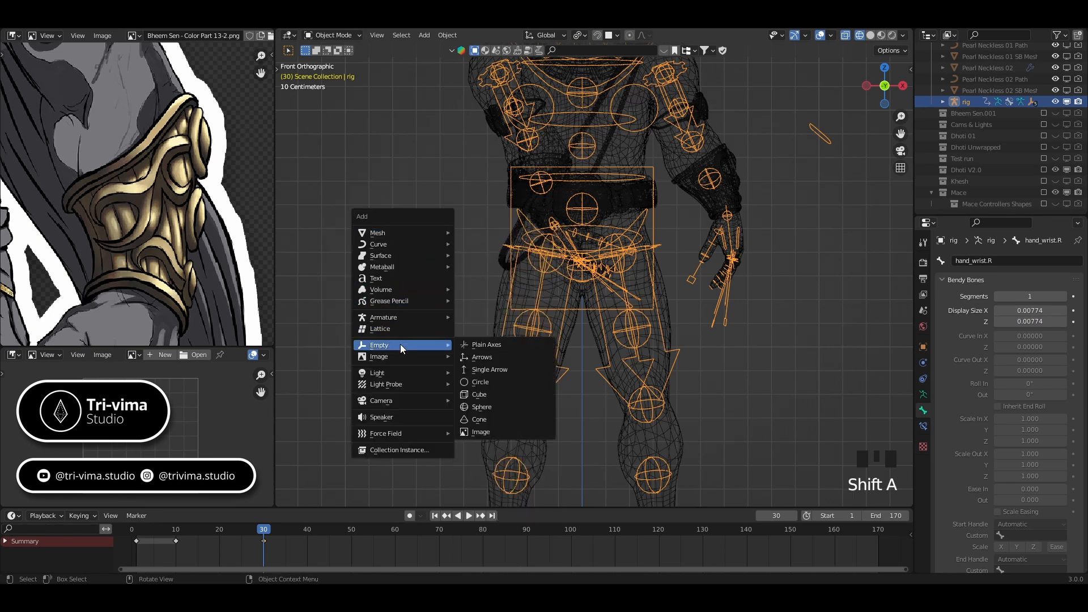
click(479, 345)
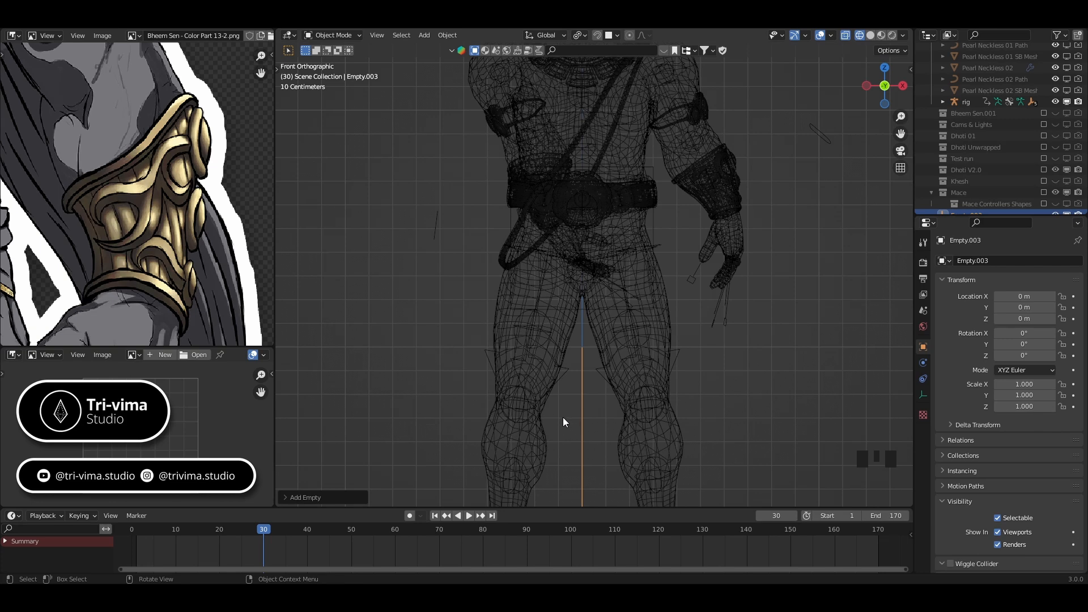
Select the hand_wrist.R bone in Pose Mode and snap the 3D cursor to it
key(Tab)
click(432, 234)
key(Tab)
shift+middle_drag(440, 274, 459, 287)
scroll(460, 287, up, 4)
key(Tab)
key(ctrl+Tab)
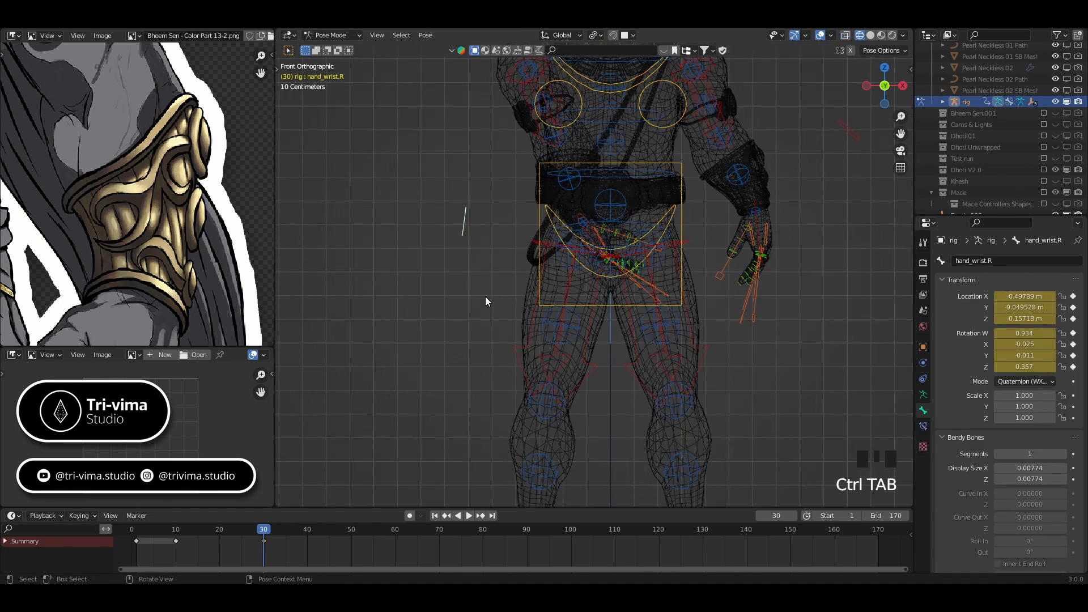
click(459, 229)
key(shift+s)
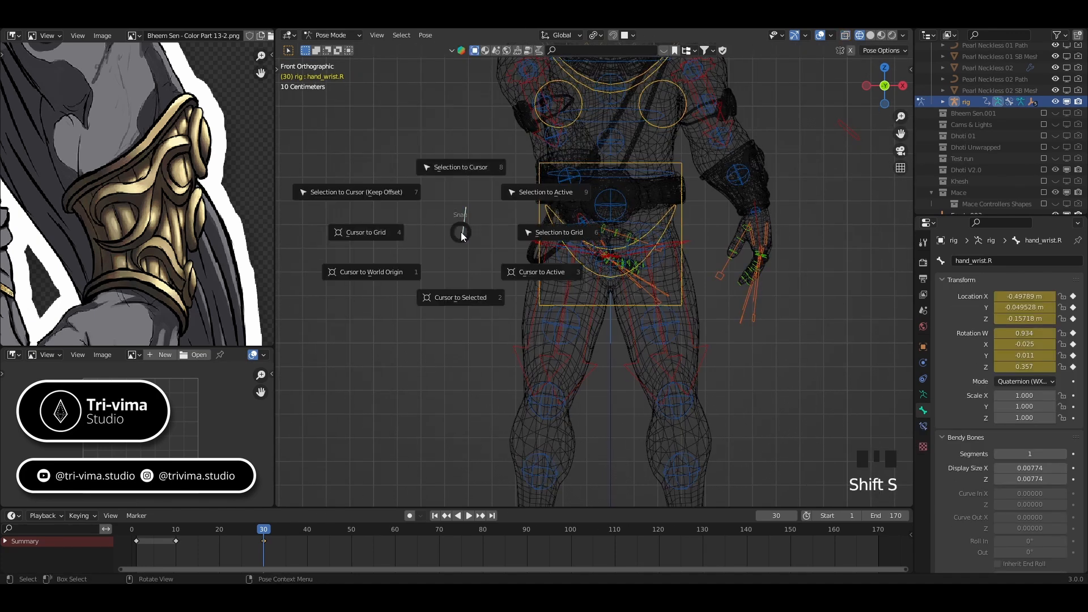
click(459, 298)
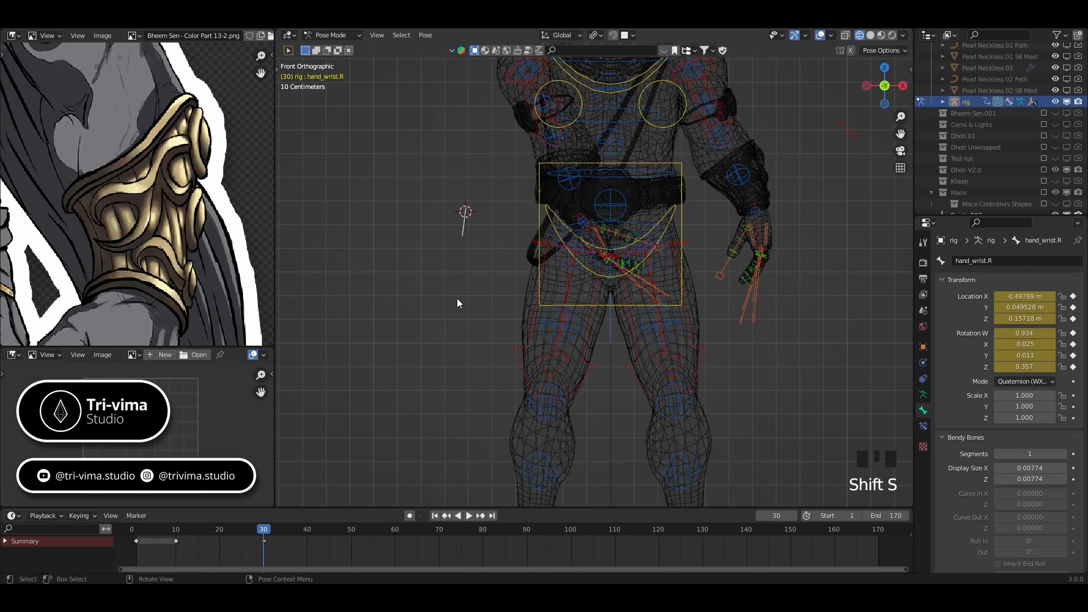
Return to Object Mode and select the Plain Axes empty between the character's legs
key(Tab)
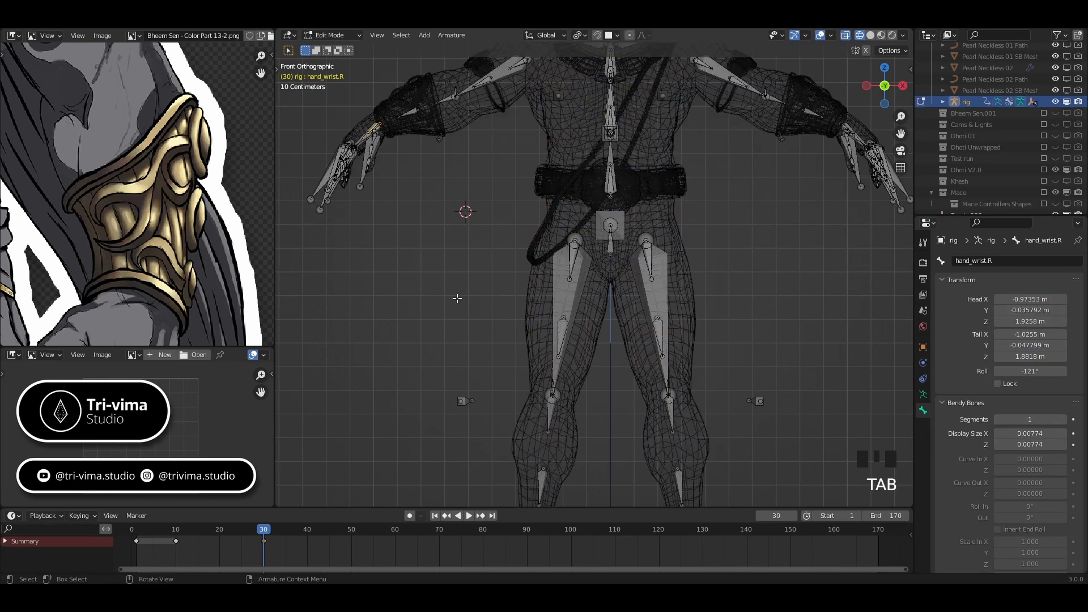
click(616, 415)
key(ctrl+Tab)
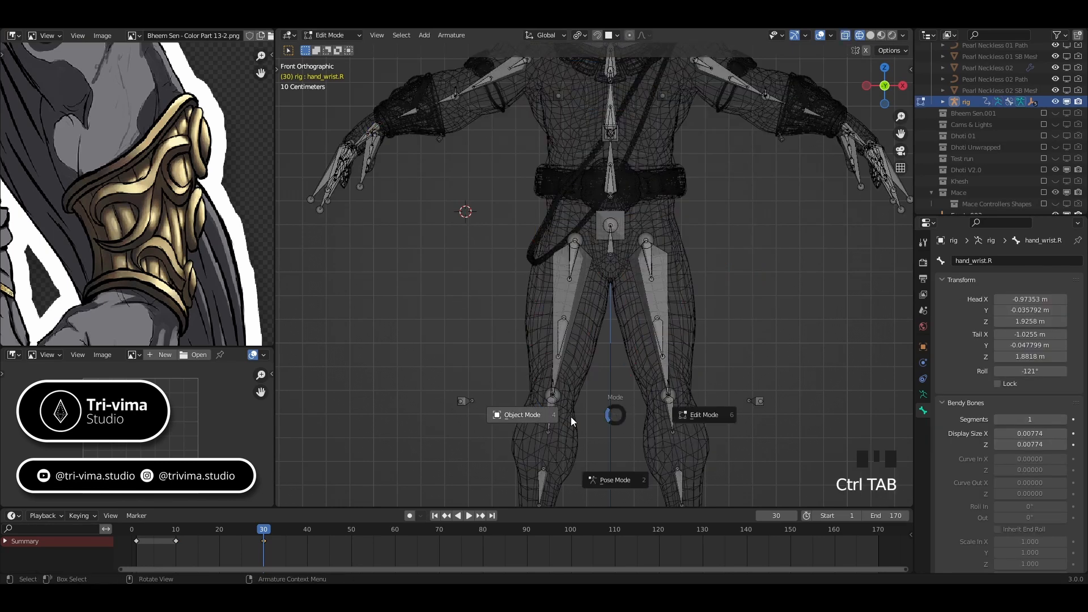
click(569, 417)
click(610, 422)
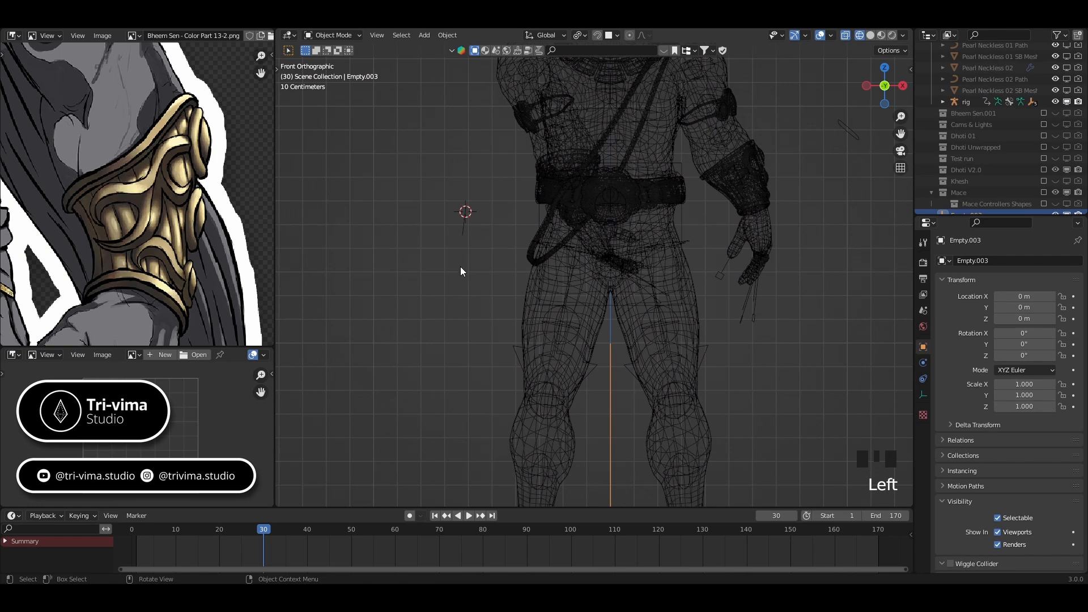
Try to set the empty's origin to the 3D cursor, moving the empty beside the character between attempts
right_click(463, 244)
right_click(610, 437)
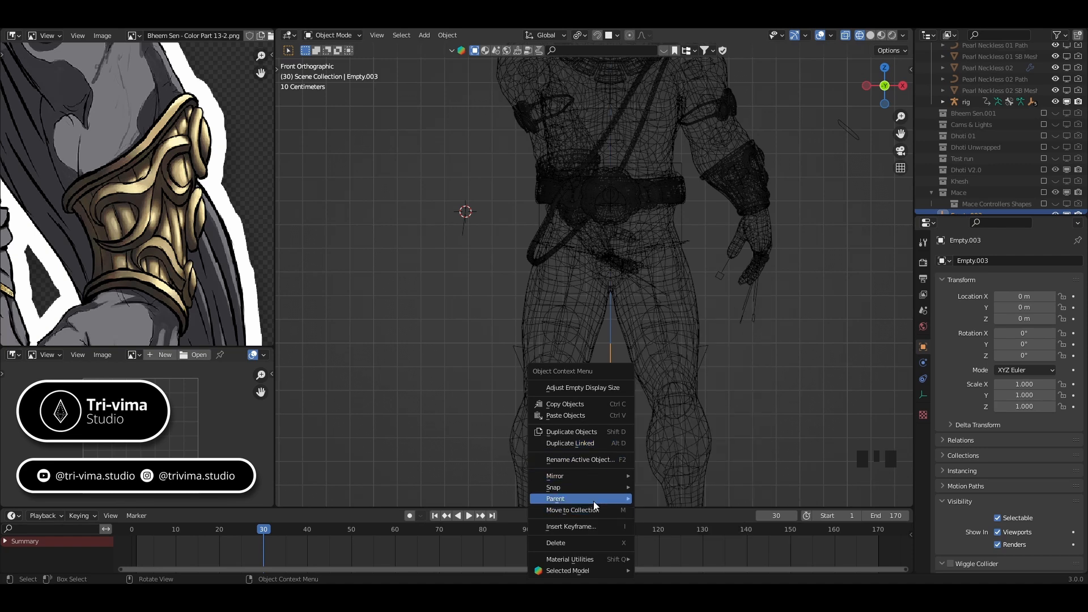
mouse_move(593, 498)
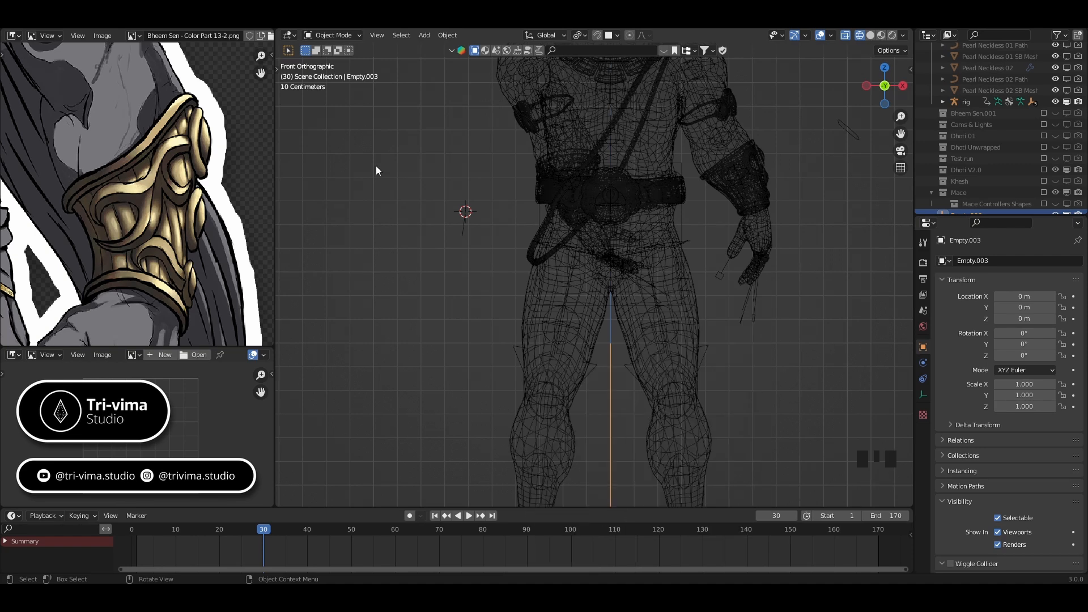
click(441, 35)
mouse_move(454, 60)
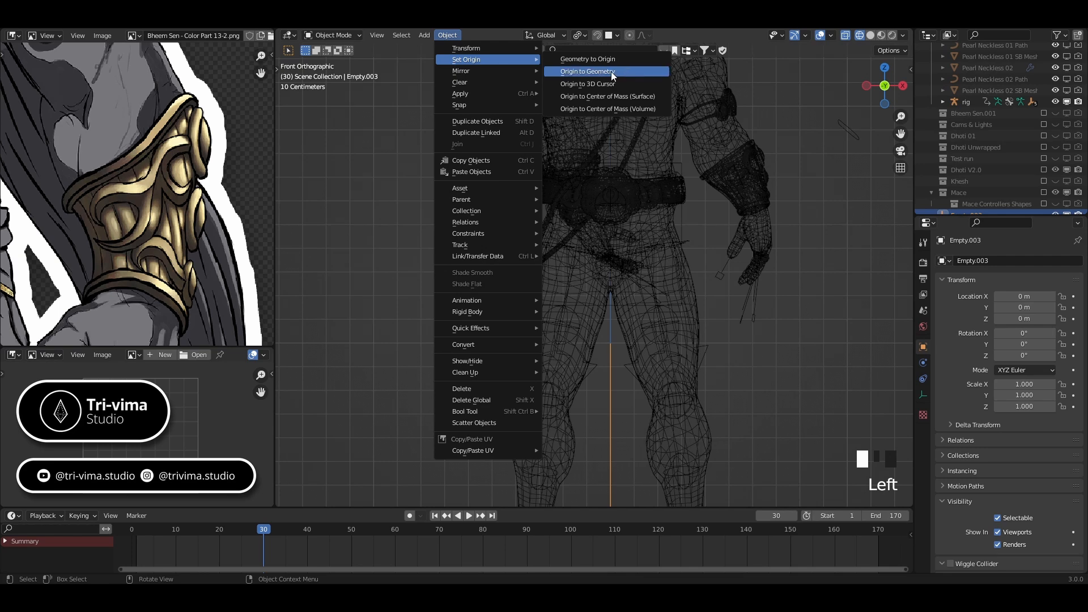
click(604, 85)
scroll(594, 426, down, 4)
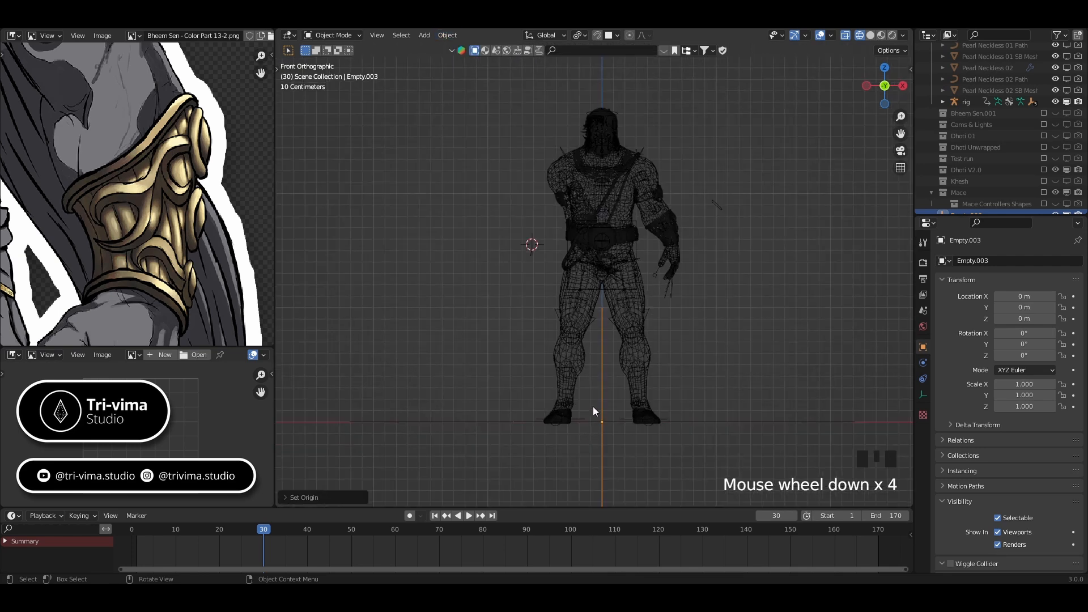
key(g)
click(484, 295)
click(445, 35)
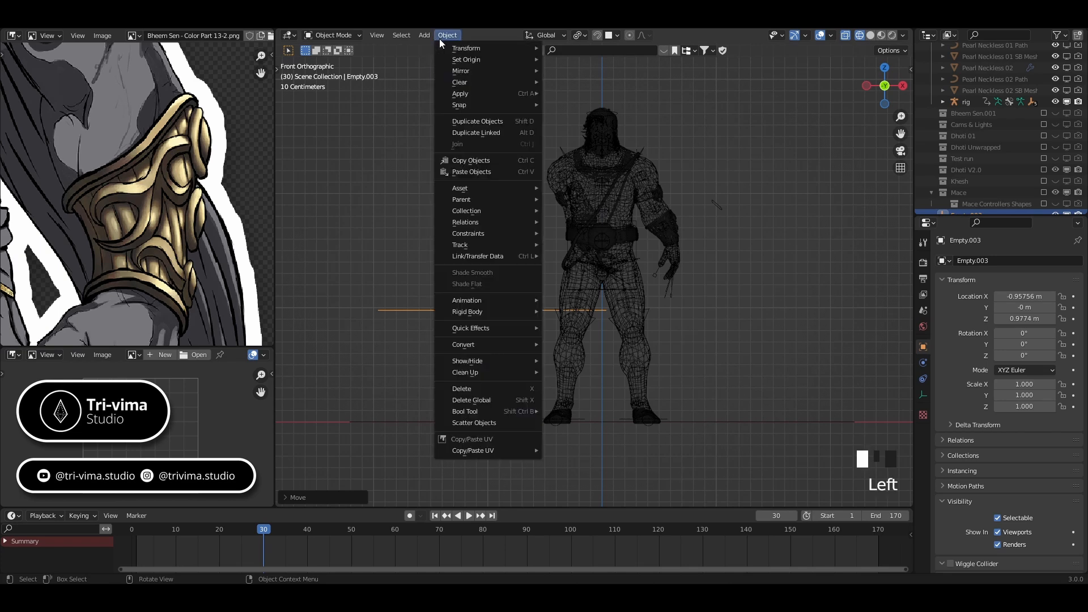
mouse_move(461, 60)
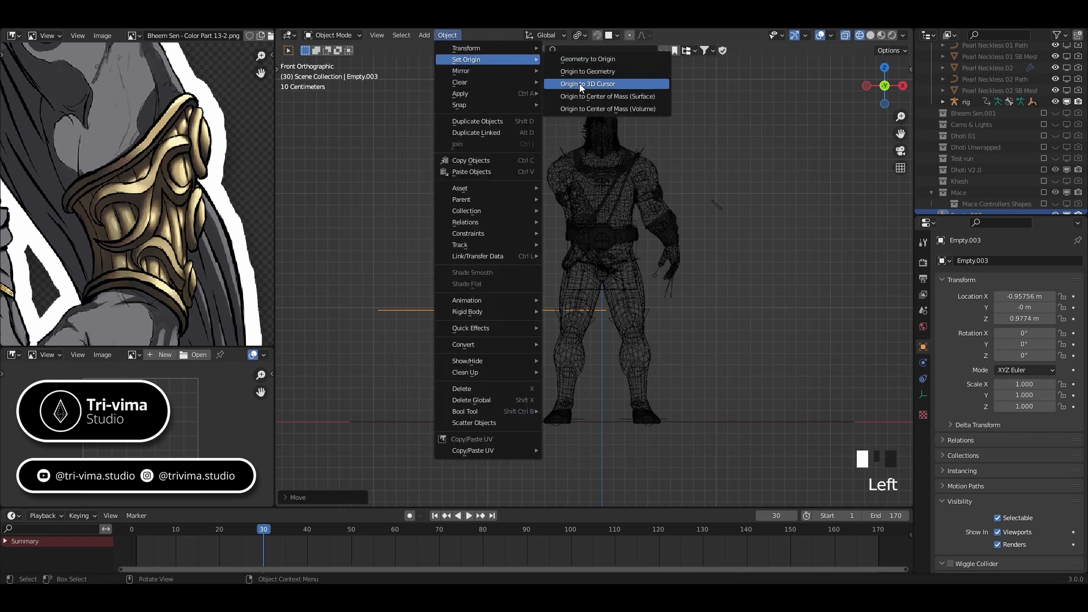
click(580, 83)
Snap the empty to the 3D cursor at the hand_wrist.R bone
key(shift+s)
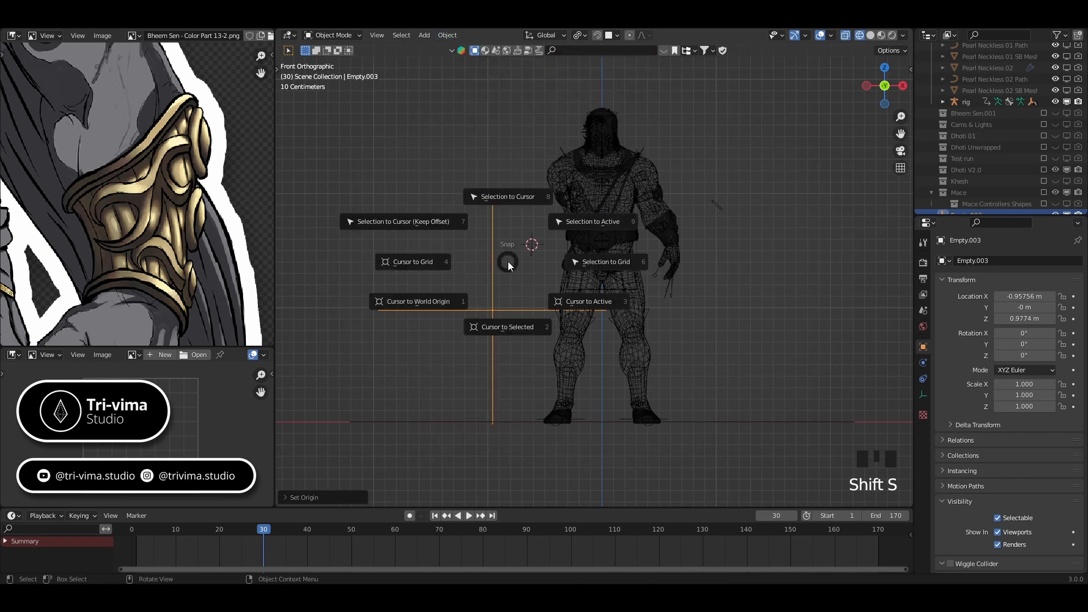
click(492, 193)
scroll(533, 230, up, 3)
scroll(530, 233, up, 4)
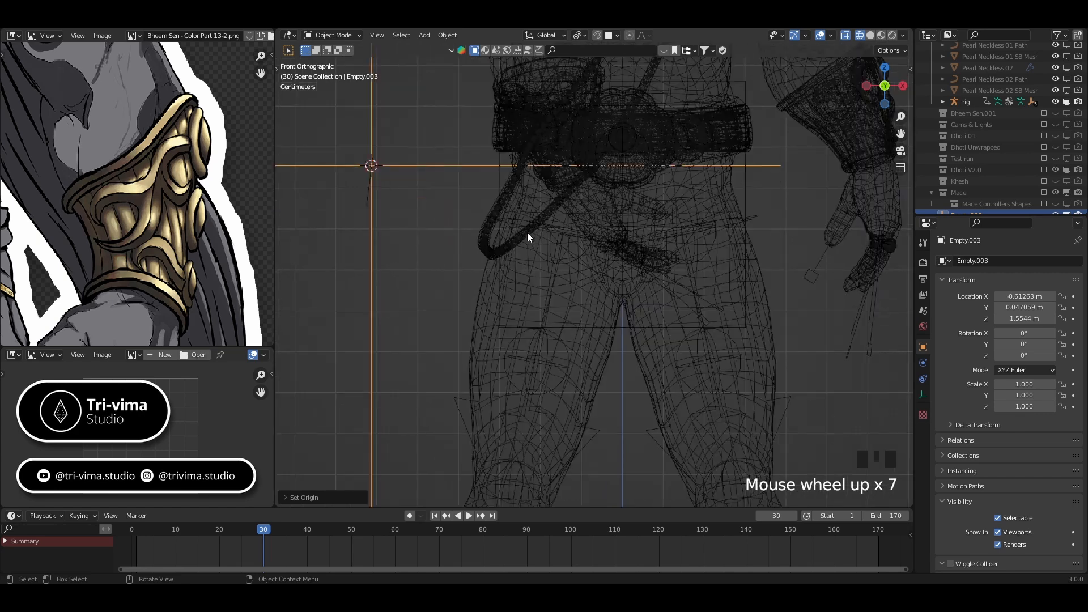
Put the rig back in Pose Mode and snap the hand_ik.R bone to the 3D cursor at hand_wrist.R
shift+middle_drag(527, 236, 510, 311)
click(506, 312)
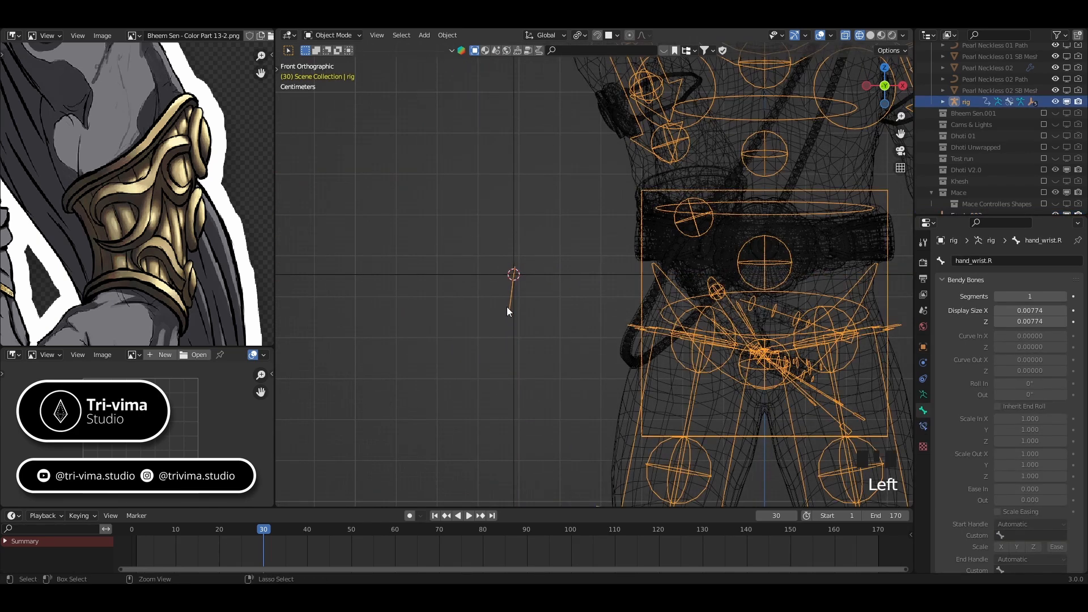
key(ctrl+Tab)
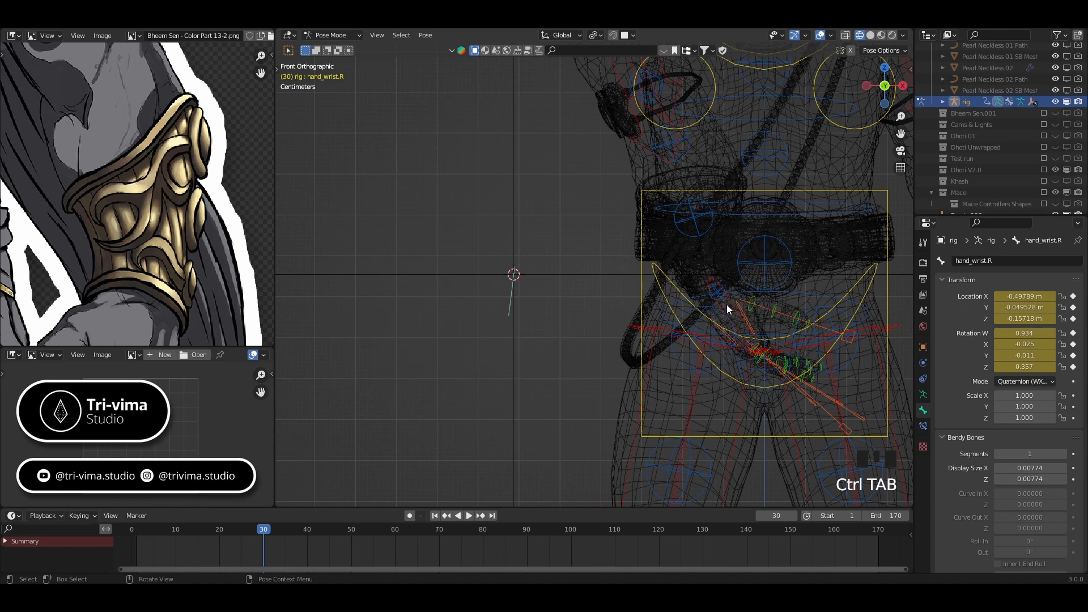
click(729, 304)
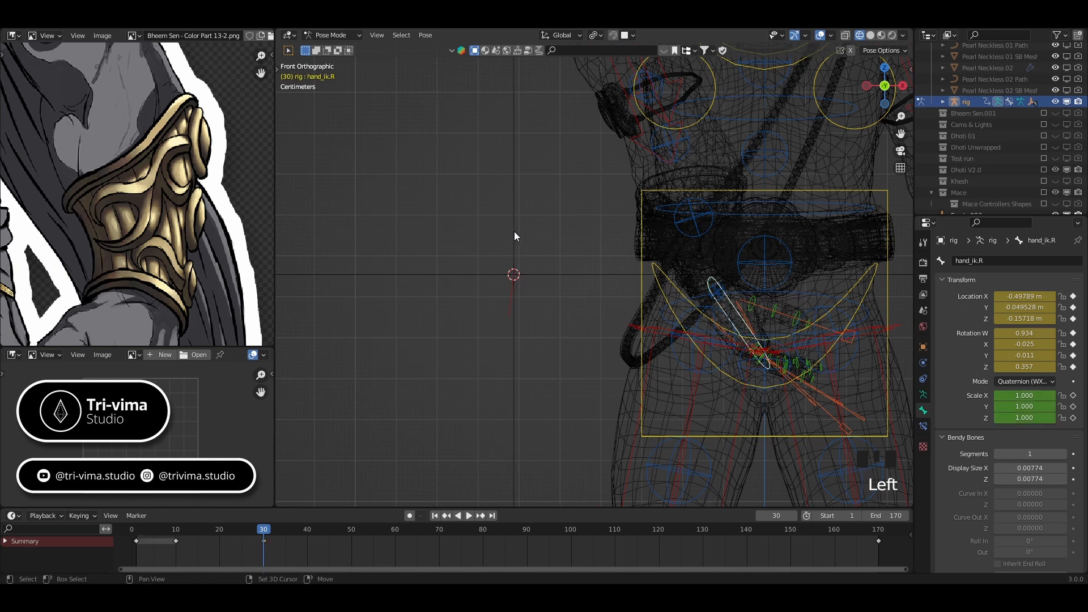
key(shift+s)
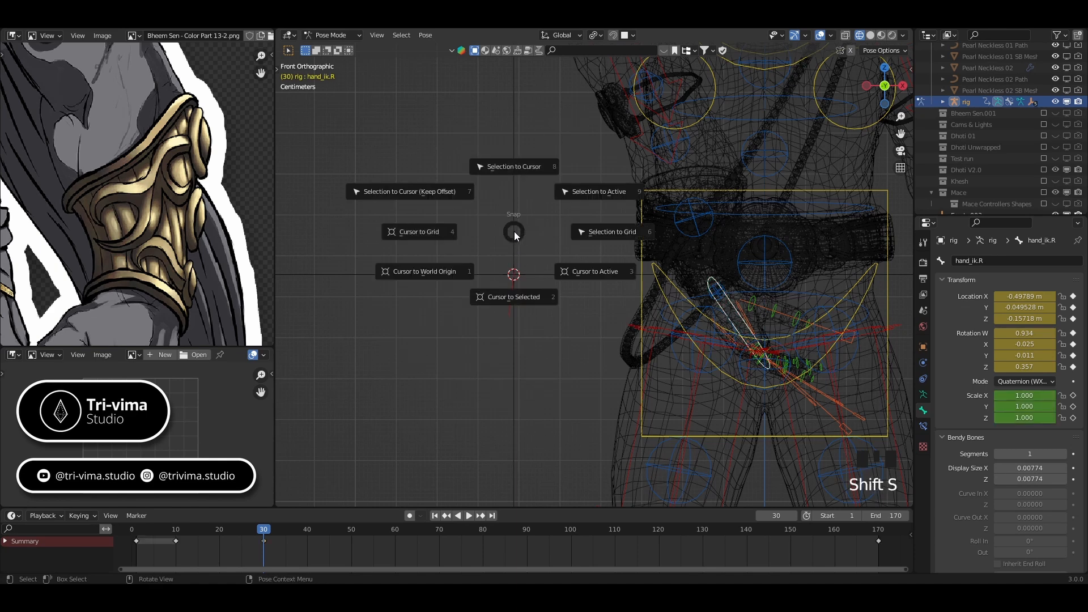
click(509, 167)
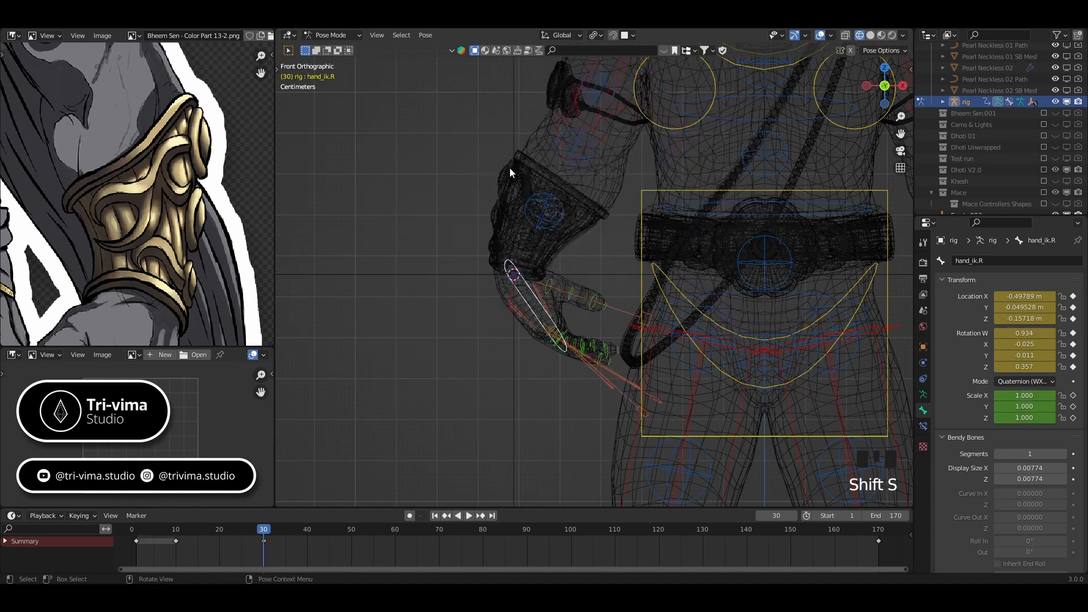
Apply Copy Local Rotation from the hand_wrist.R bone to hand_ik.R
shift+click(507, 318)
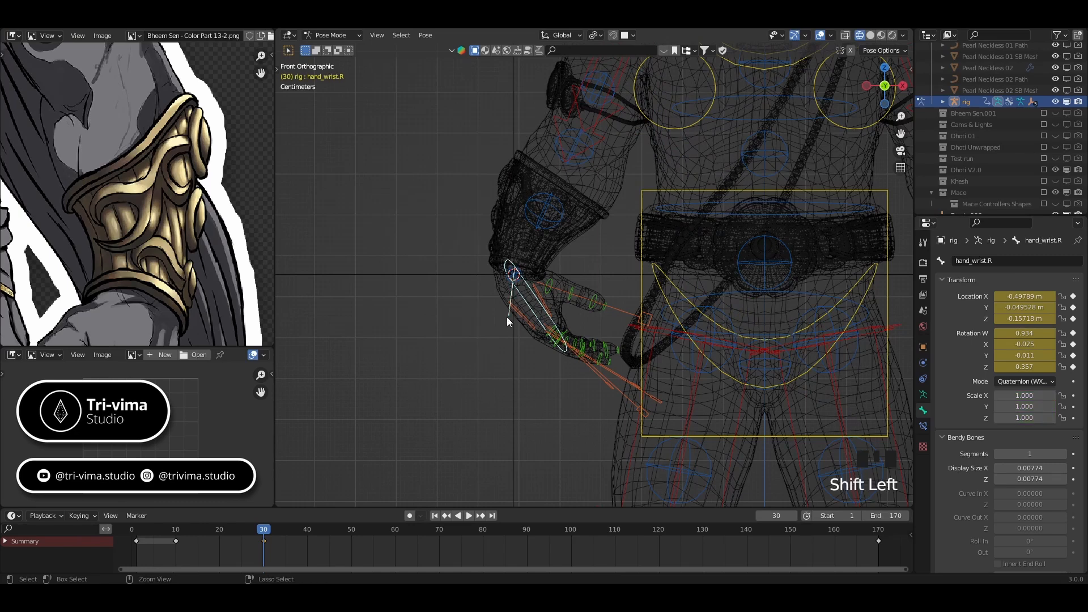
key(ctrl+c)
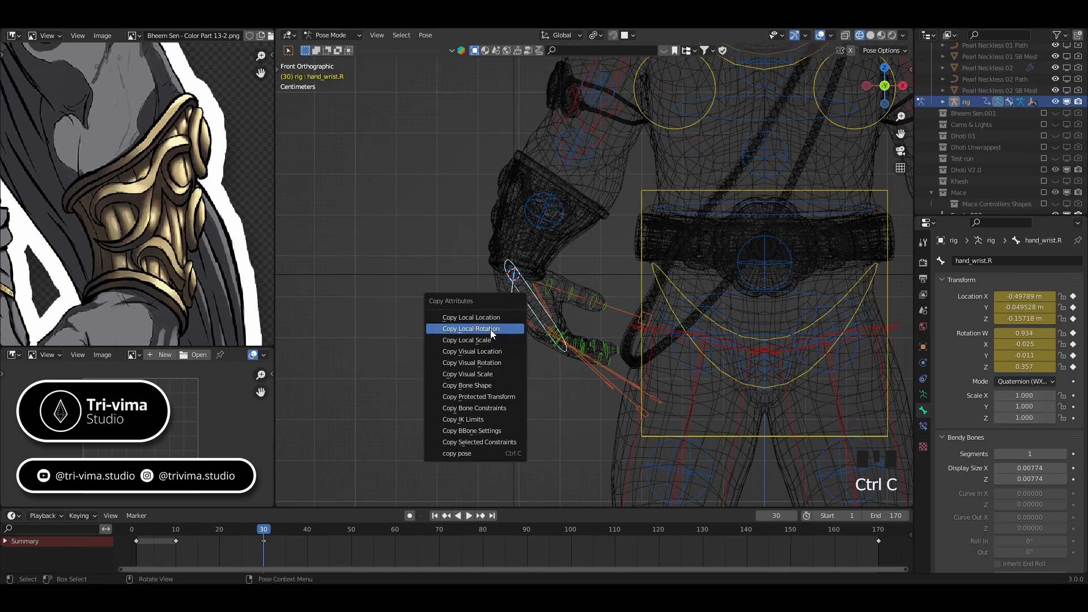
click(491, 334)
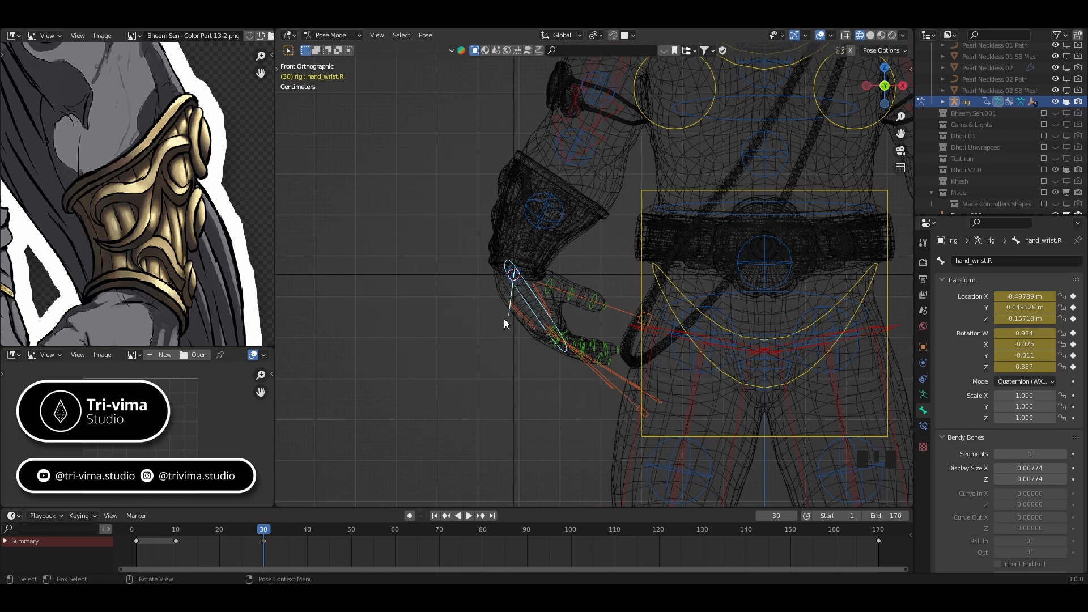
Select only the hand_ik.R bone and clear its rotation
click(508, 316)
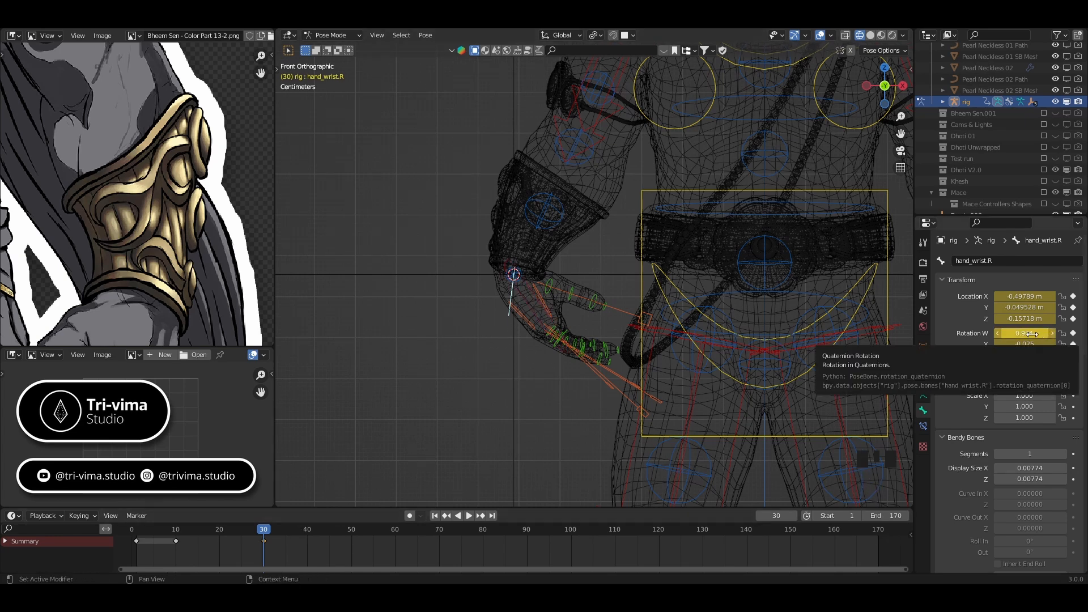
click(527, 284)
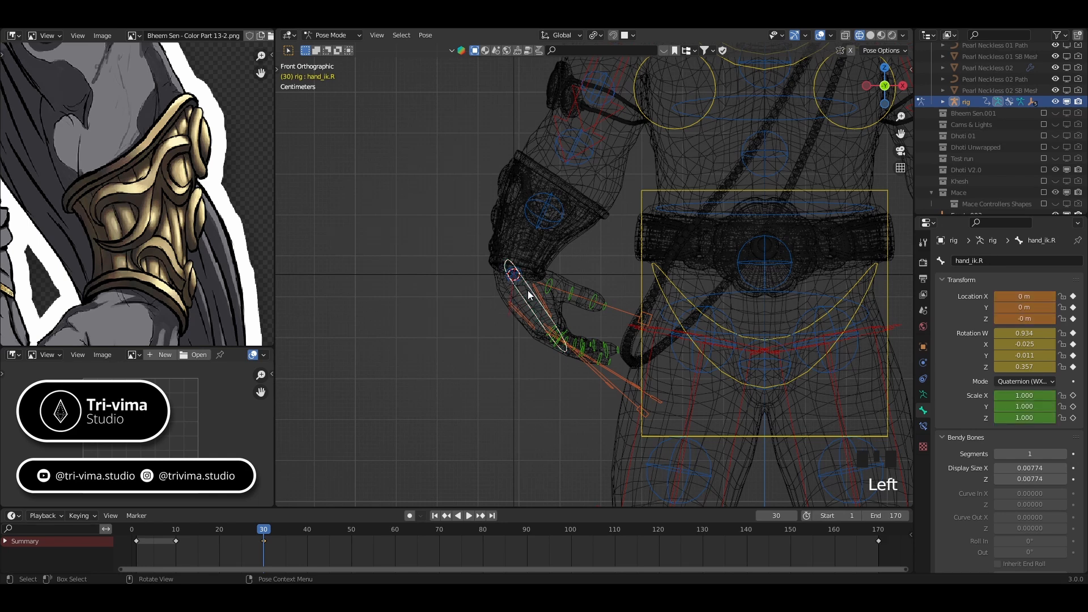
right_click(528, 290)
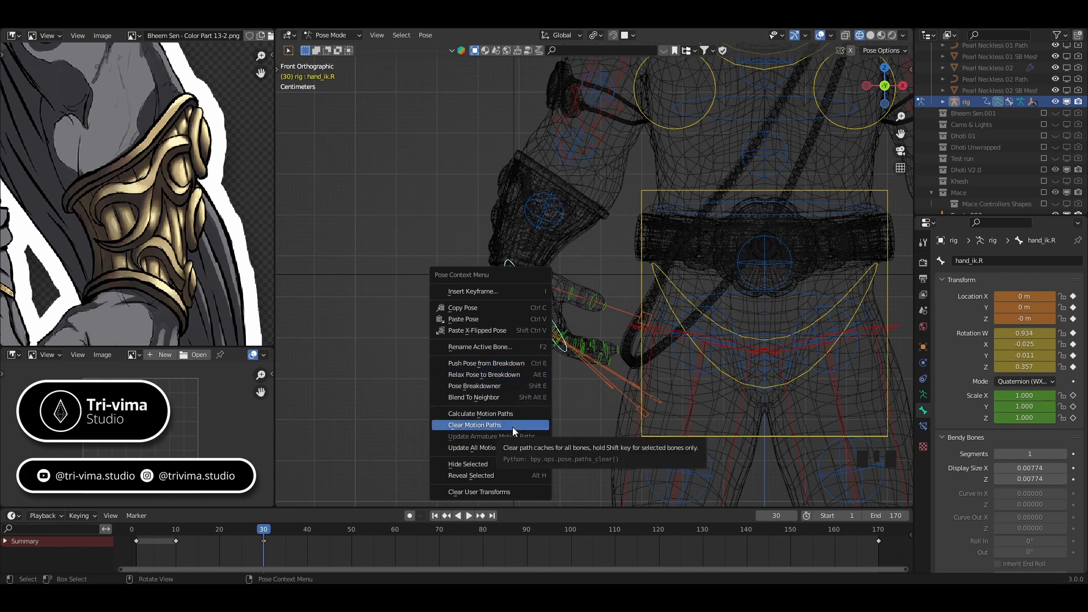
click(424, 36)
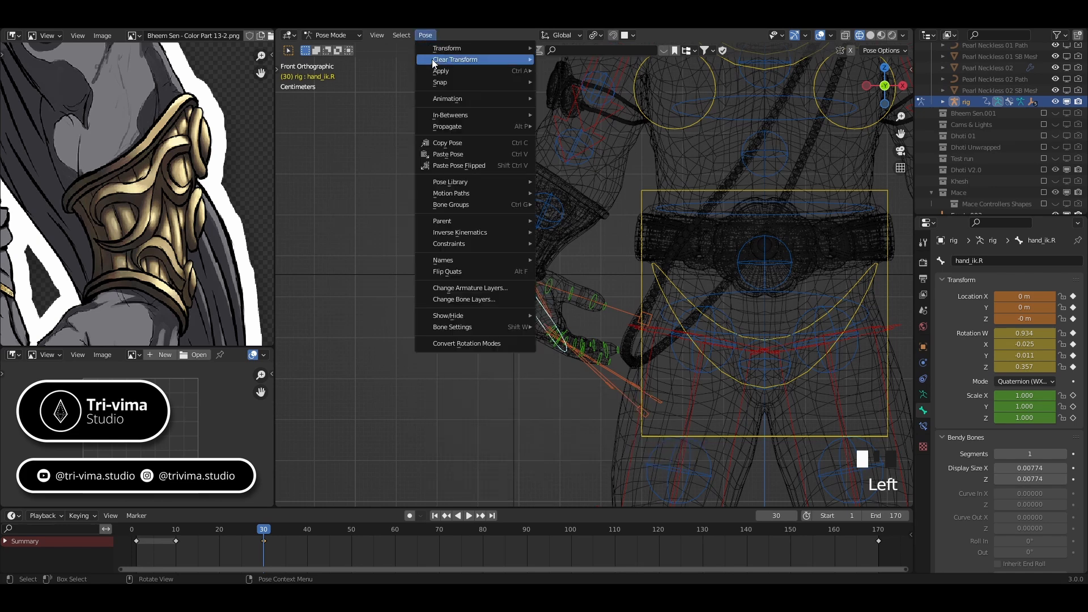
mouse_move(467, 59)
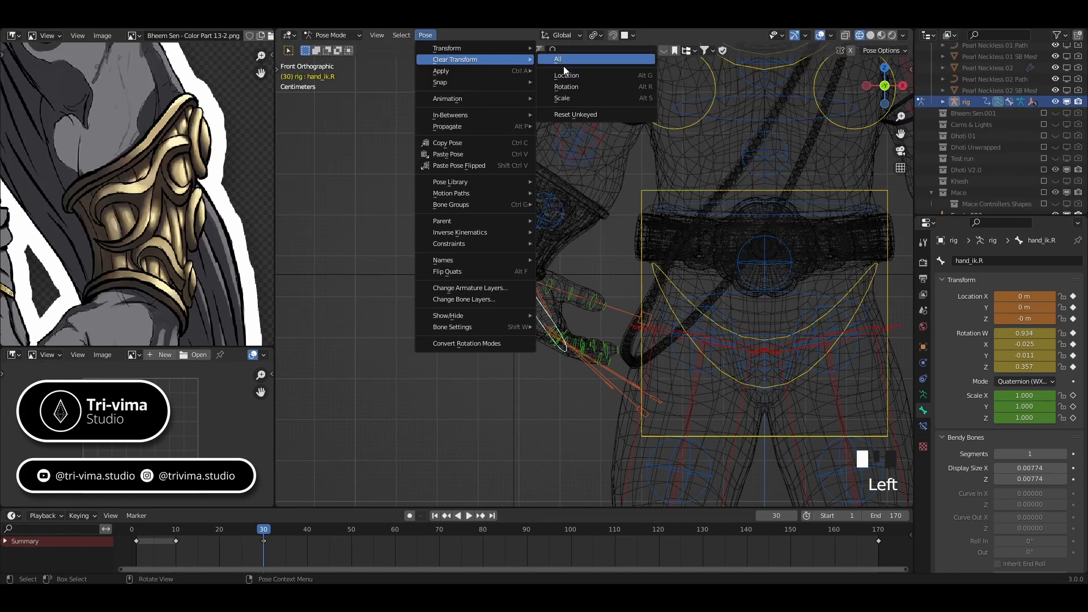
click(562, 87)
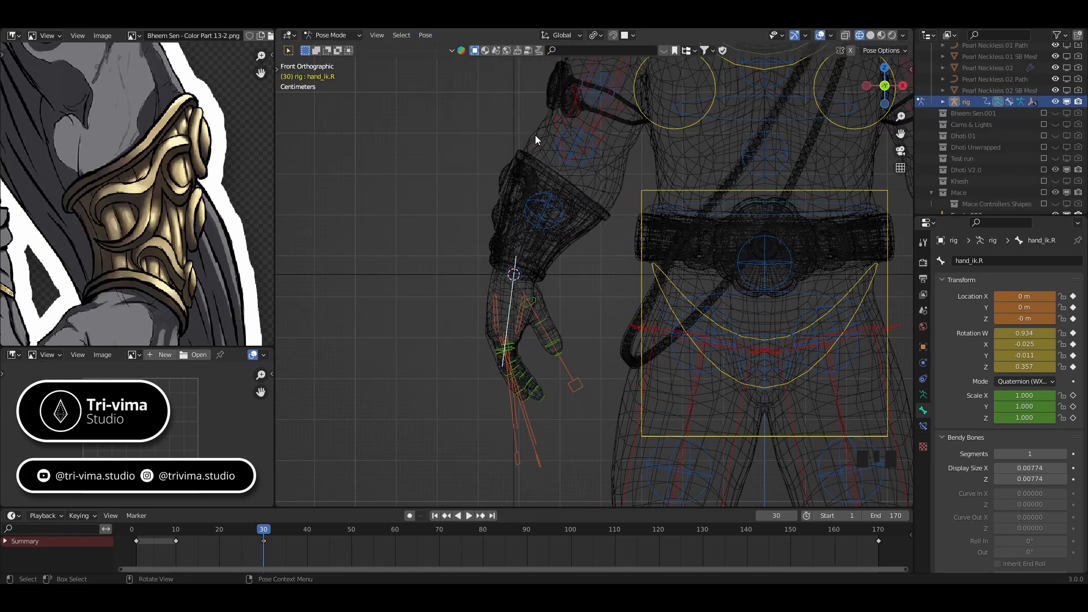
Select the hand_wrist and hand_ik bones on the right hand and insert a Location & Rotation keyframe at frame 30
scroll(440, 191, down, 2)
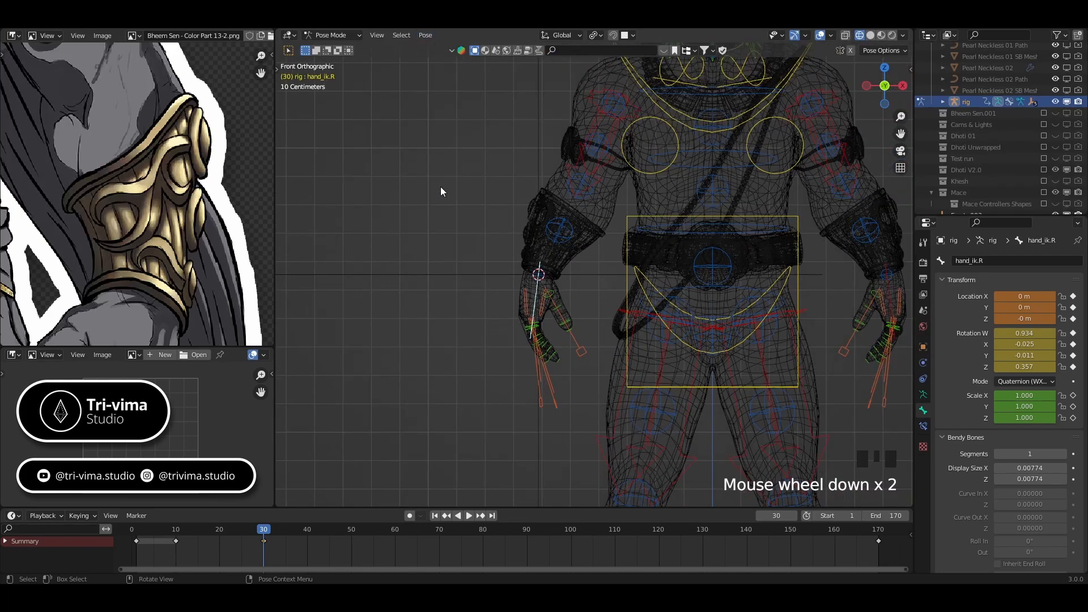
scroll(510, 309, up, 3)
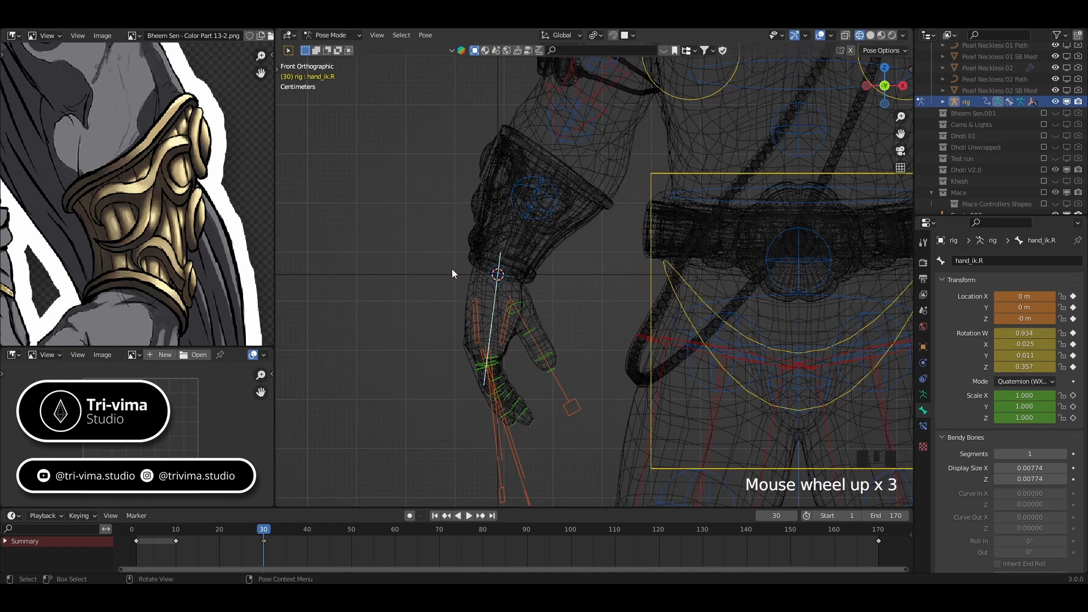
scroll(438, 280, down, 3)
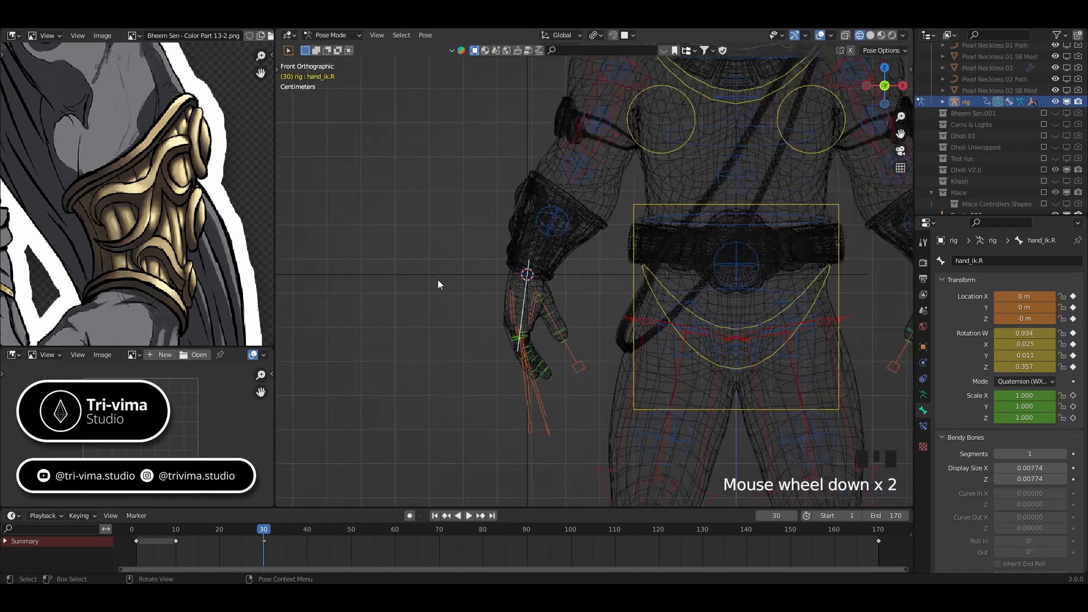
shift+middle_drag(671, 287, 507, 287)
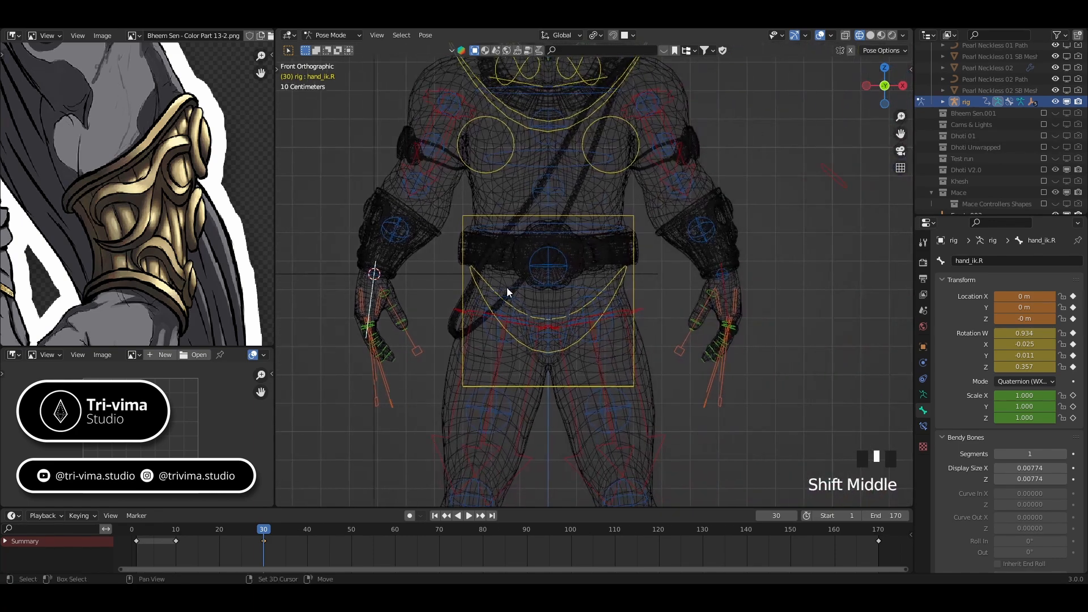
click(834, 175)
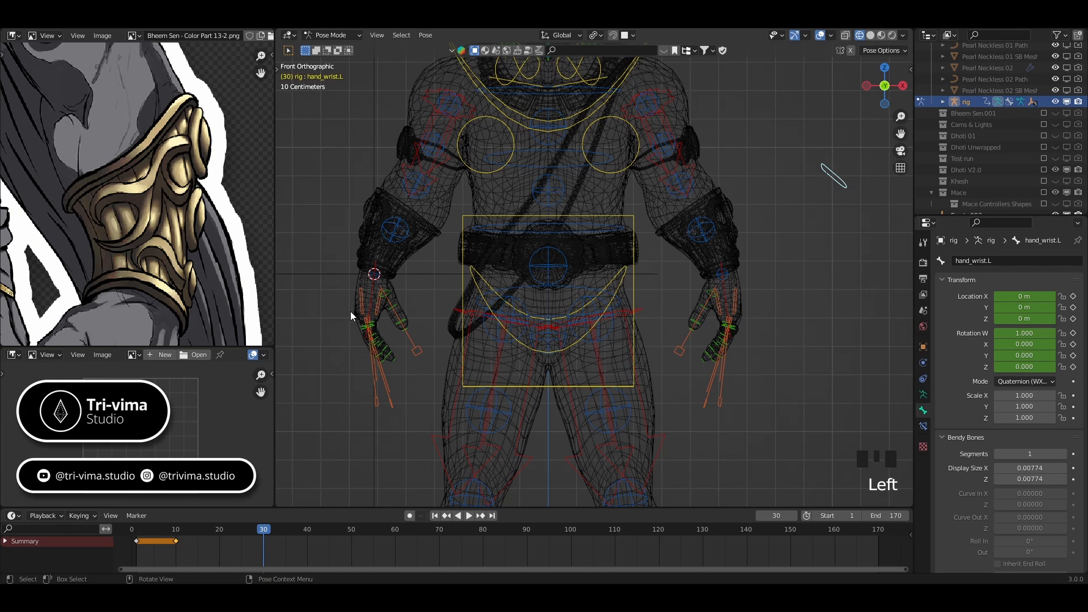
double_click(373, 290)
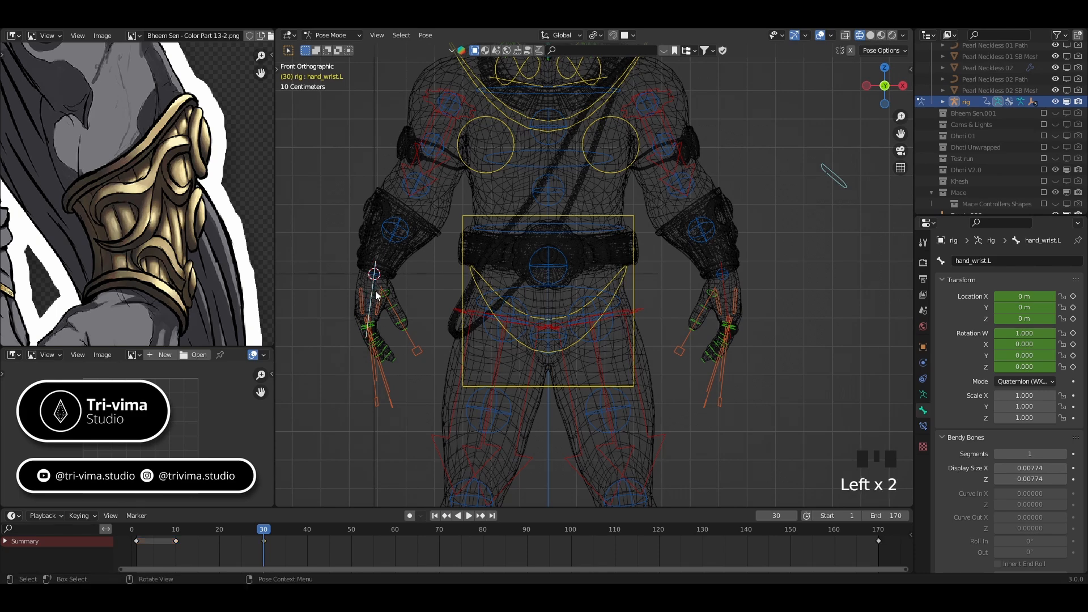
key(i)
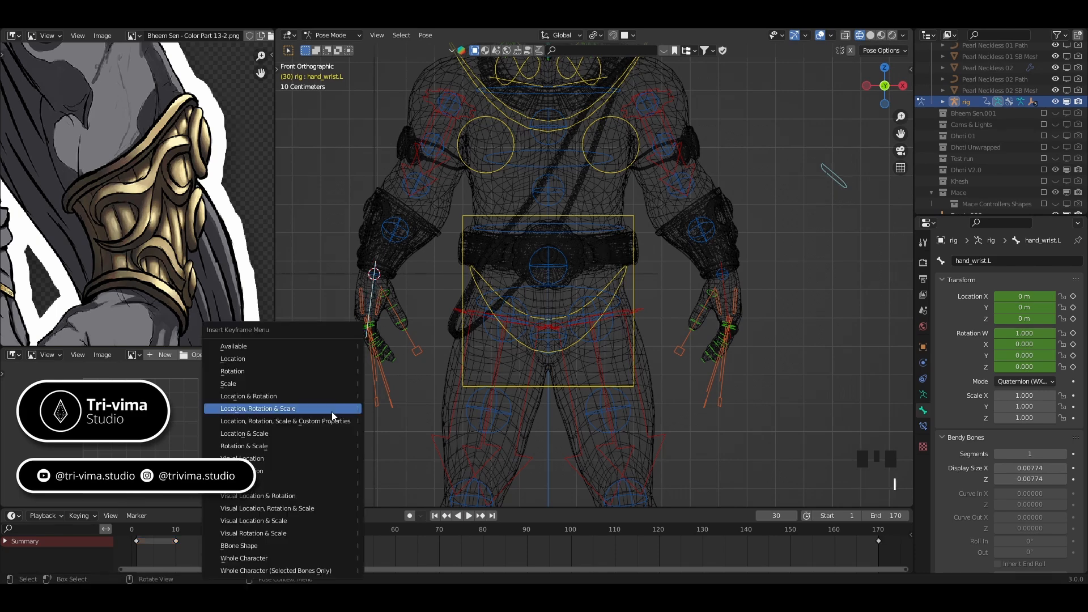
click(311, 398)
middle_drag(328, 413, 406, 397)
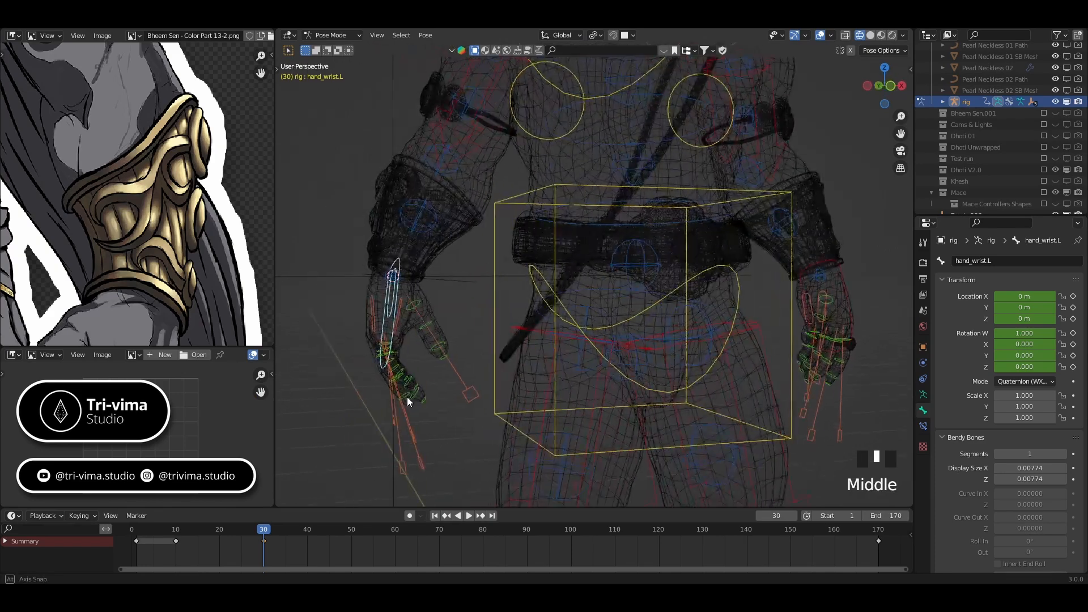
Review the motion after frame 30, delete the right-hand bones' keyframe at frame 170, and return to frame 30
mouse_move(264, 530)
mouse_down()
mouse_move(182, 535)
mouse_move(264, 538)
mouse_up()
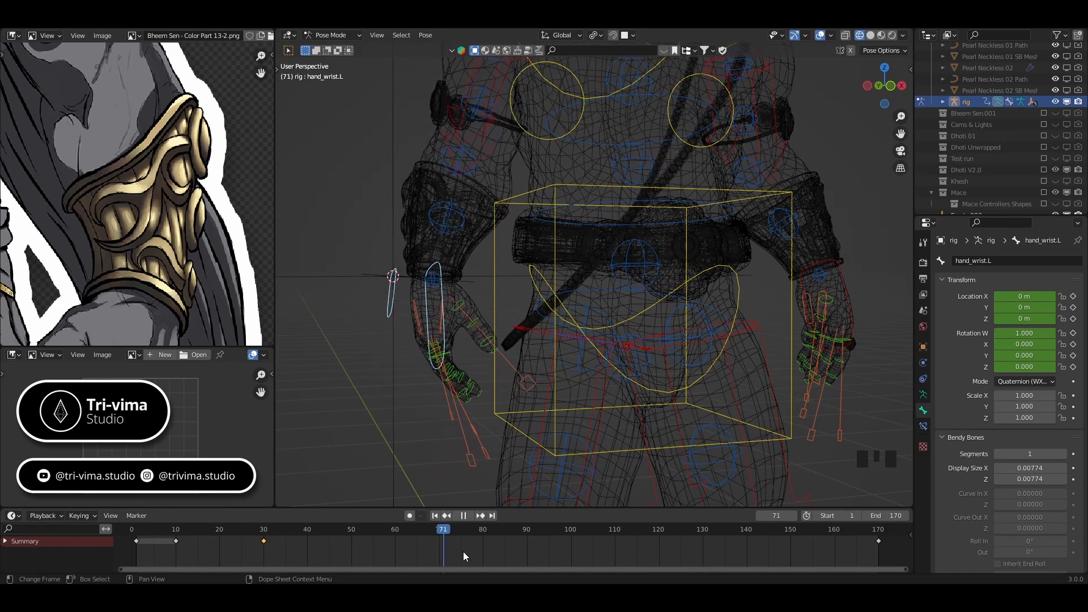
drag(464, 552, 877, 566)
key(space)
drag(890, 537, 883, 539)
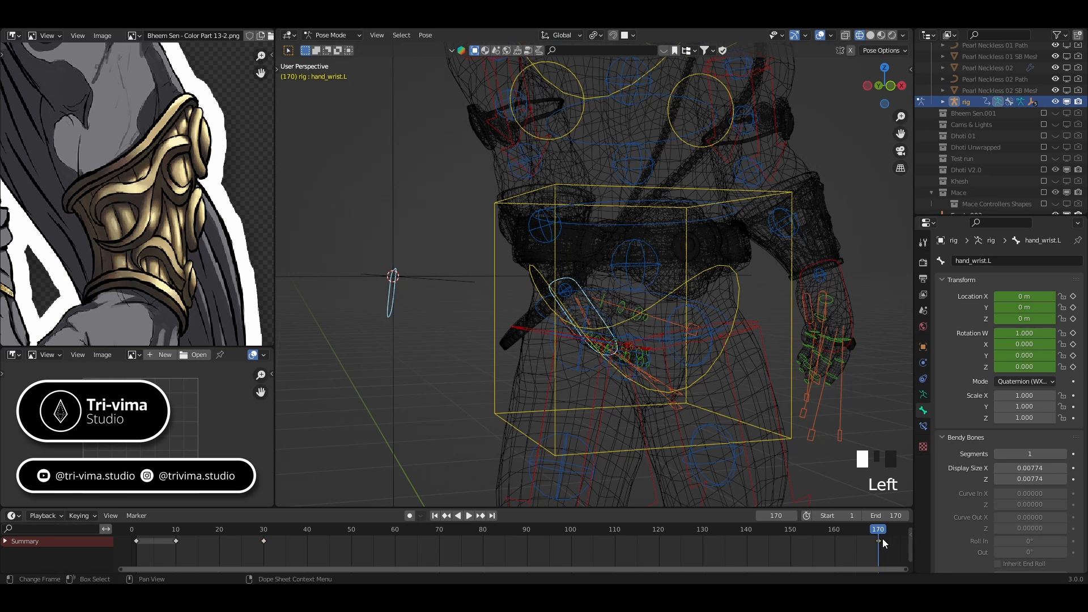
right_click(879, 542)
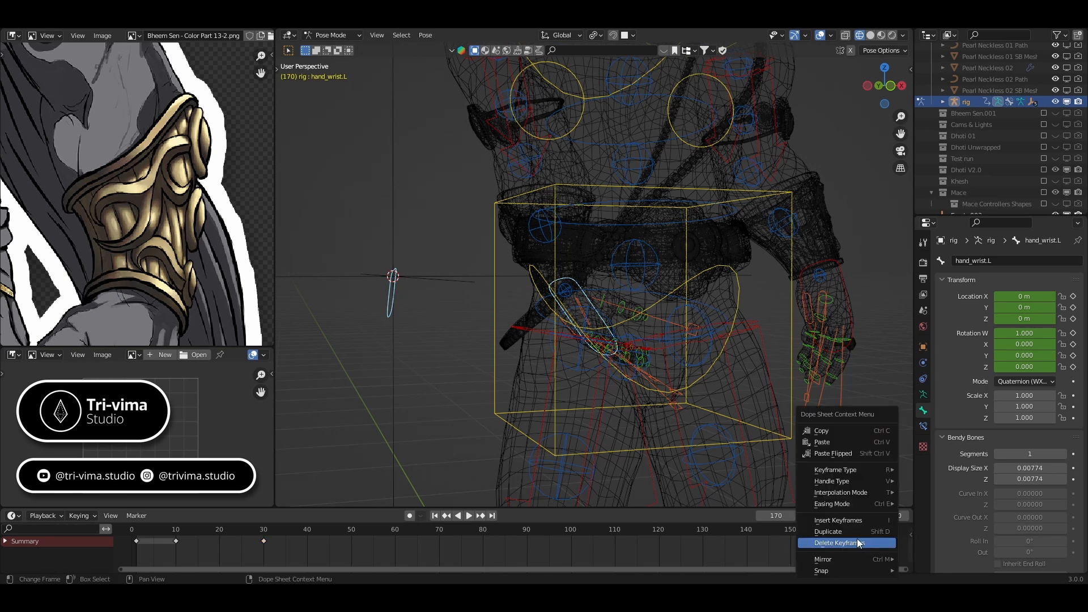
click(857, 538)
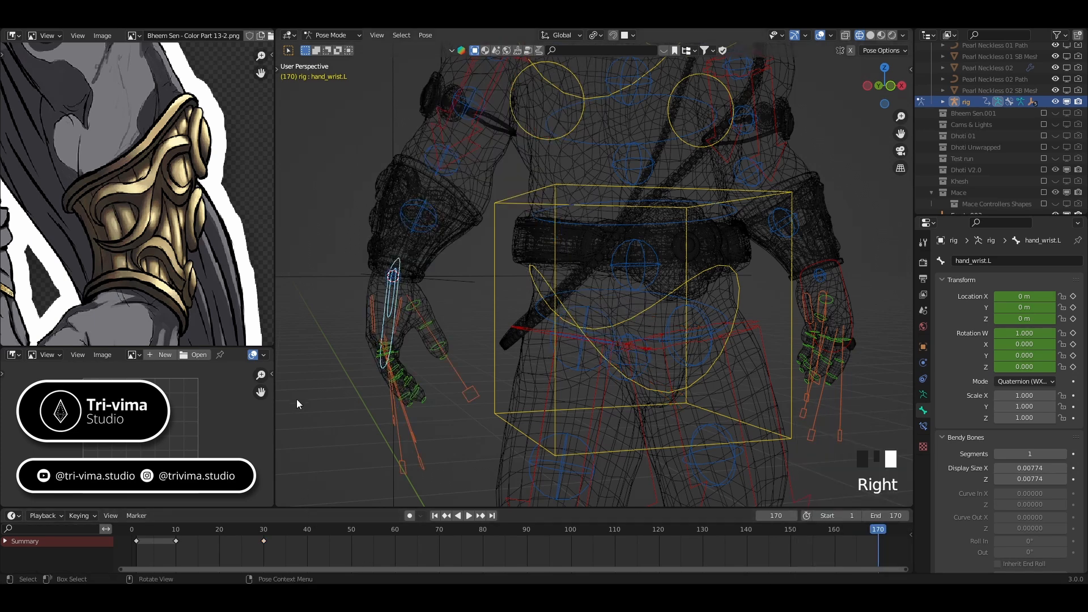
click(263, 529)
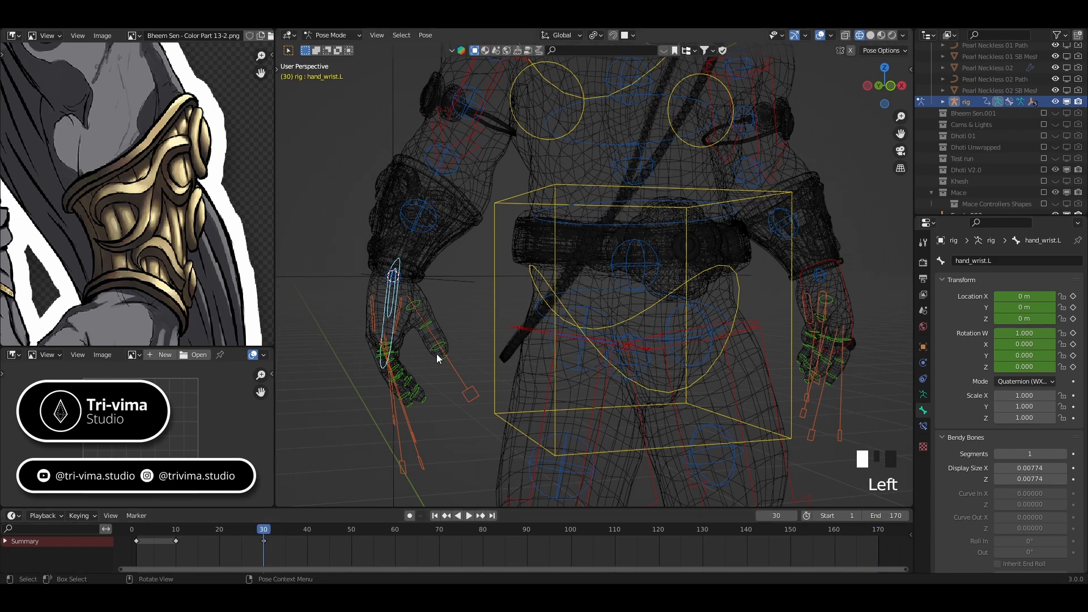
Copy the pose of the selected right-hand wrist and IK bones at frame 30
middle_drag(454, 310, 409, 311)
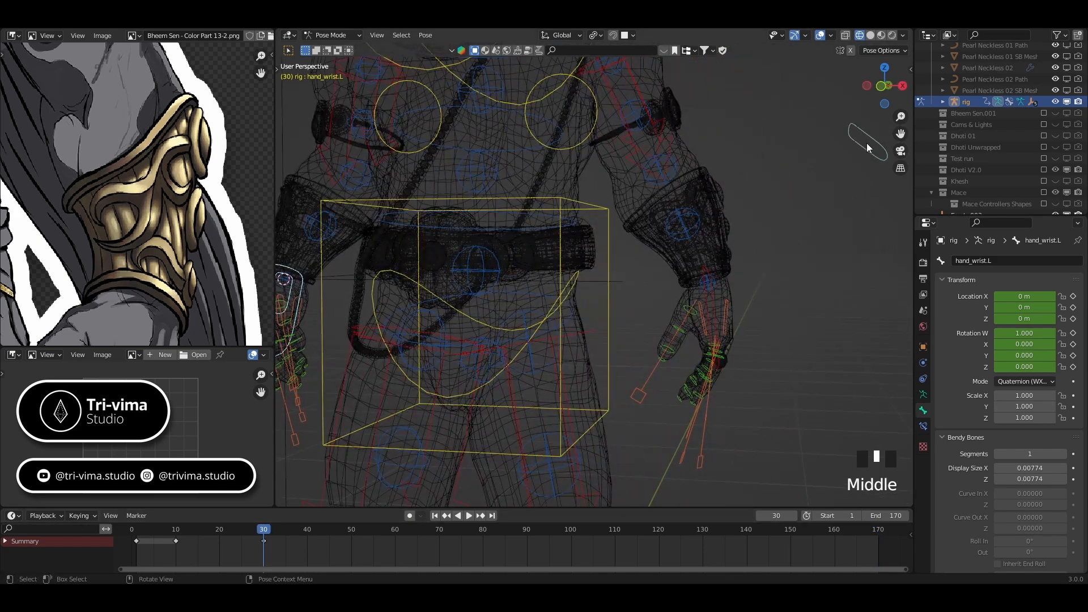
key(KP_1)
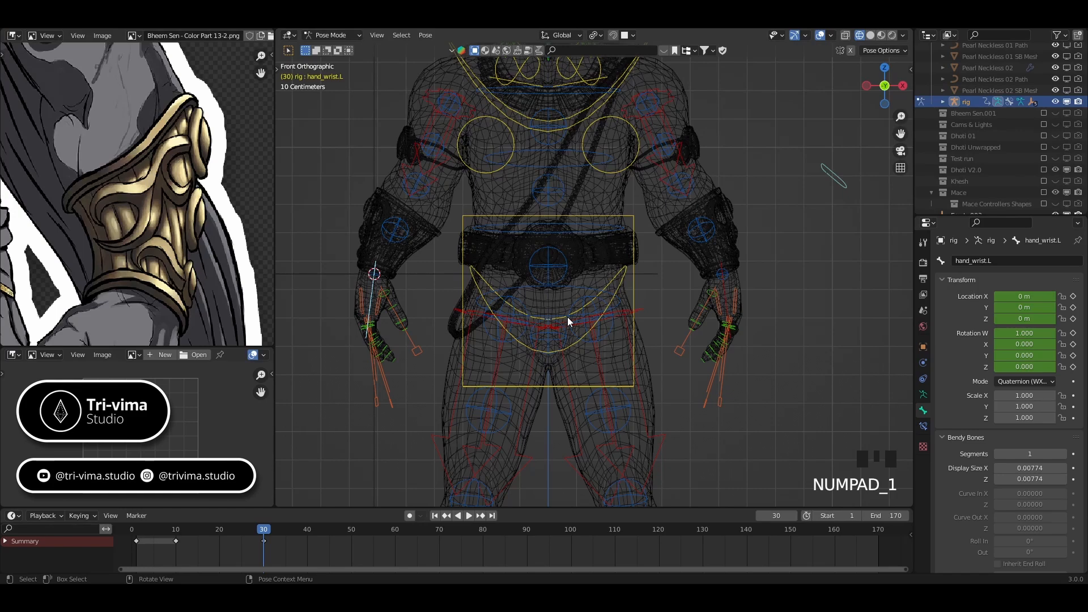
middle_drag(307, 332, 387, 309)
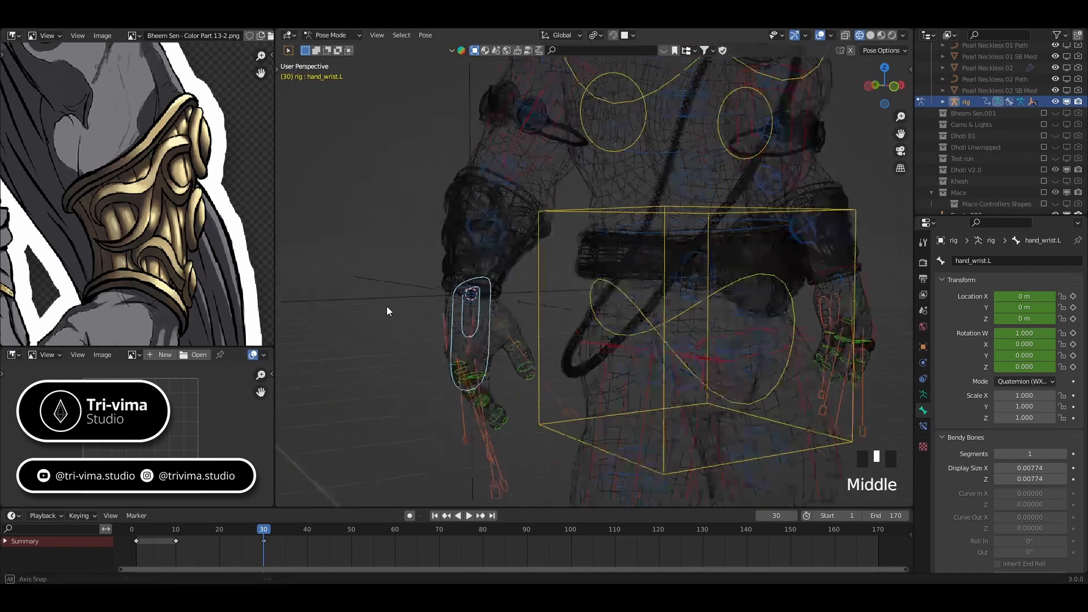
right_click(475, 310)
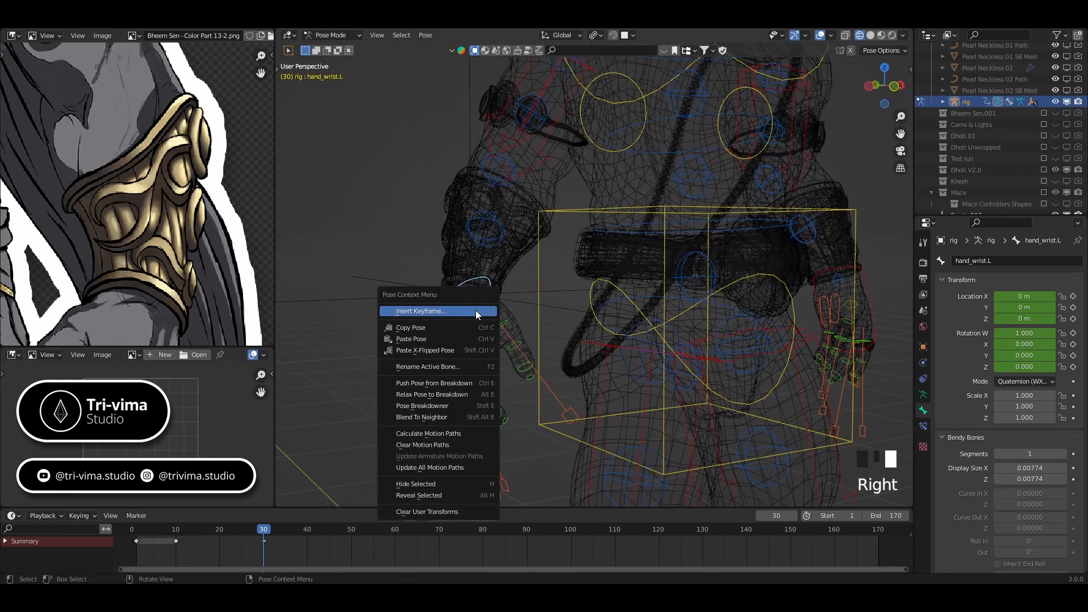
click(429, 328)
Select the hand_wrist.L and hand_ik.L bones and paste the copied pose X-flipped onto them
middle_drag(583, 273, 510, 279)
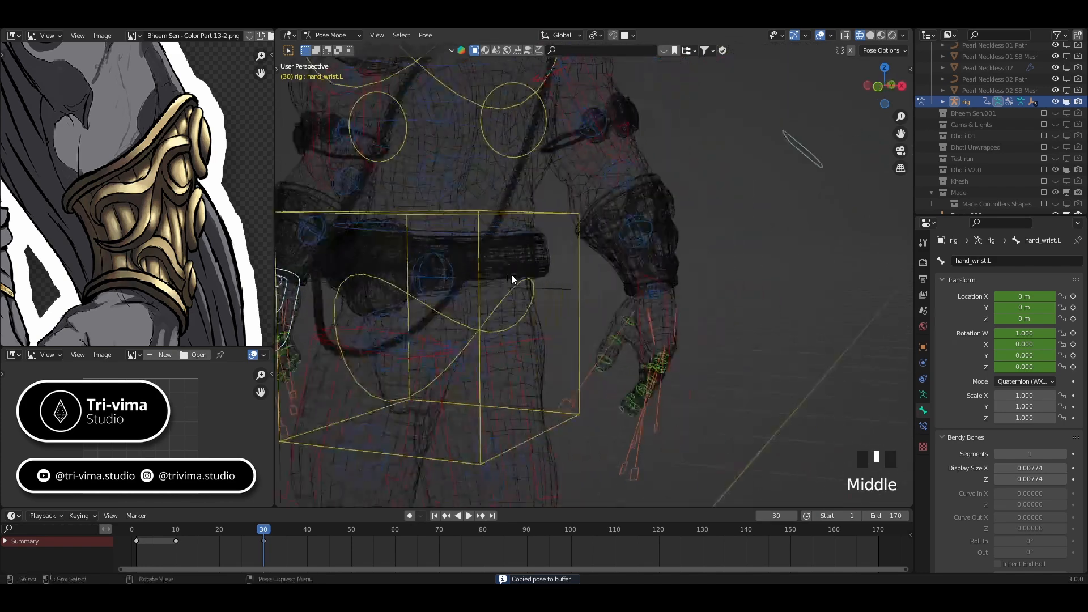
click(805, 156)
shift+click(668, 337)
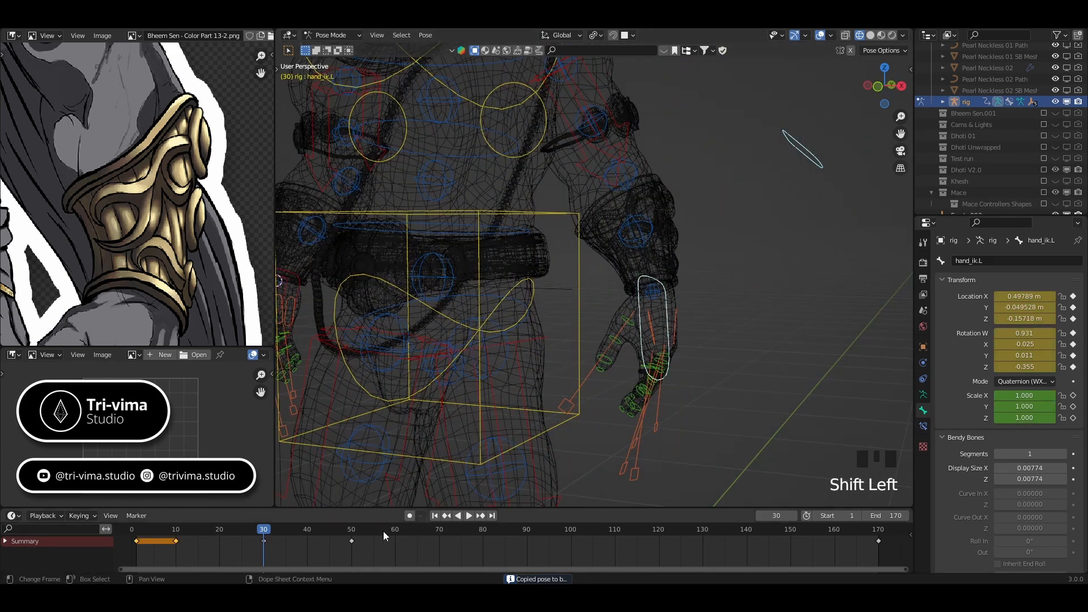
middle_drag(527, 317, 578, 322)
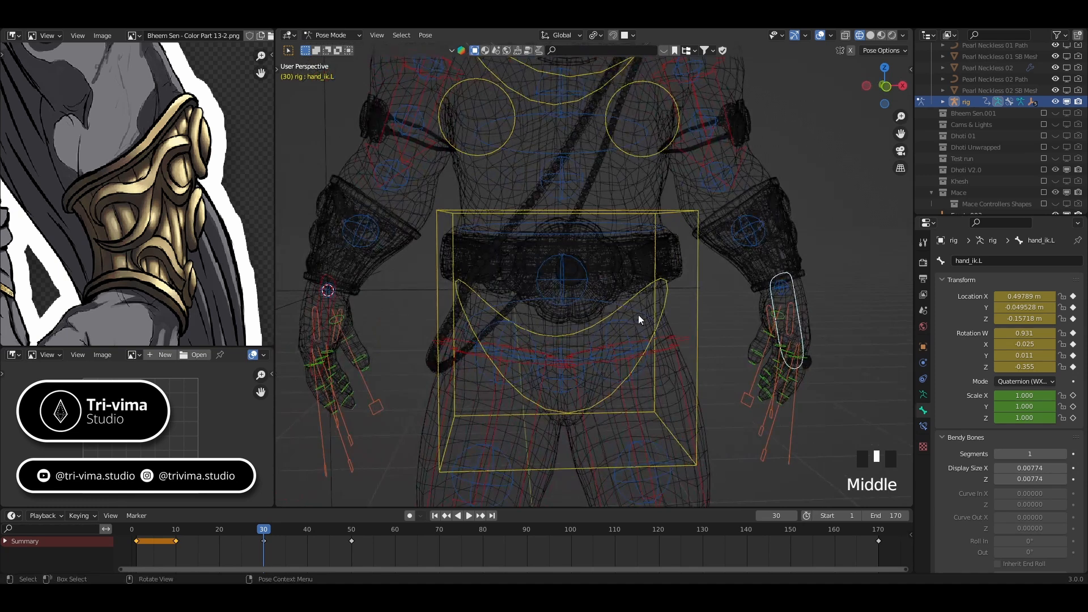
right_click(709, 308)
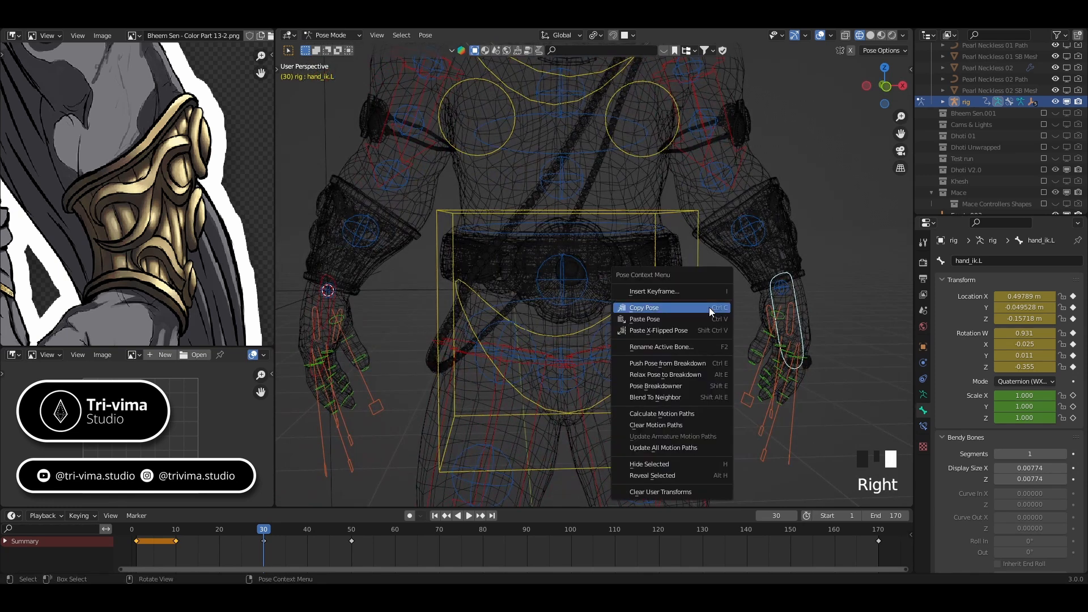
click(658, 330)
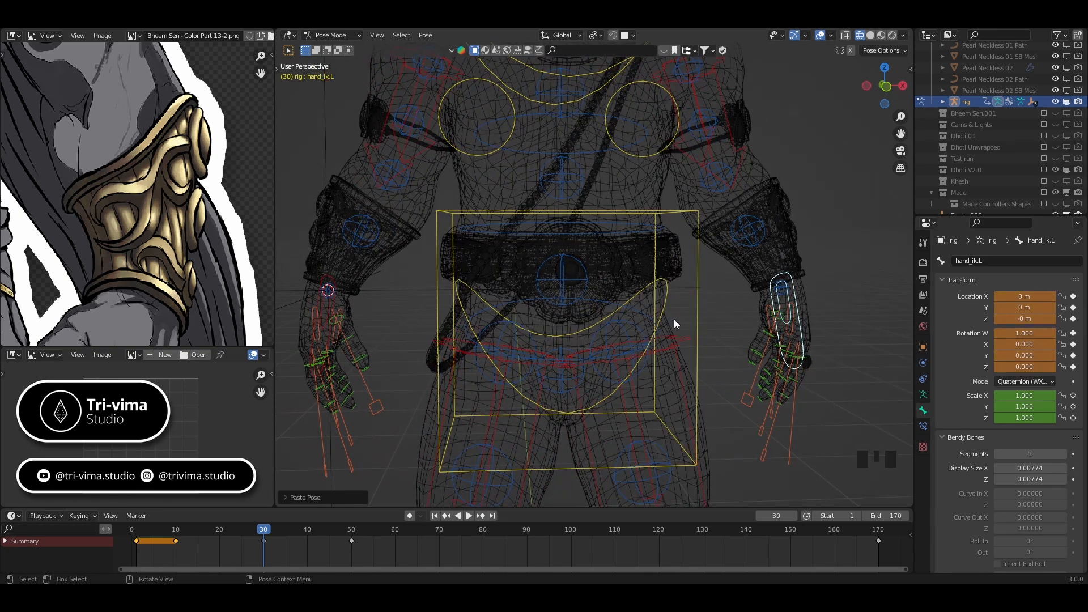
Add the right-hand wrist and IK bones to the selection and insert a Location & Rotation keyframe for both hands
shift+click(323, 302)
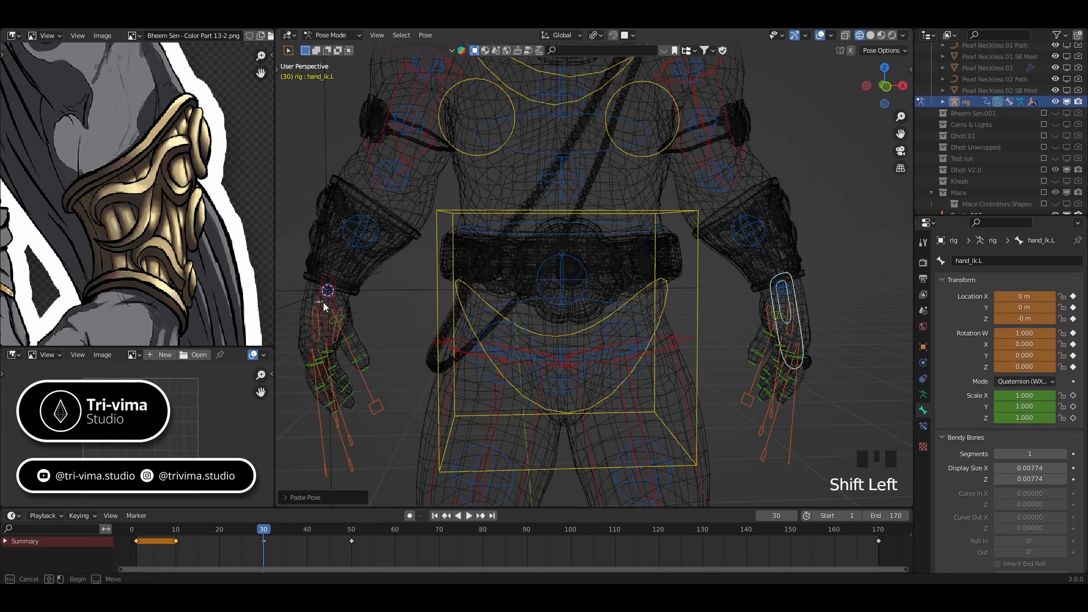
key(i)
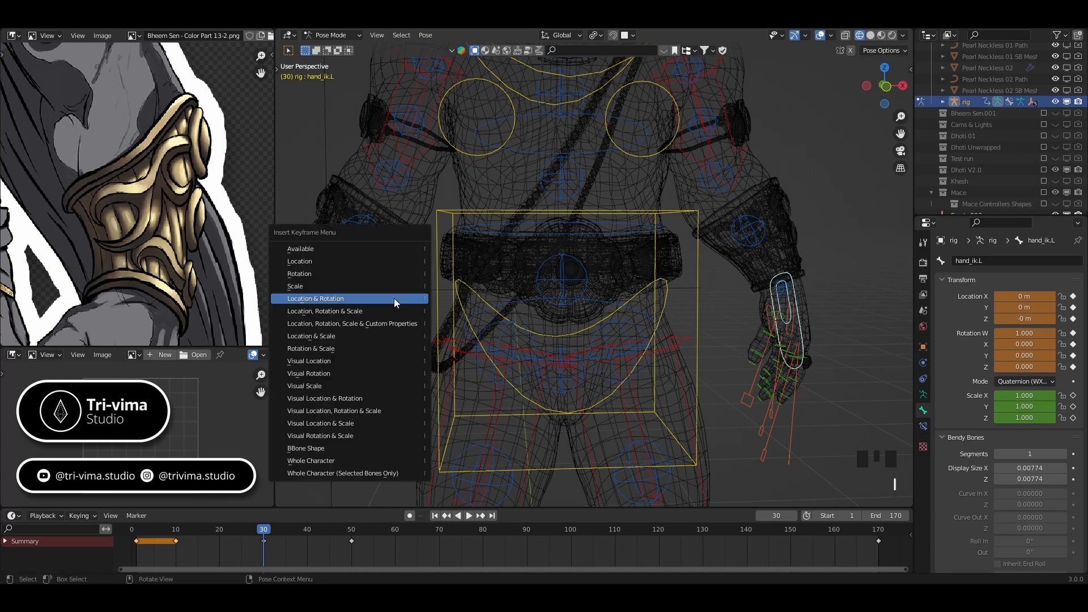
click(392, 298)
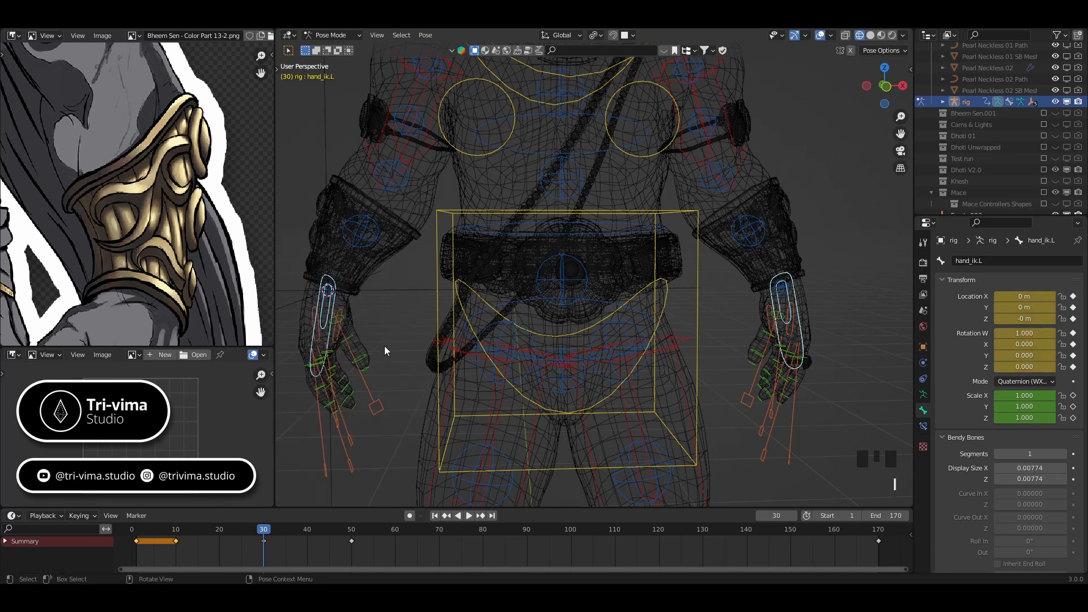
Select only the hand_ik.L bone and delete its keyframes at frames 50 and 170
drag(264, 531, 353, 547)
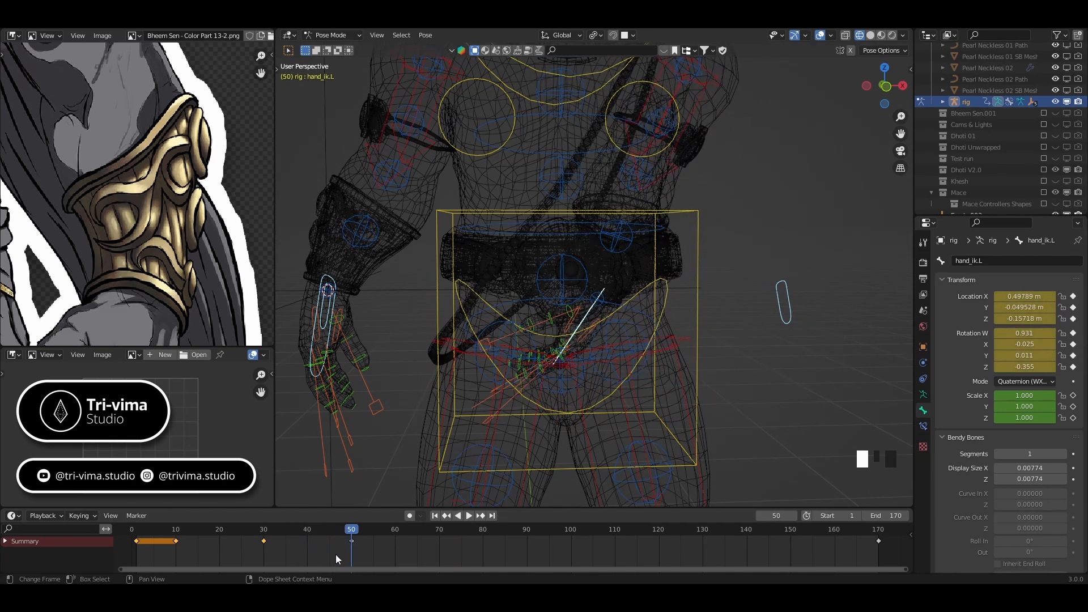
click(584, 322)
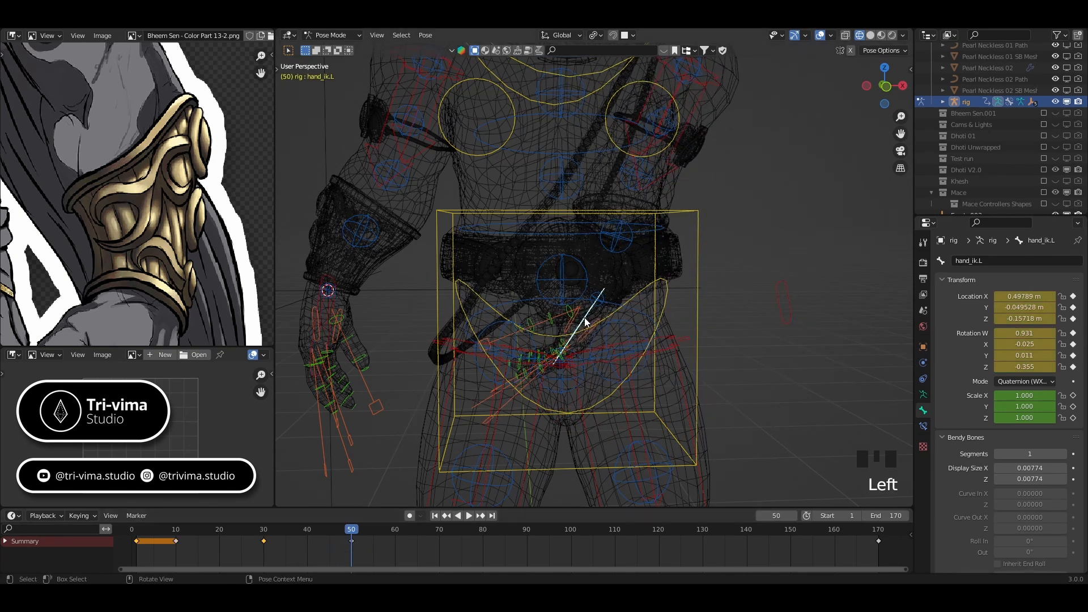
drag(334, 548, 927, 535)
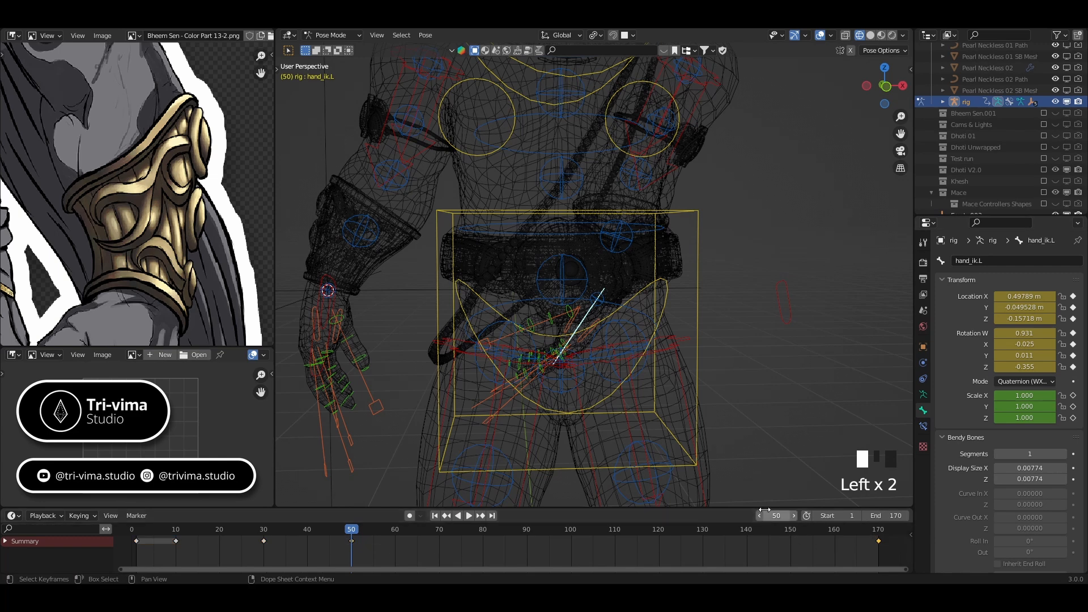
key(x)
key(x)
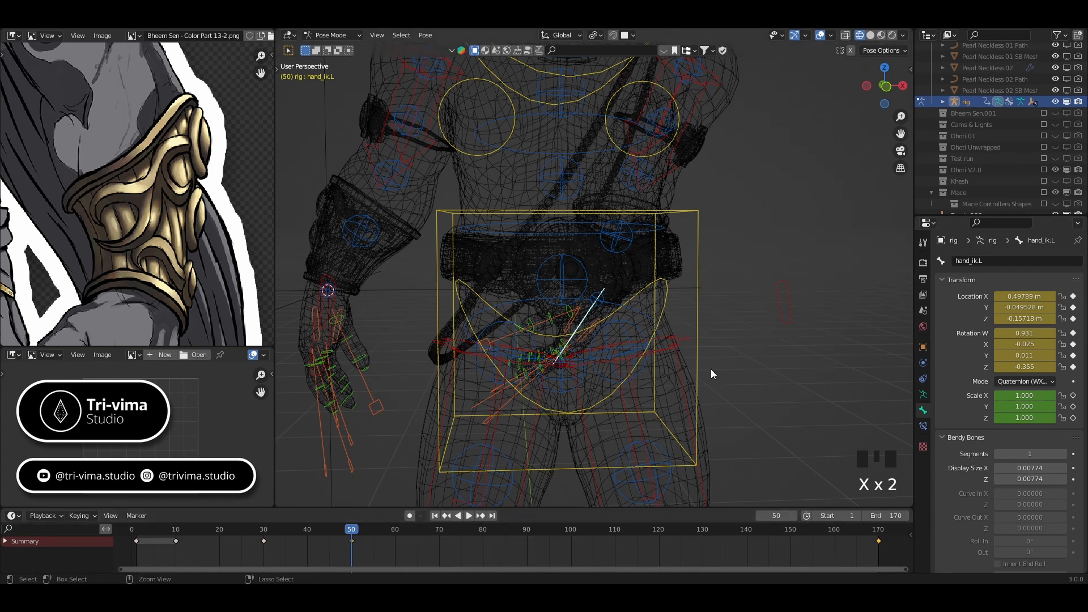
key(x)
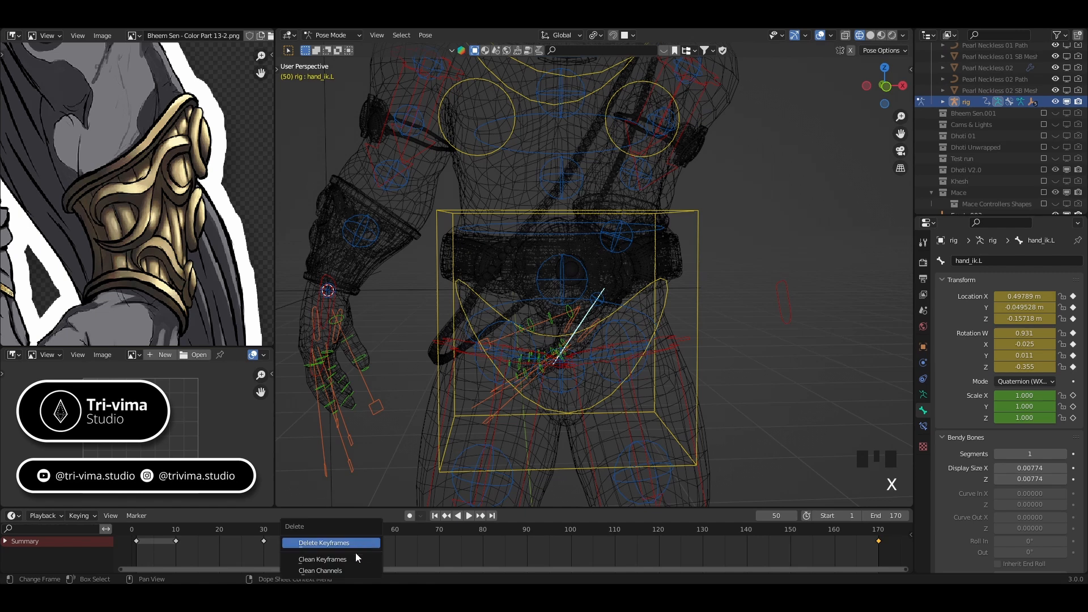
click(349, 544)
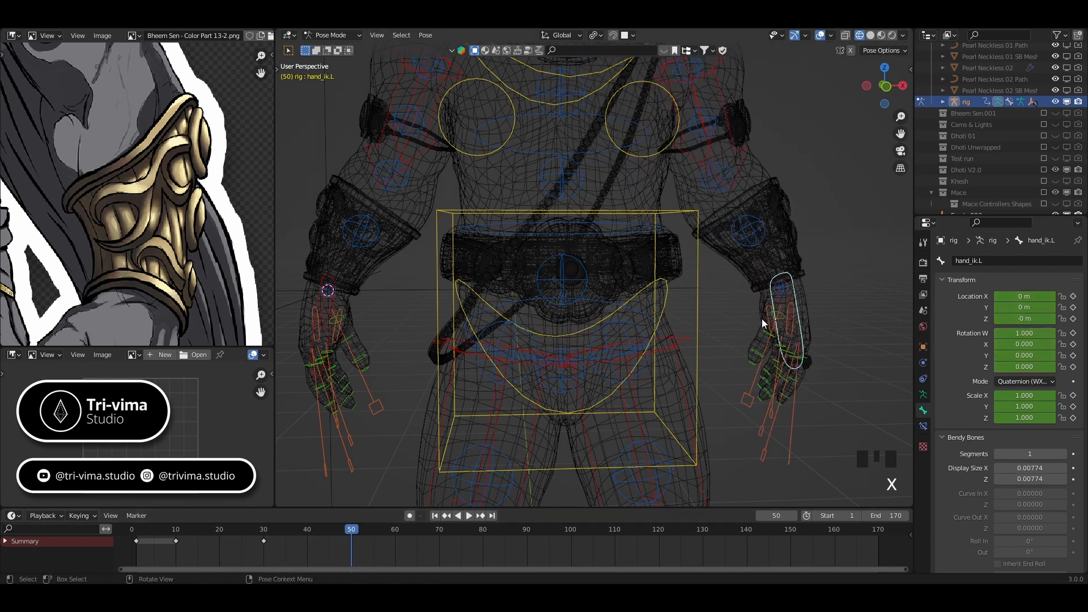
Check the remaining keyframes of the left and right hand bones, ending on hand_ik.R, and return to frame 30
click(851, 226)
click(787, 297)
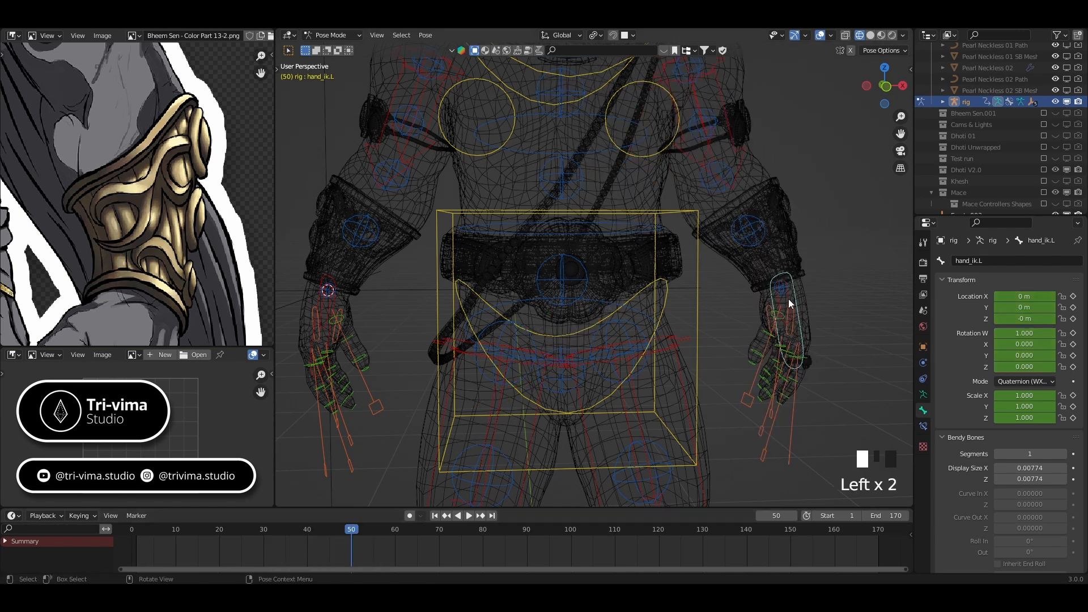
click(335, 303)
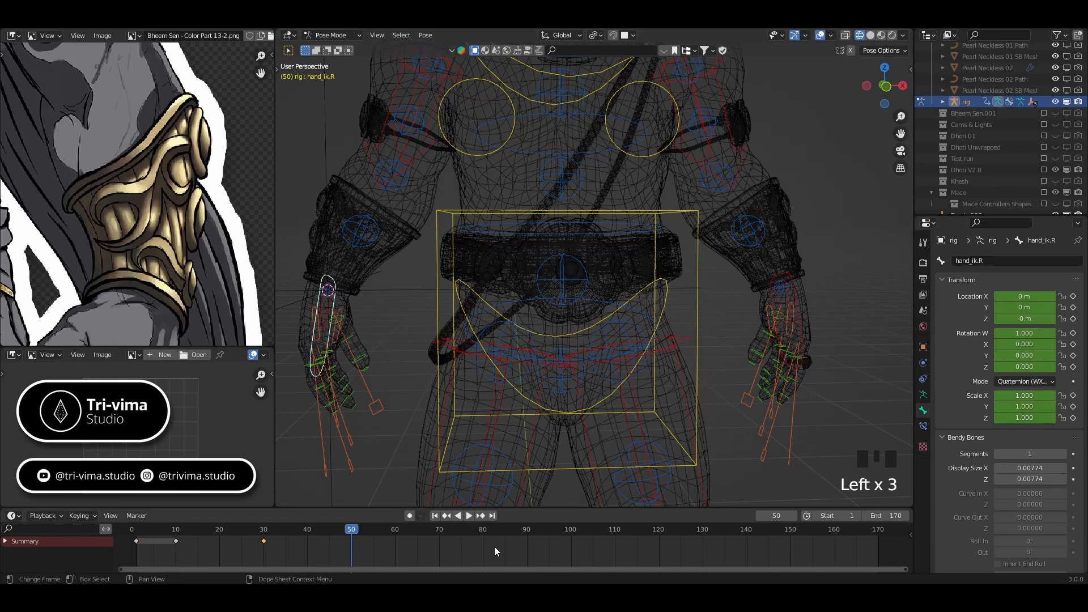
click(262, 533)
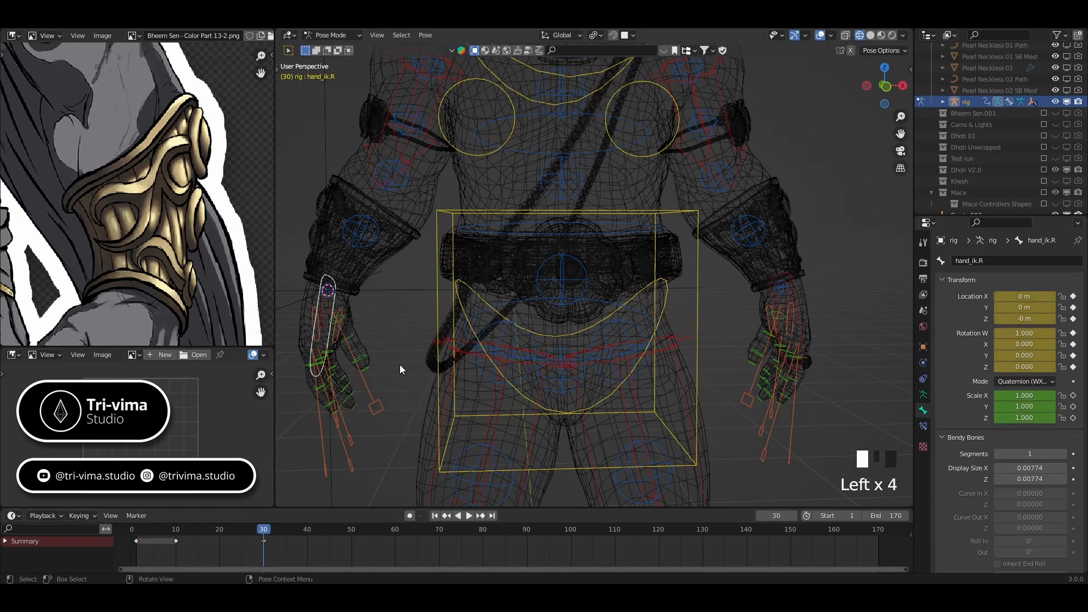
Switch the viewport from wireframe to solid shading with the whole character in view
key(z)
key(z)
scroll(425, 346, down, 4)
click(429, 350)
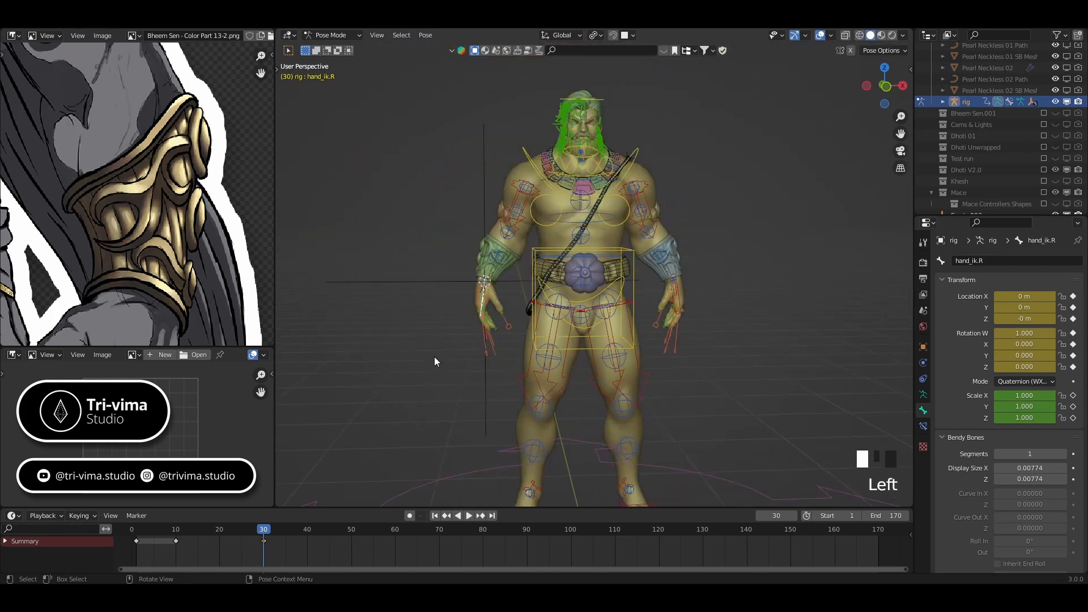
Show the Dhoti V2.0 collection so the character wears the dhoti in the viewport
click(1043, 169)
click(701, 381)
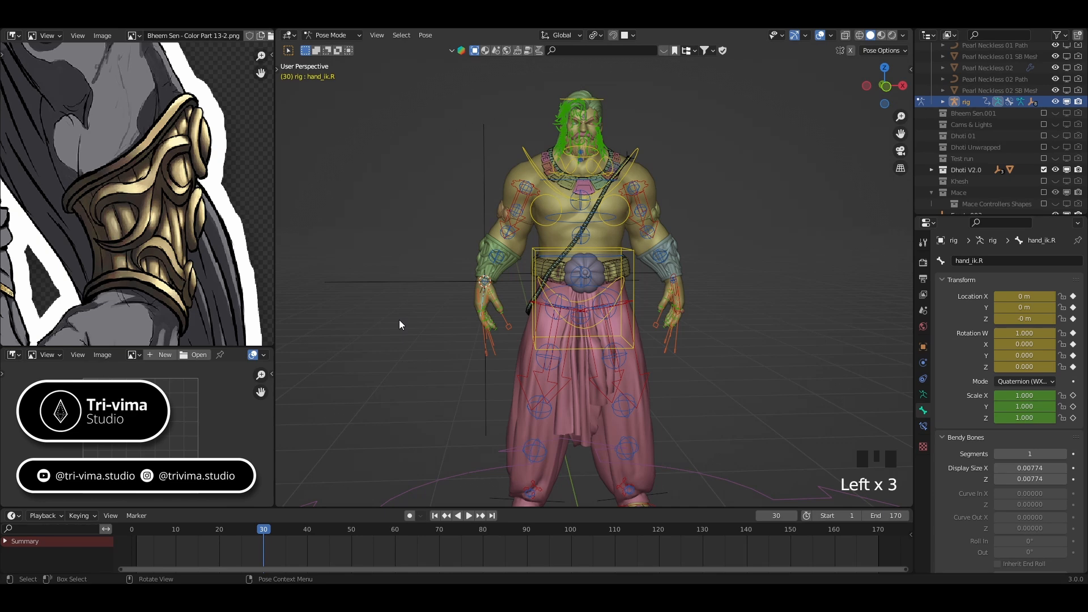
Switch the rig to Object Mode and reset the 3D cursor to the world origin
key(ctrl+Tab)
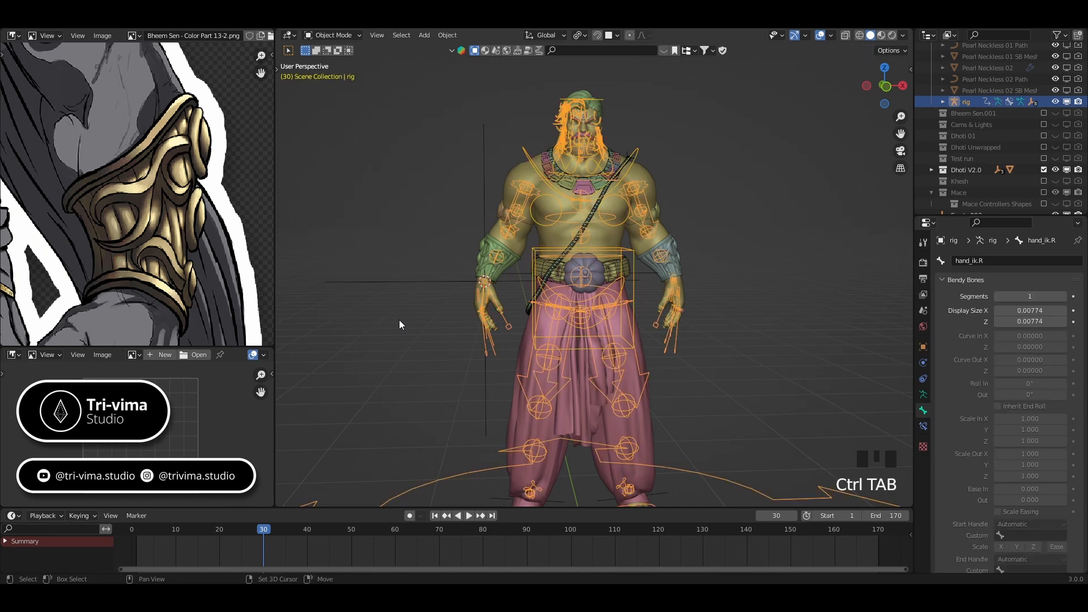
key(shift+s)
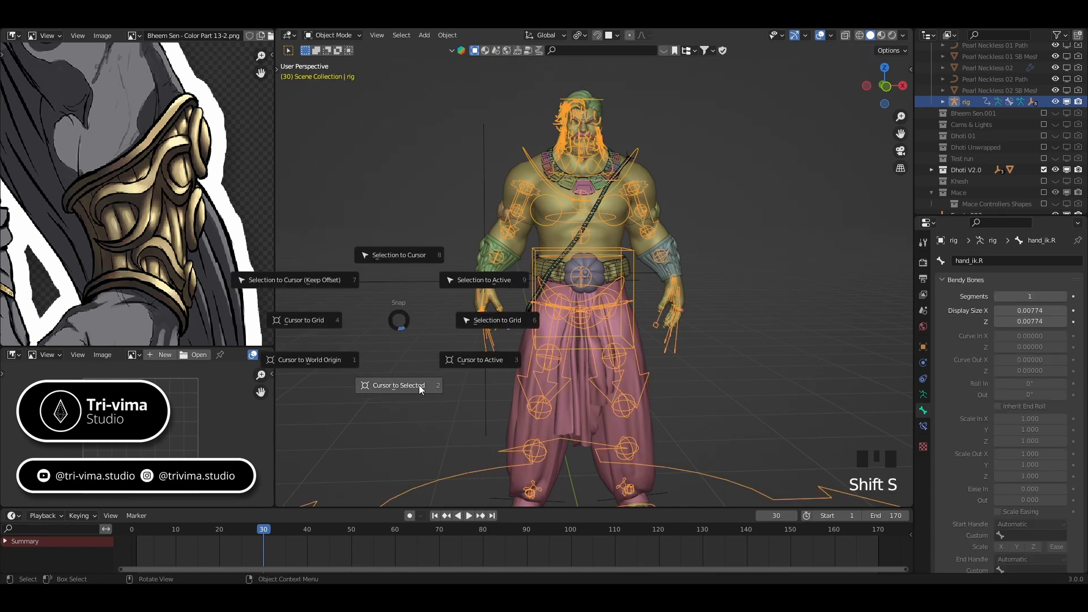
click(419, 386)
key(shift+s)
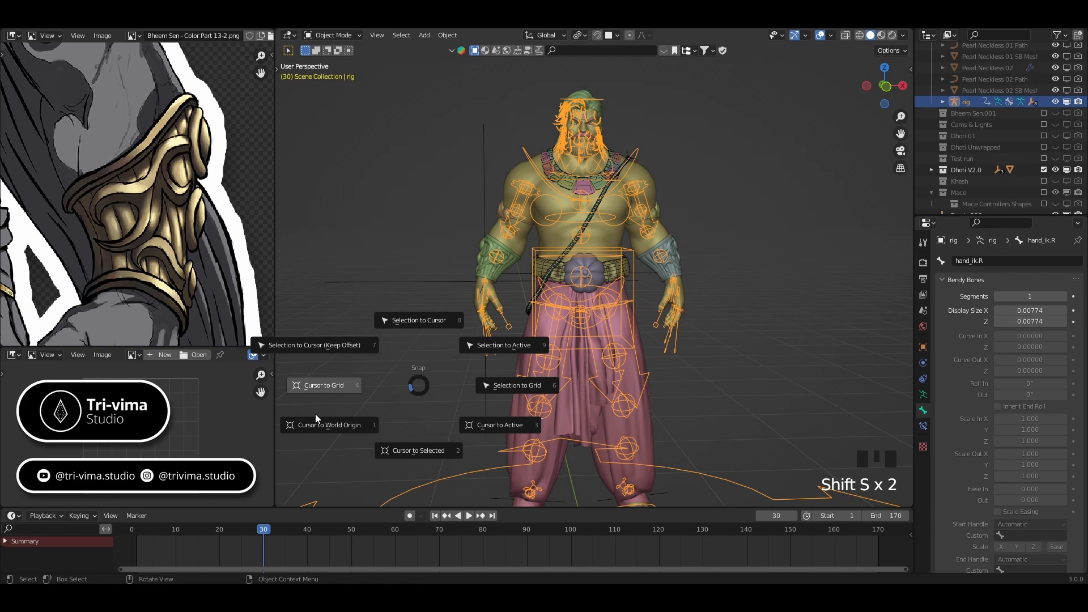
click(342, 430)
Delete the Empty.003 object beside the character's right hand
click(417, 283)
key(x)
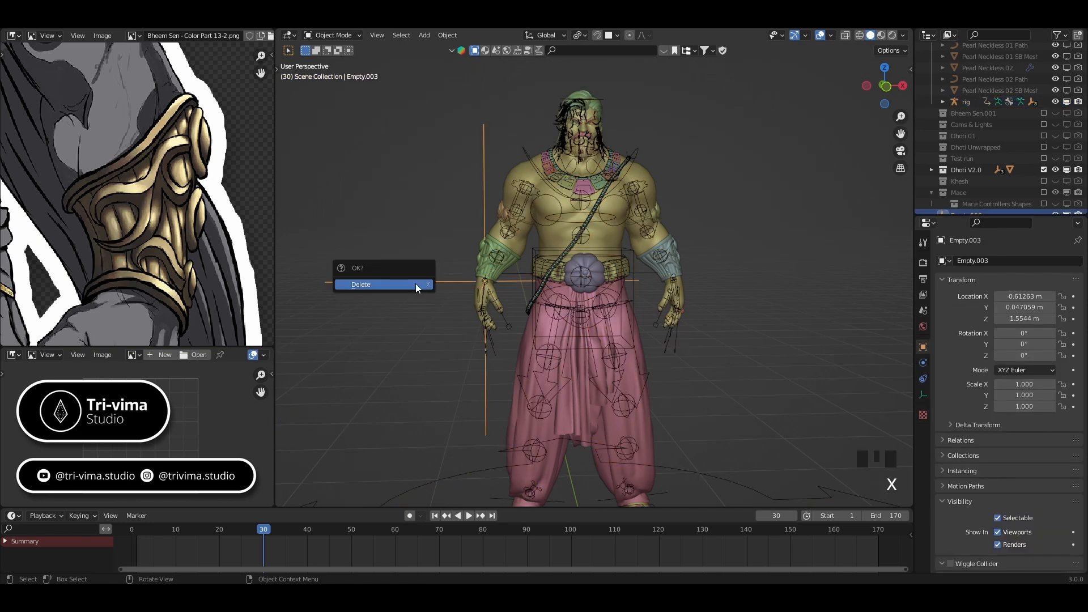
click(416, 283)
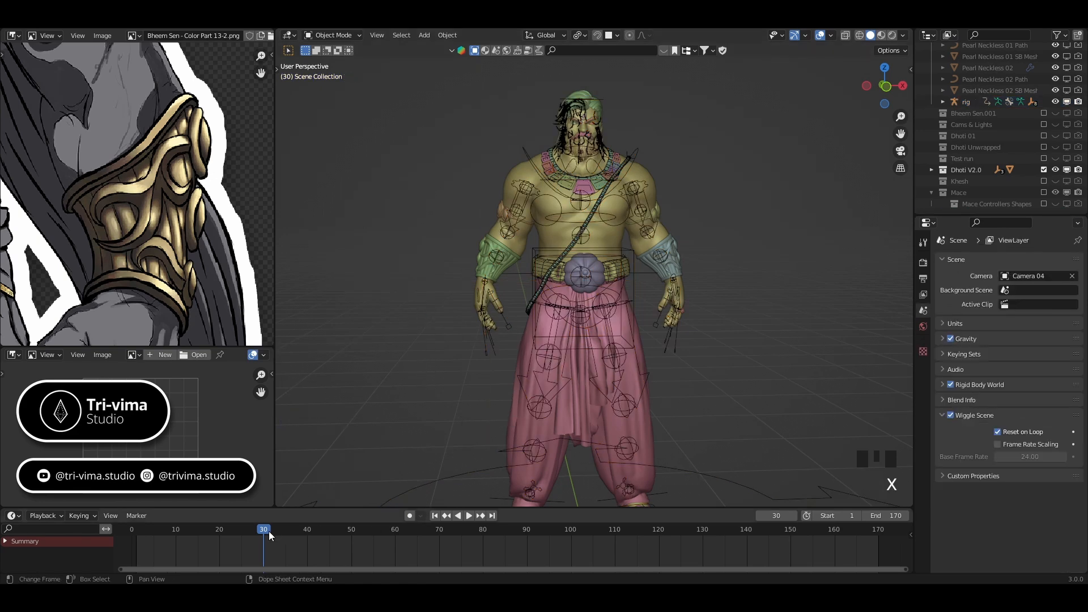
mouse_move(262, 532)
mouse_down()
mouse_move(160, 536)
mouse_move(358, 535)
mouse_move(264, 542)
mouse_up()
Select the character rig and put it back into Pose Mode, facing the character from the front
middle_drag(418, 340, 457, 343)
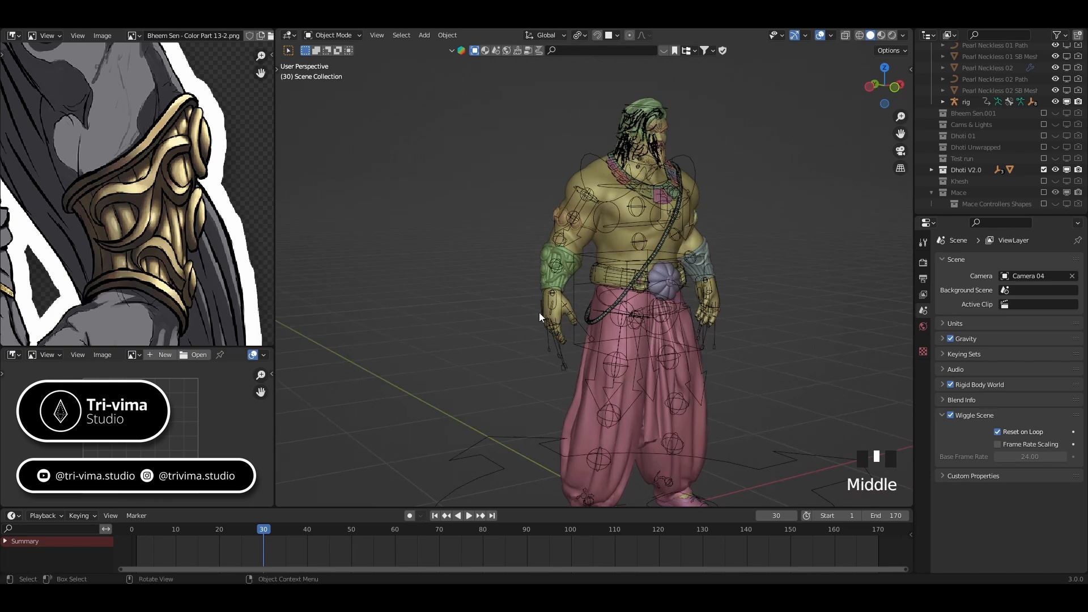
click(560, 315)
click(558, 311)
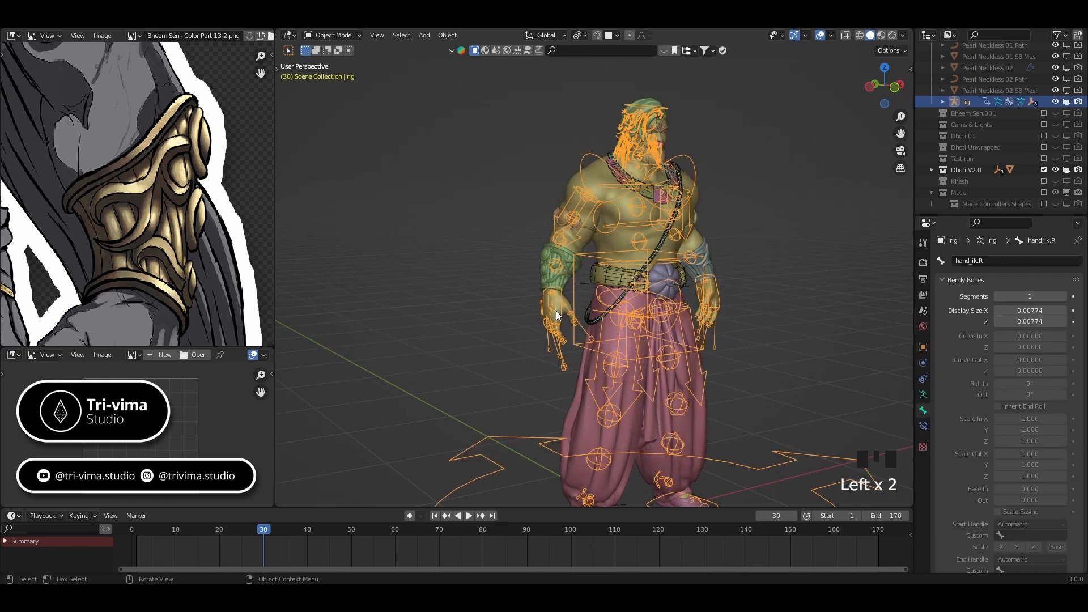
key(ctrl+Tab)
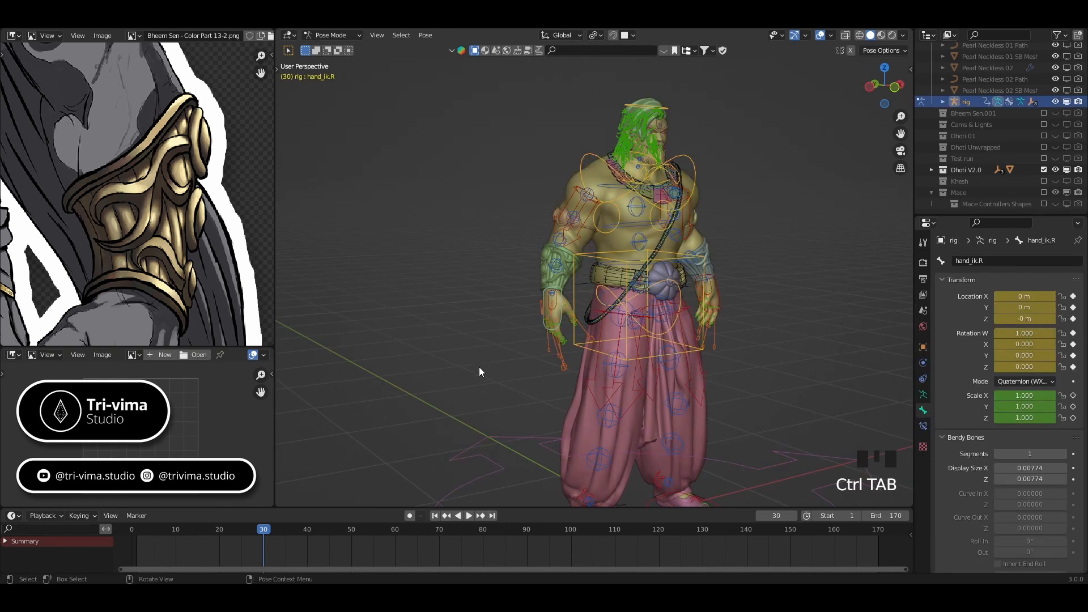
middle_drag(479, 368, 412, 372)
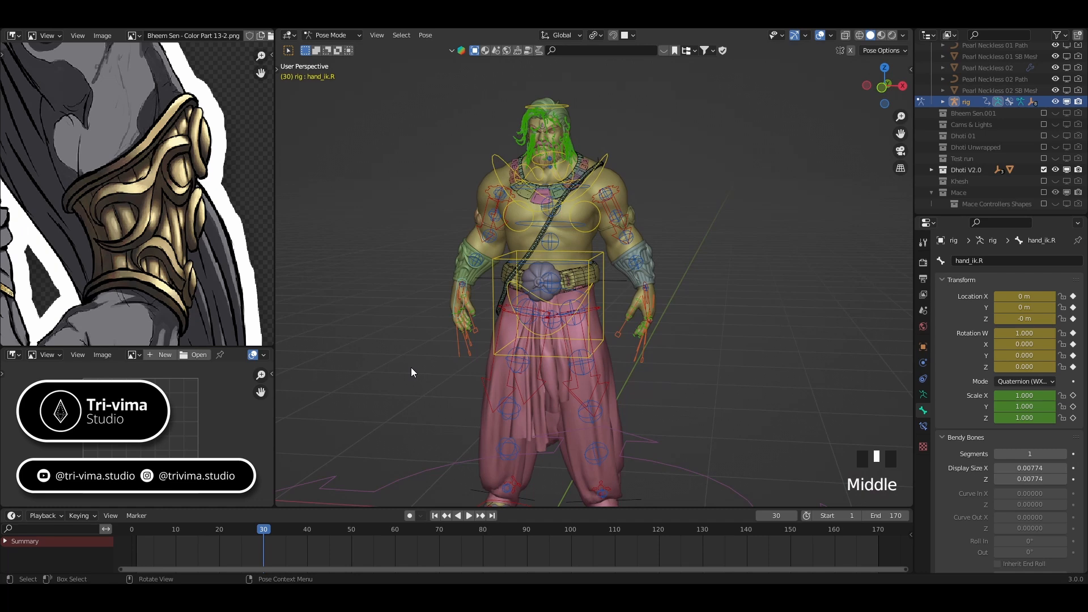
Try moving the hand_wrist.R bone and the hand_wrist.L bone without keeping either move
click(463, 291)
click(463, 291)
click(462, 291)
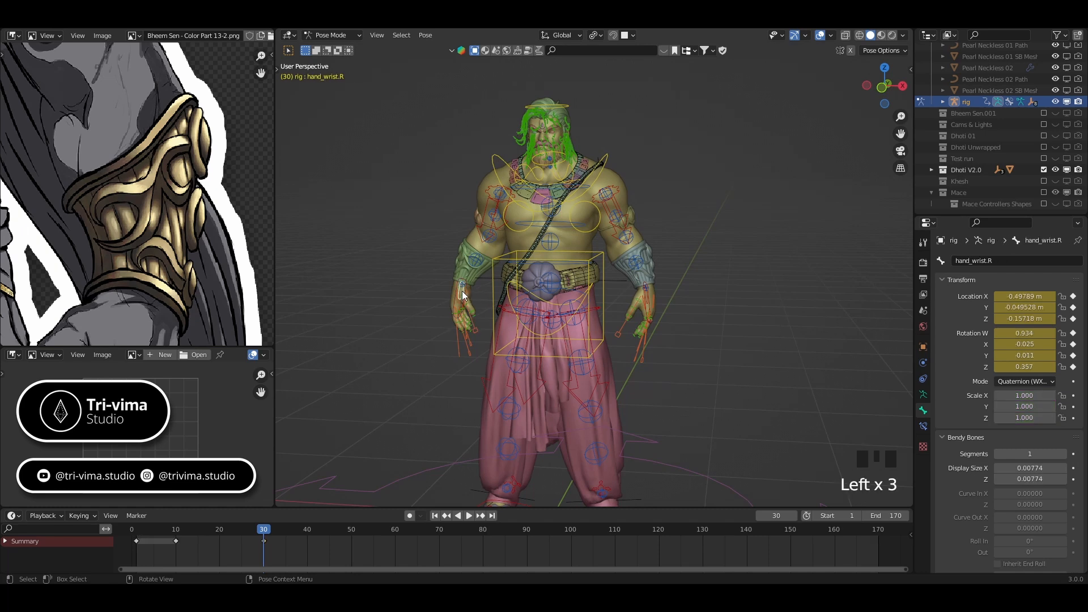
key(g)
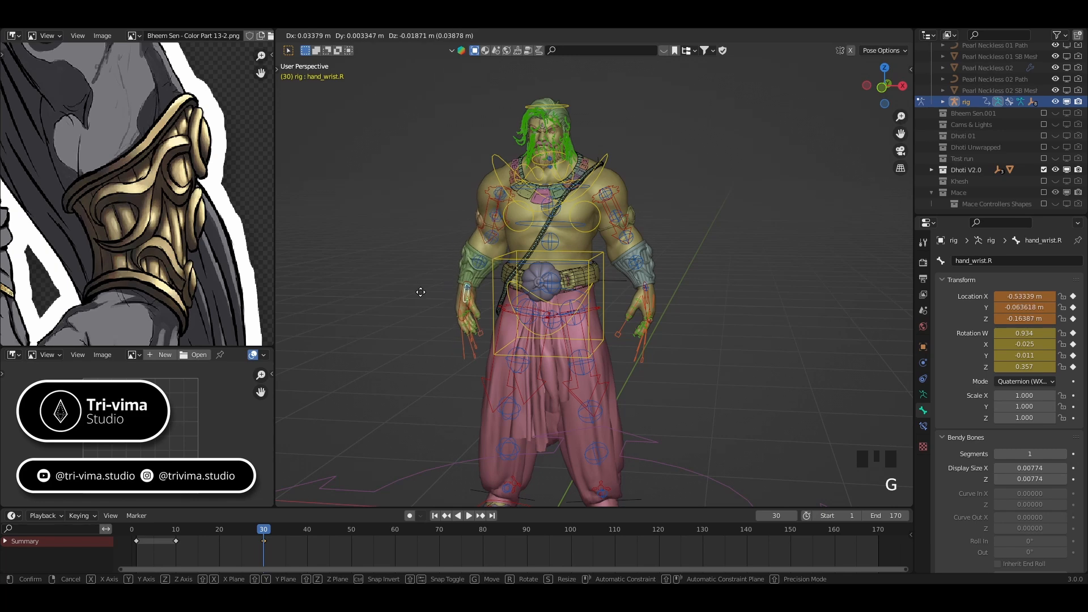
right_click(422, 292)
click(645, 304)
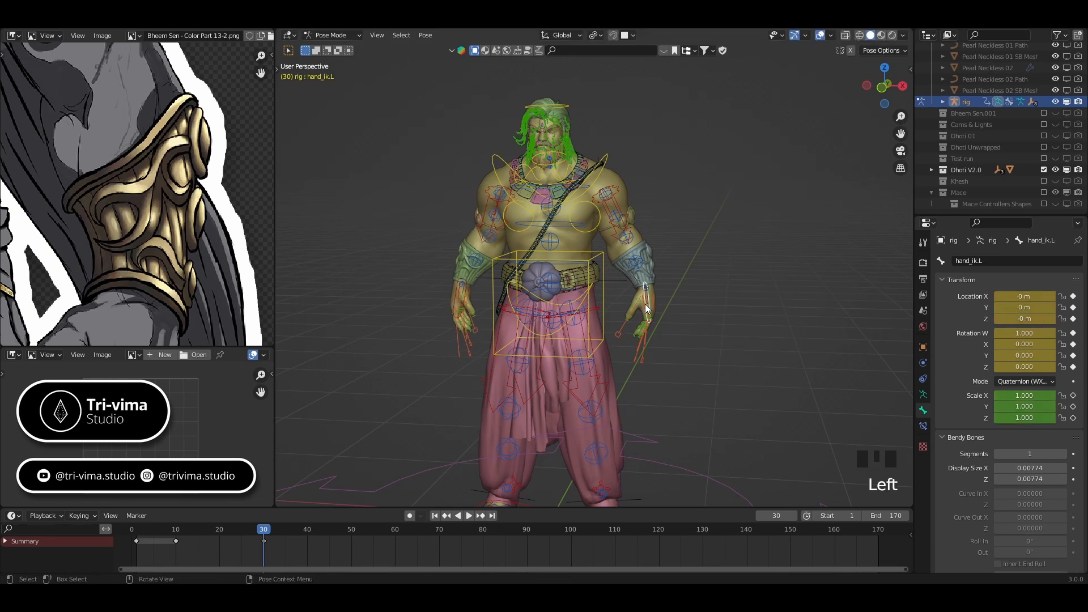
click(646, 303)
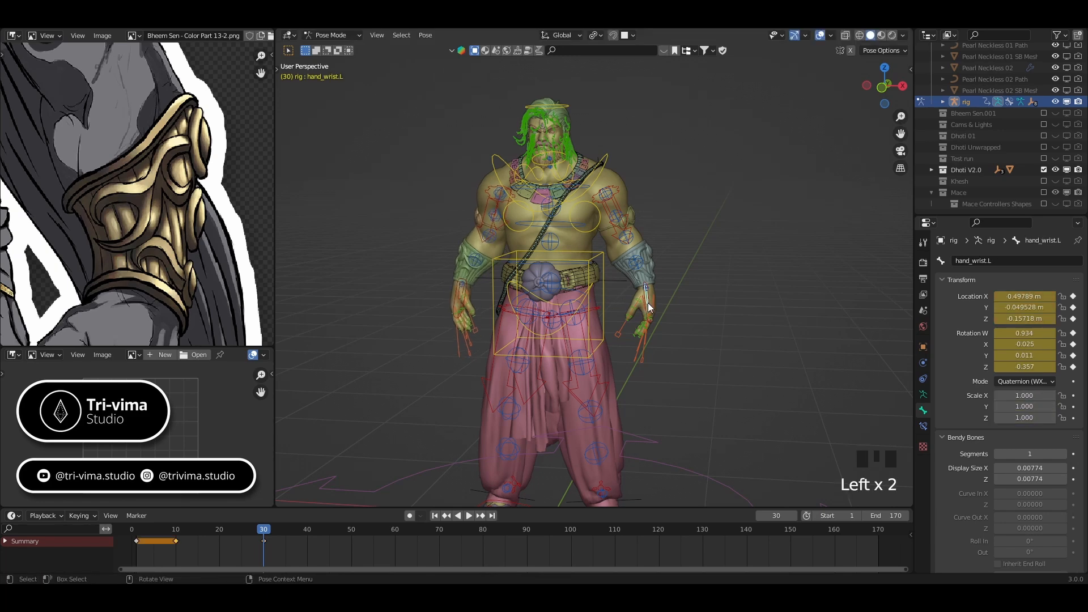
key(g)
click(666, 304)
Show the Mace collection at frame 30 and put the Mace Armature into Pose Mode instead of the character rig
click(1044, 192)
mouse_move(266, 533)
mouse_down()
mouse_move(355, 542)
mouse_move(246, 548)
mouse_move(268, 553)
mouse_up()
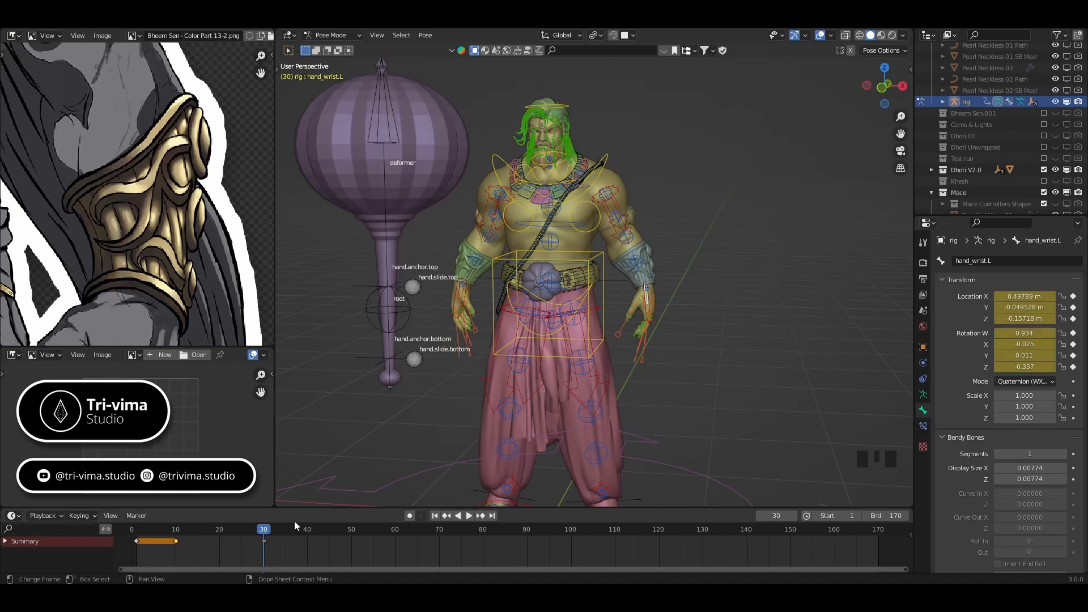
click(367, 313)
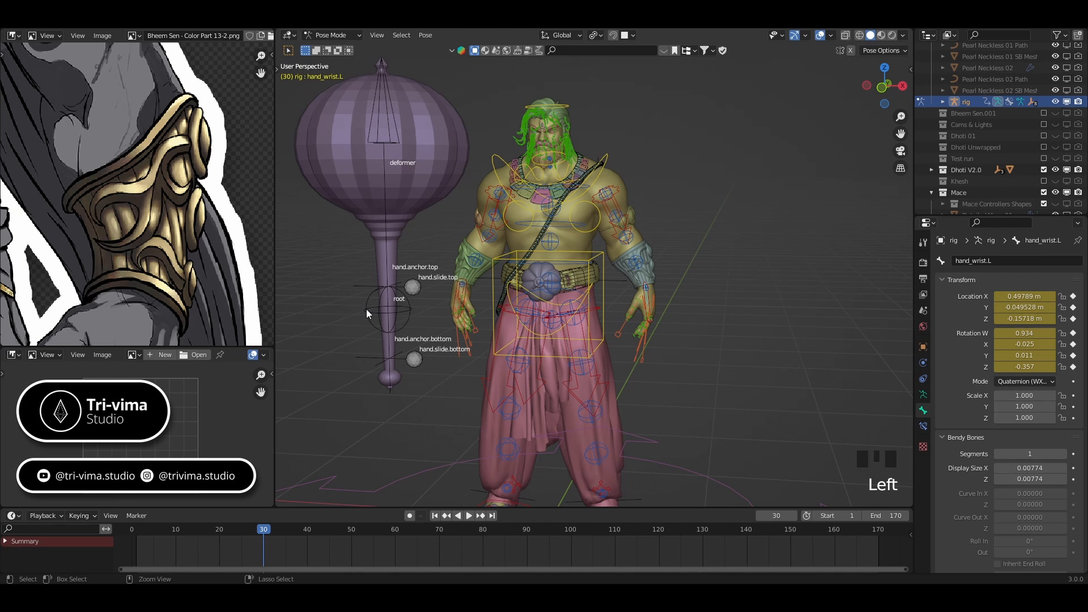
key(ctrl+Tab)
click(366, 309)
key(ctrl+Tab)
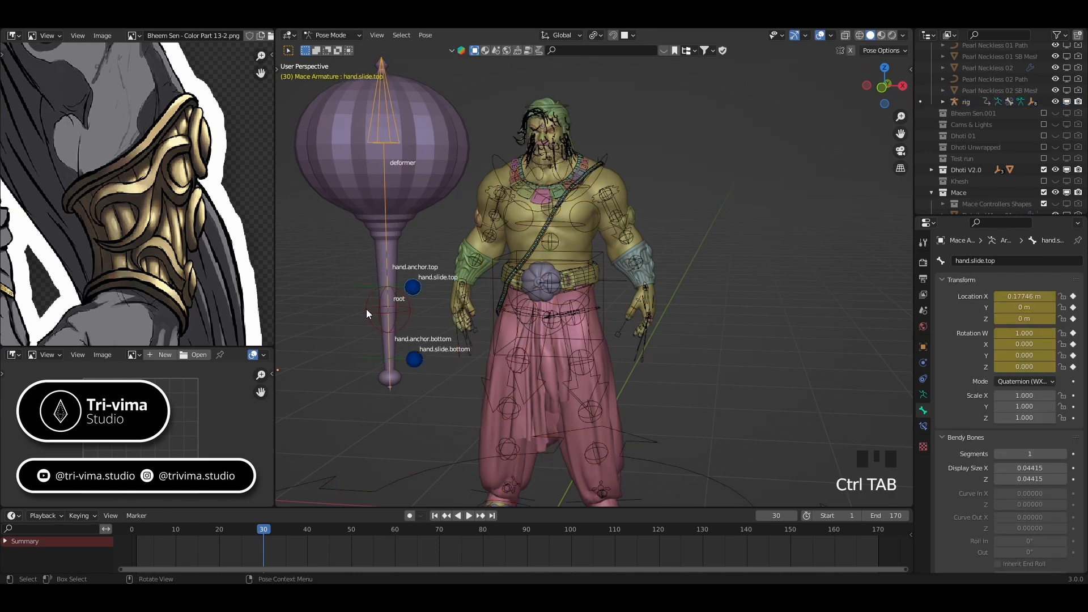
Select all the mace bones and duplicate their keyframes from frame 30 to frame 35
key(a)
drag(252, 551, 373, 542)
click(249, 532)
click(269, 540)
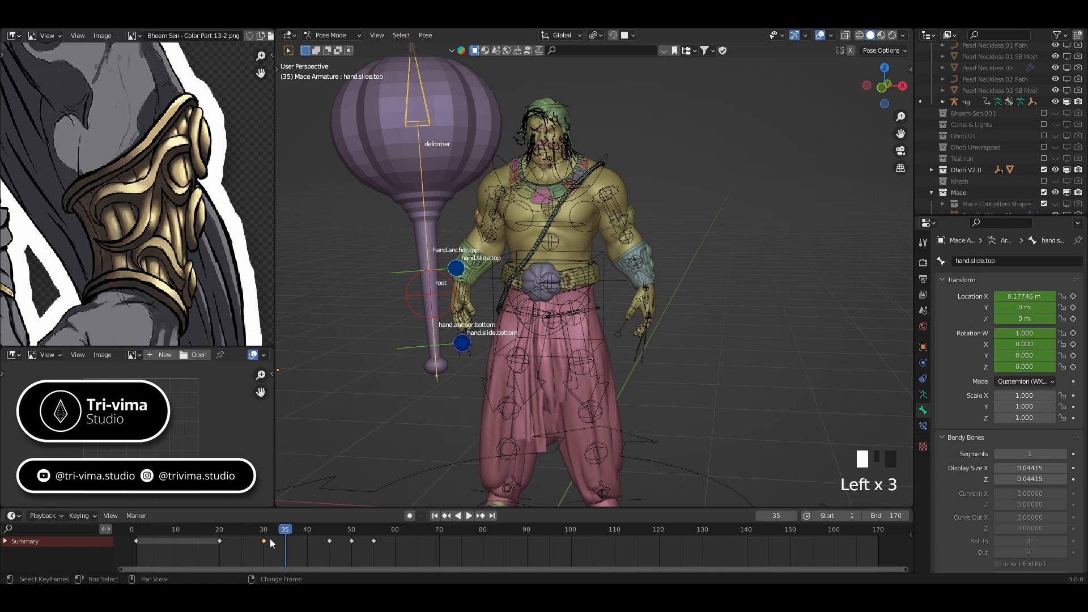
key(shift+d)
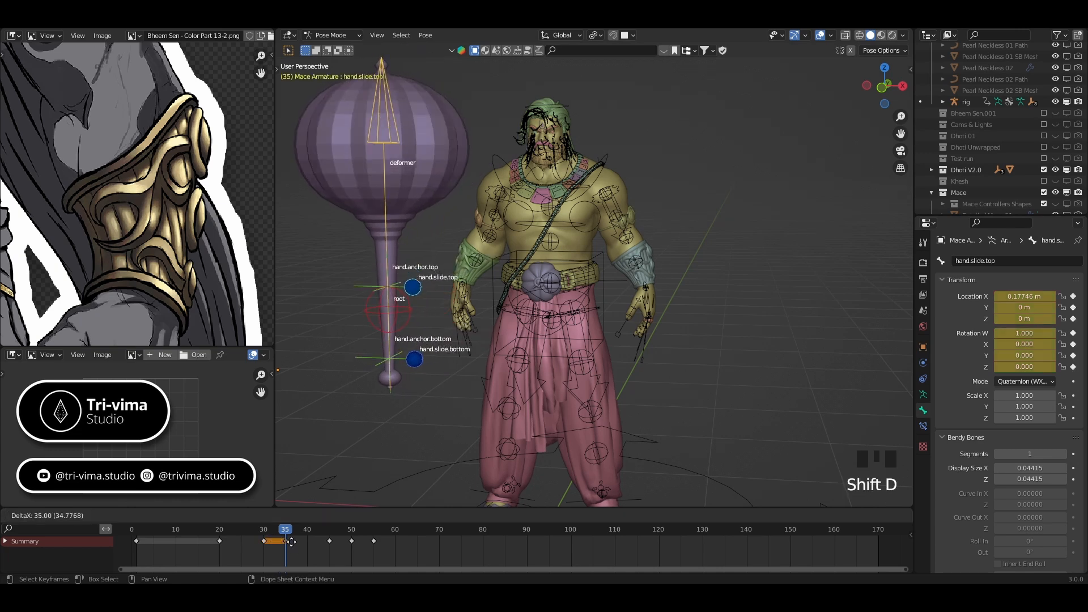
click(291, 542)
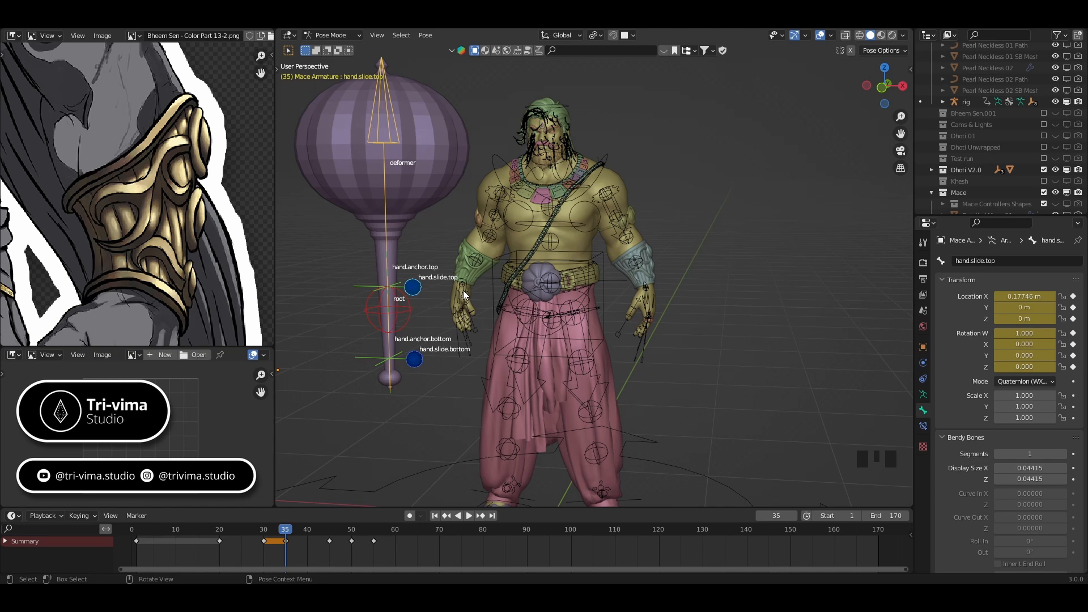
Scrub between frames 30 and 36 to check the mace handle against the right hand, stopping at frame 35
click(291, 539)
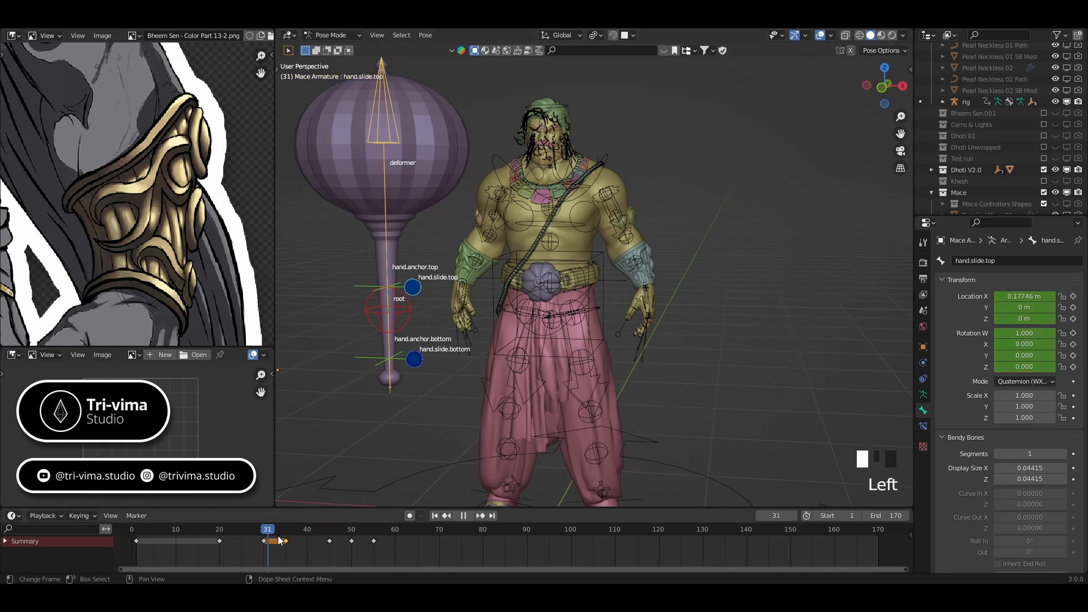
drag(293, 538, 285, 537)
middle_drag(405, 271, 450, 327)
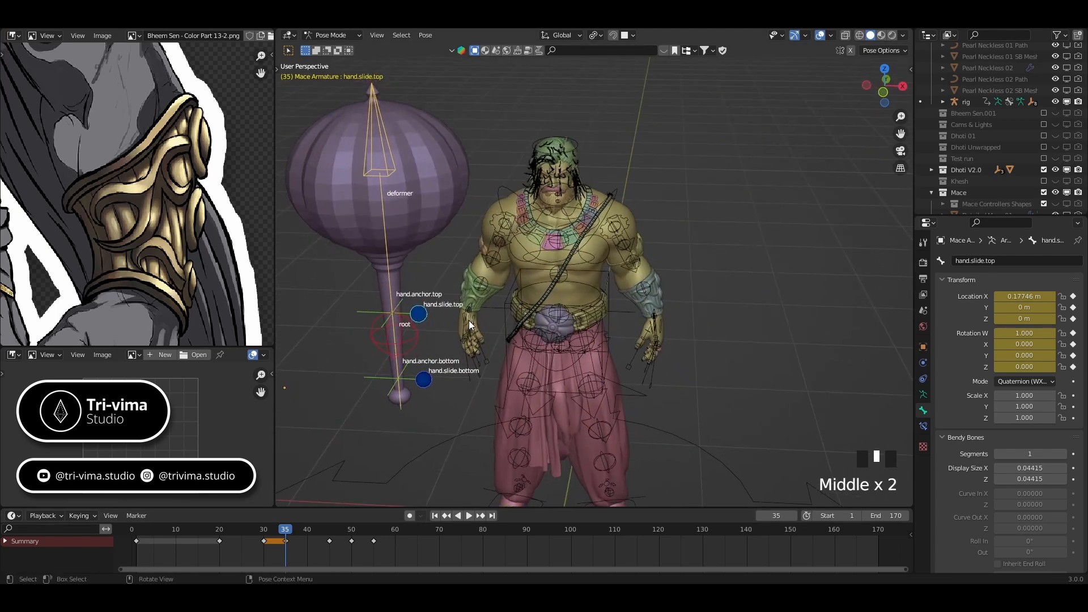
mouse_move(287, 534)
mouse_down()
mouse_move(376, 539)
mouse_move(290, 552)
mouse_up()
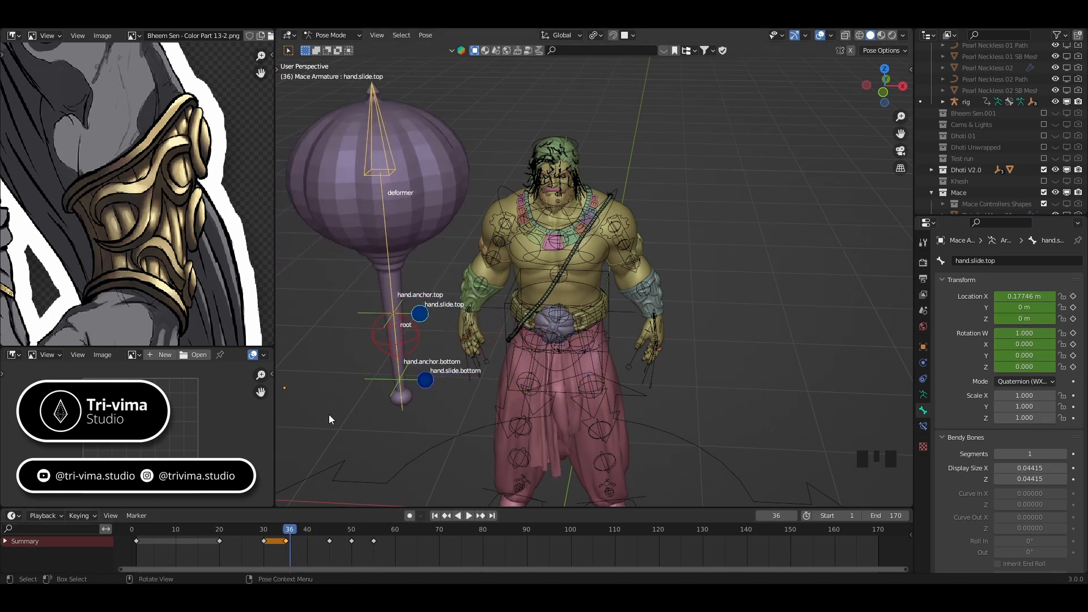
scroll(340, 404, down, 2)
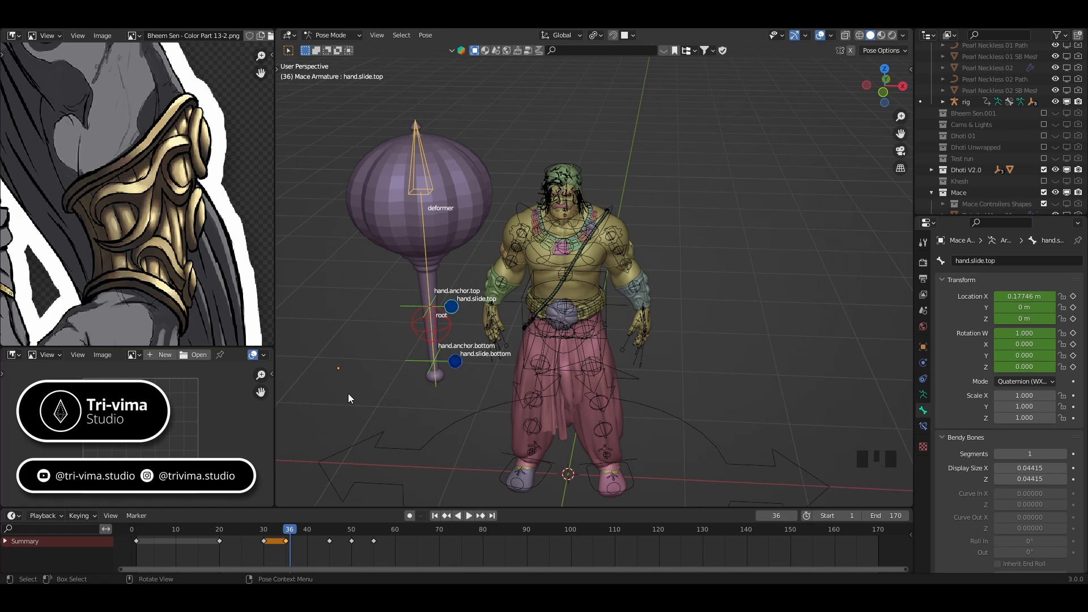
middle_drag(412, 395, 418, 361)
scroll(417, 328, up, 4)
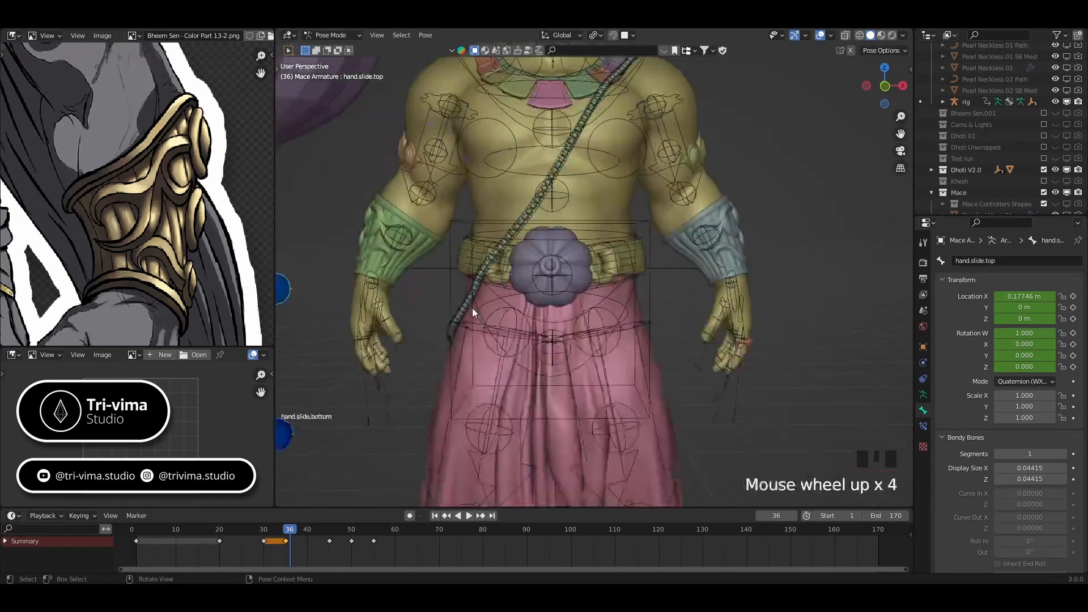
shift+middle_drag(414, 308, 603, 308)
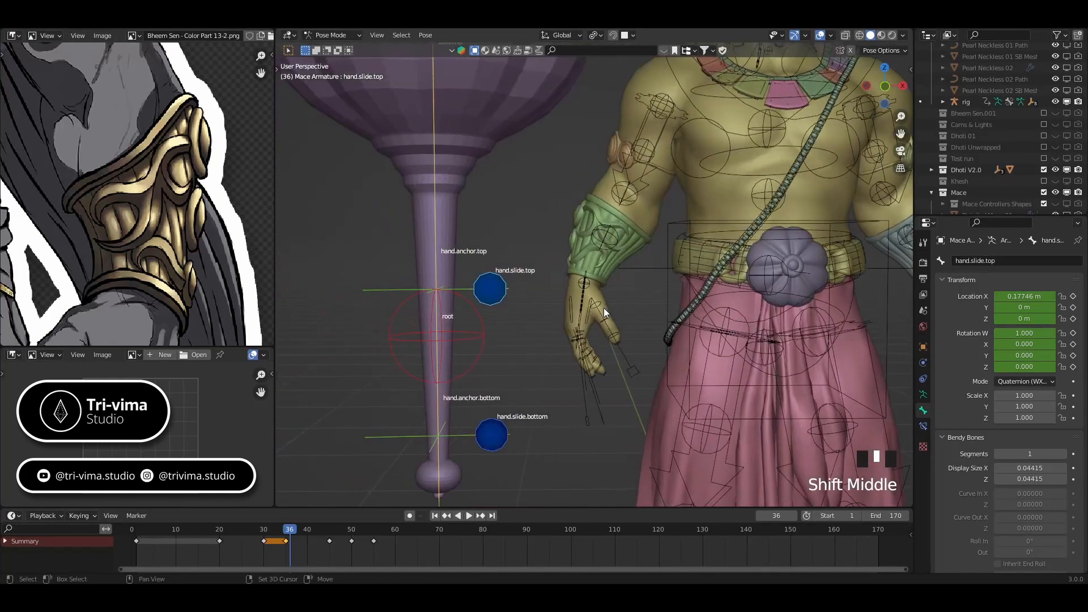
click(285, 529)
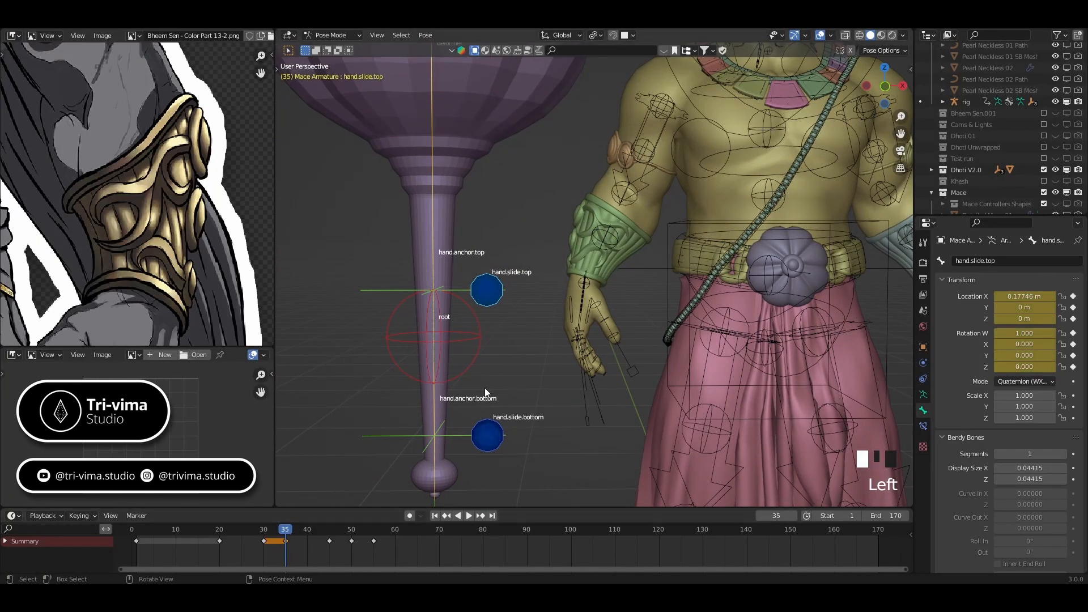
Take the Mace Armature out of Pose Mode, hide the Mace collection and select the character rig
middle_drag(518, 327, 552, 328)
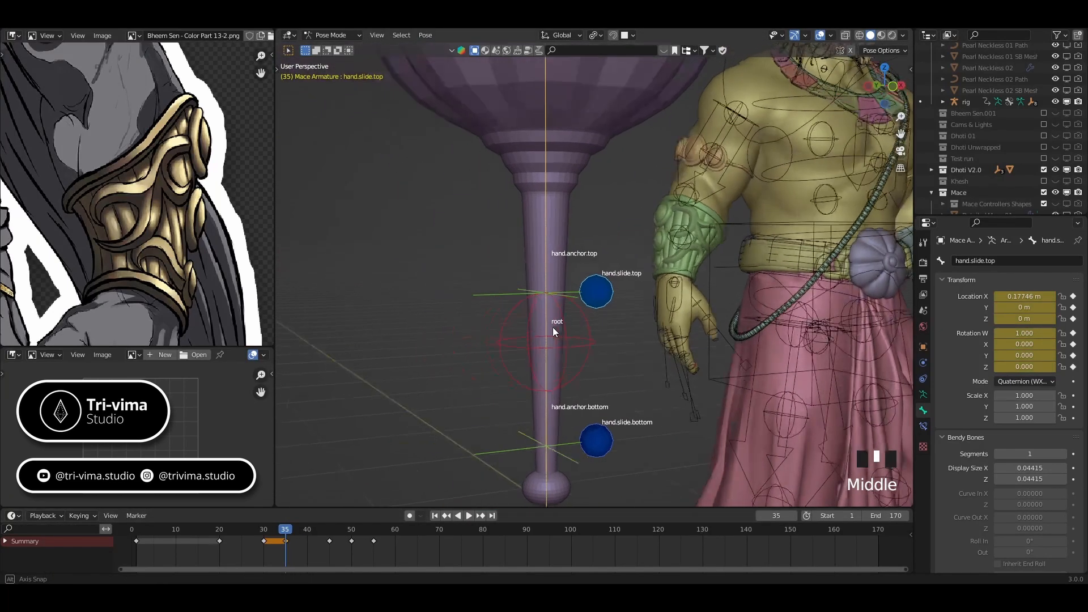
click(682, 301)
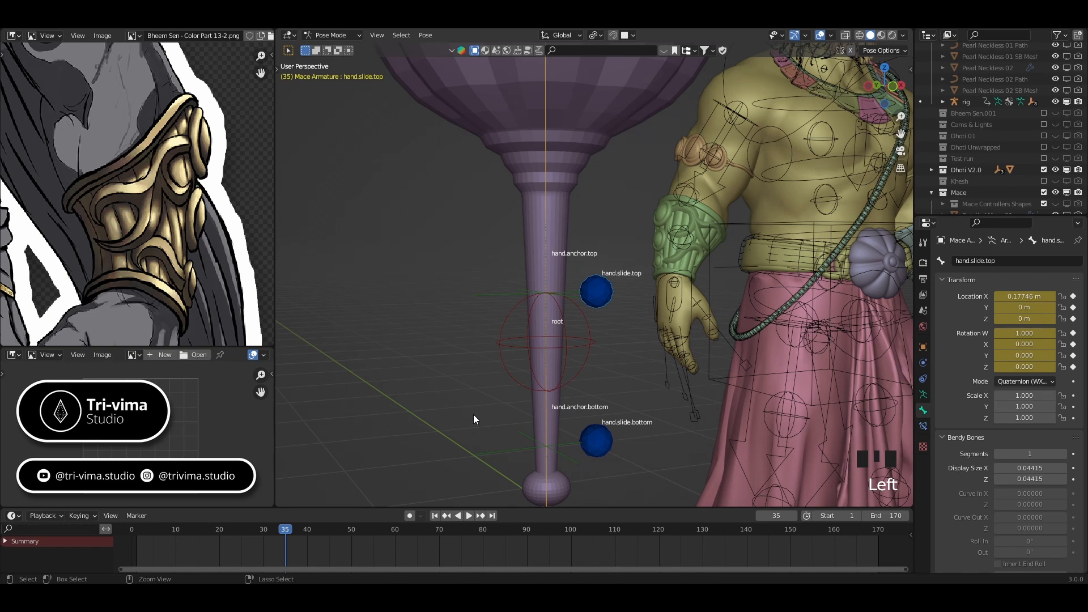
key(ctrl+Tab)
click(1042, 194)
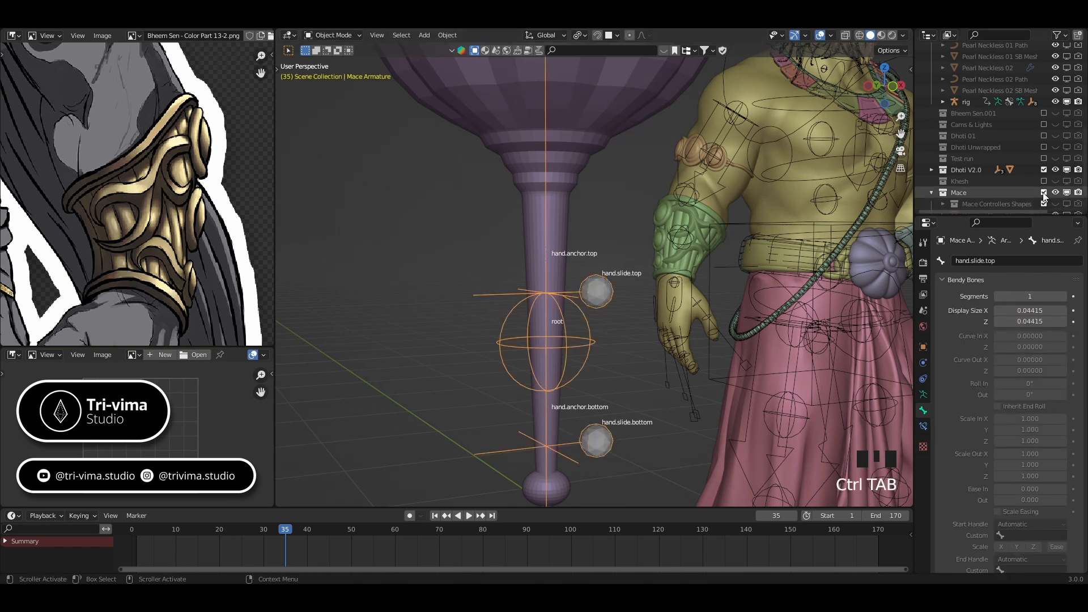
click(681, 296)
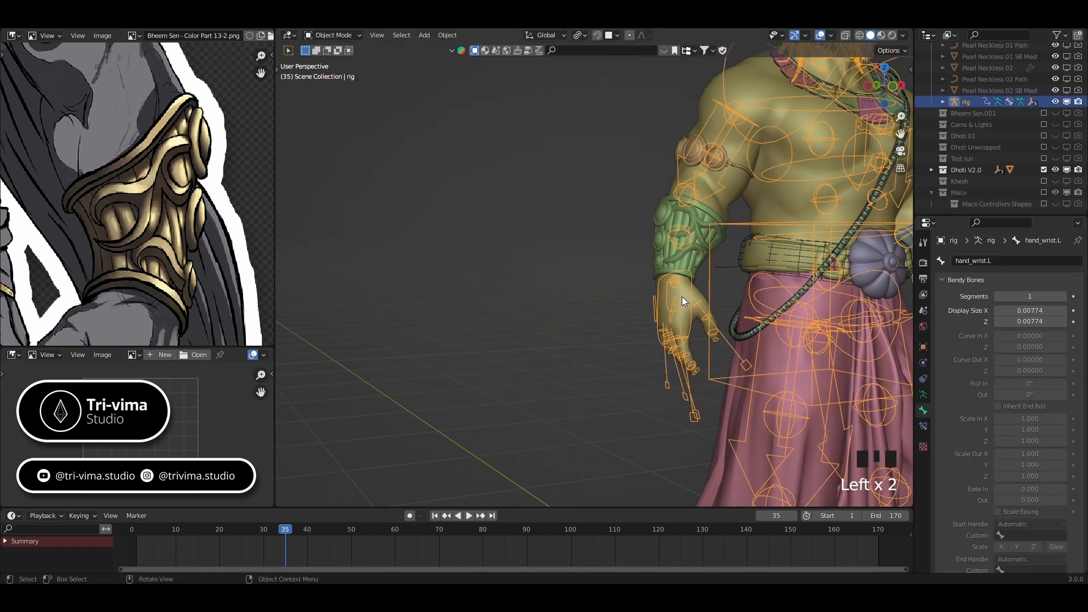
Put the character rig into Edit Mode and select the hand_wrist.R bone at the right hand
key(ctrl+Tab)
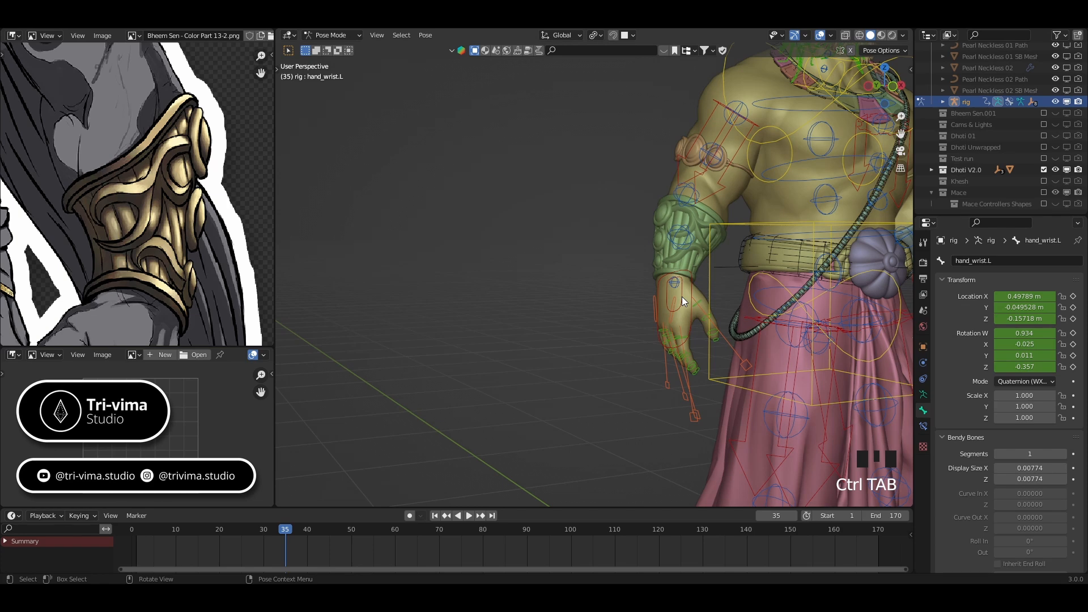
key(ctrl+Tab)
key(Tab)
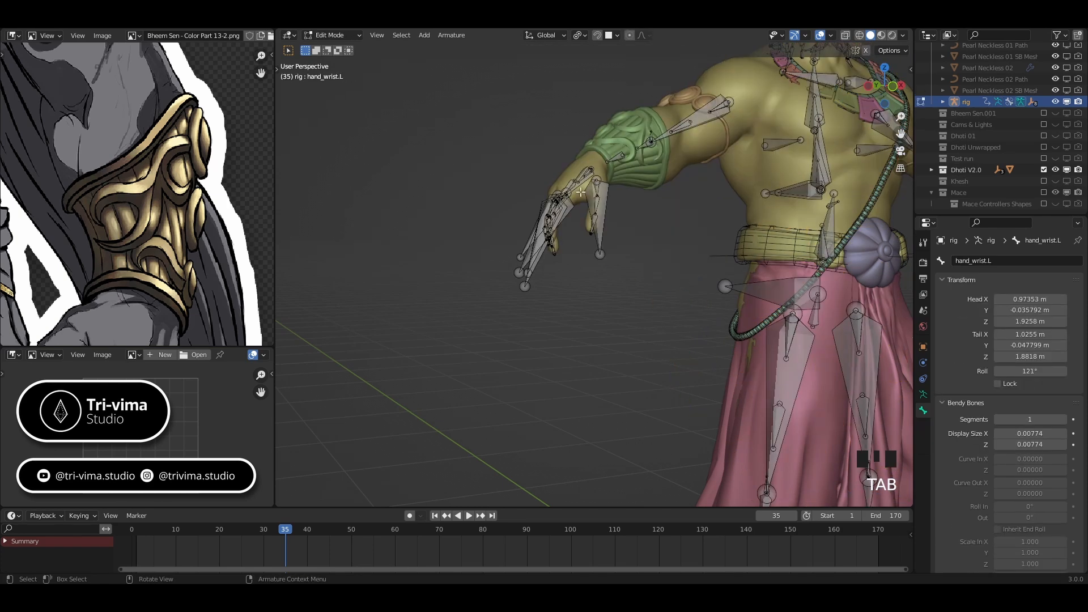
click(583, 179)
click(584, 179)
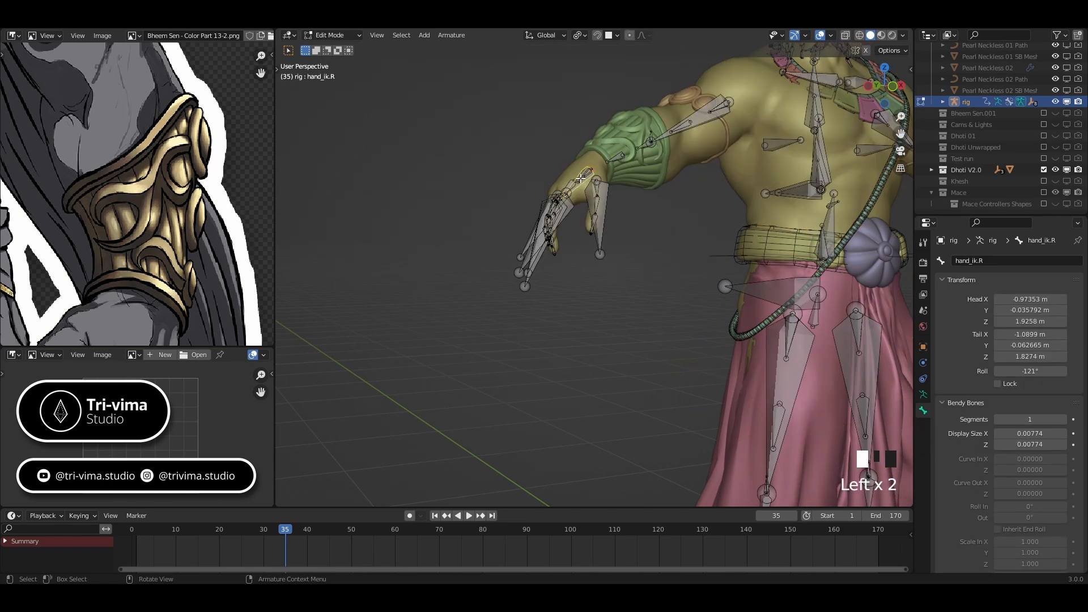
Inspect the rig's armature settings and object constraints, and return the rig to Object Mode
click(923, 395)
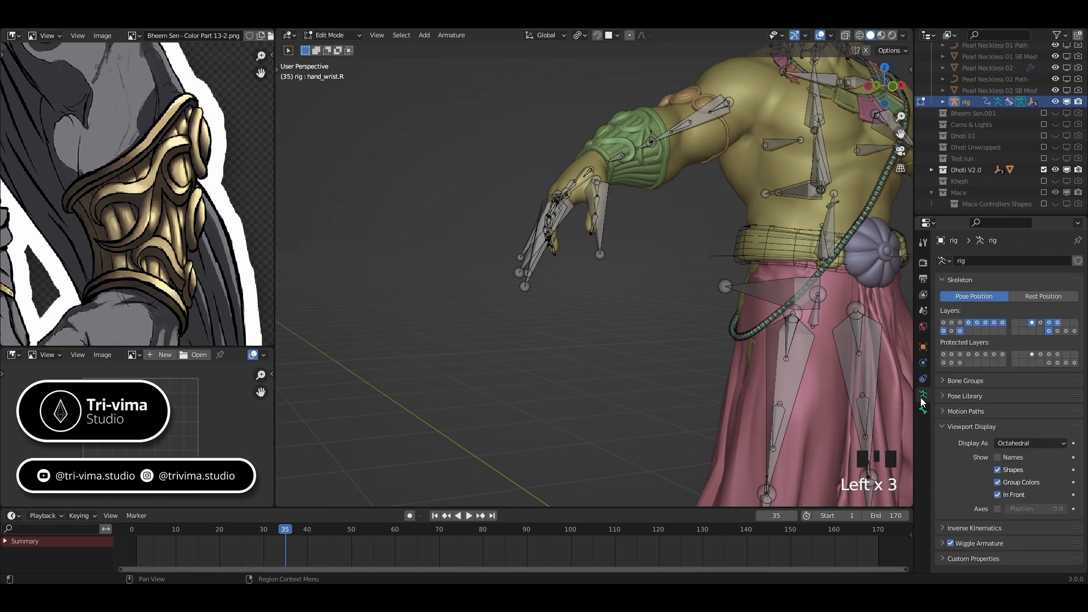
click(923, 379)
click(978, 262)
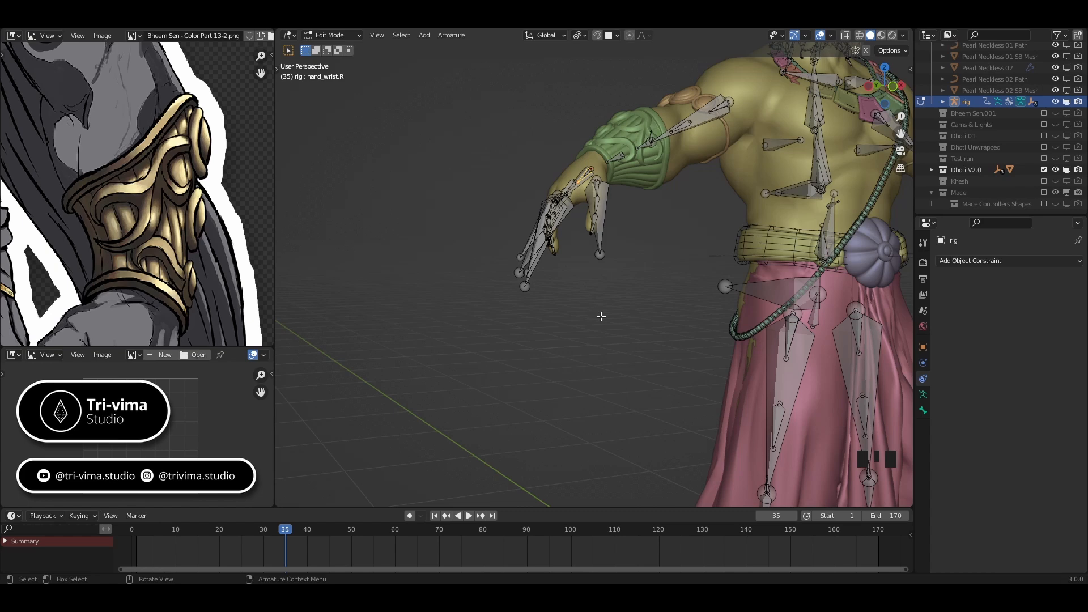
key(ctrl+Tab)
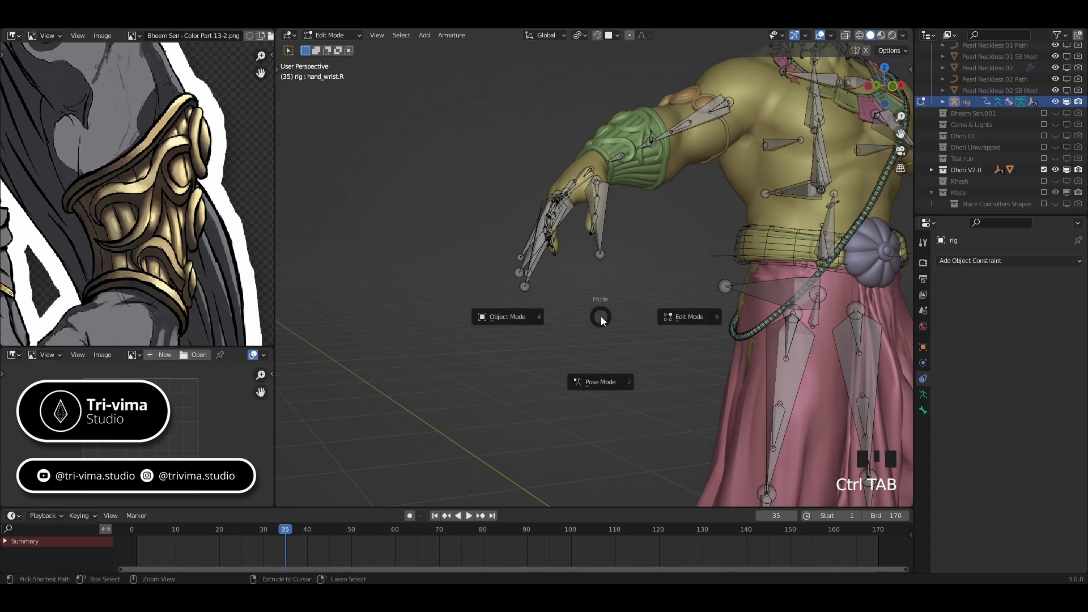
click(532, 340)
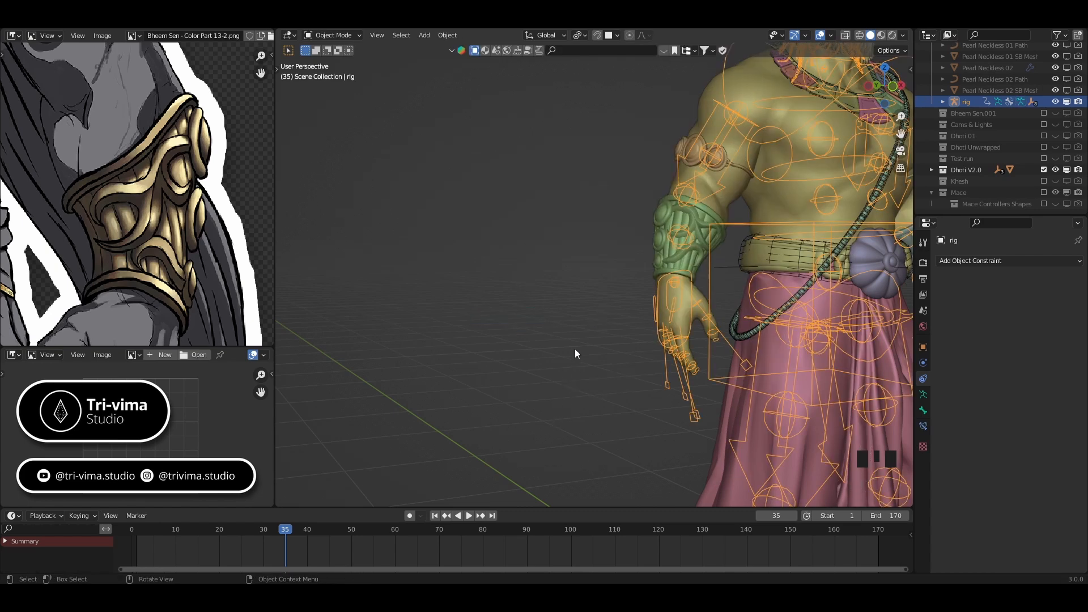
Show the Mace collection at frame 30 and put the Mace Armature into Pose Mode with its root bone selected
scroll(573, 340, down, 2)
shift+middle_drag(582, 348, 434, 354)
drag(302, 535, 265, 563)
click(1043, 193)
click(253, 546)
click(416, 325)
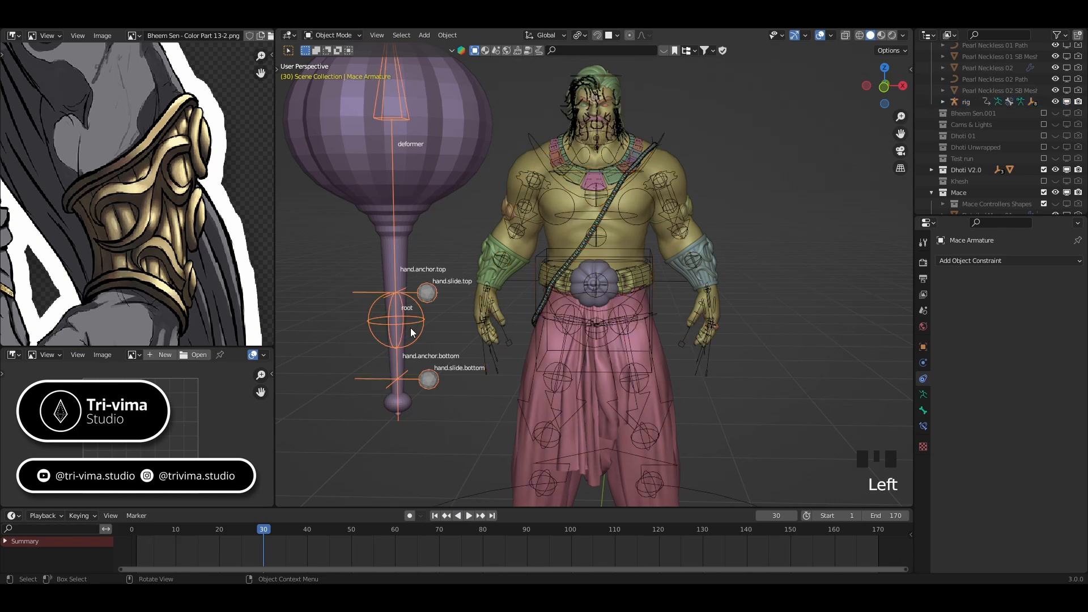
key(ctrl+Tab)
click(413, 325)
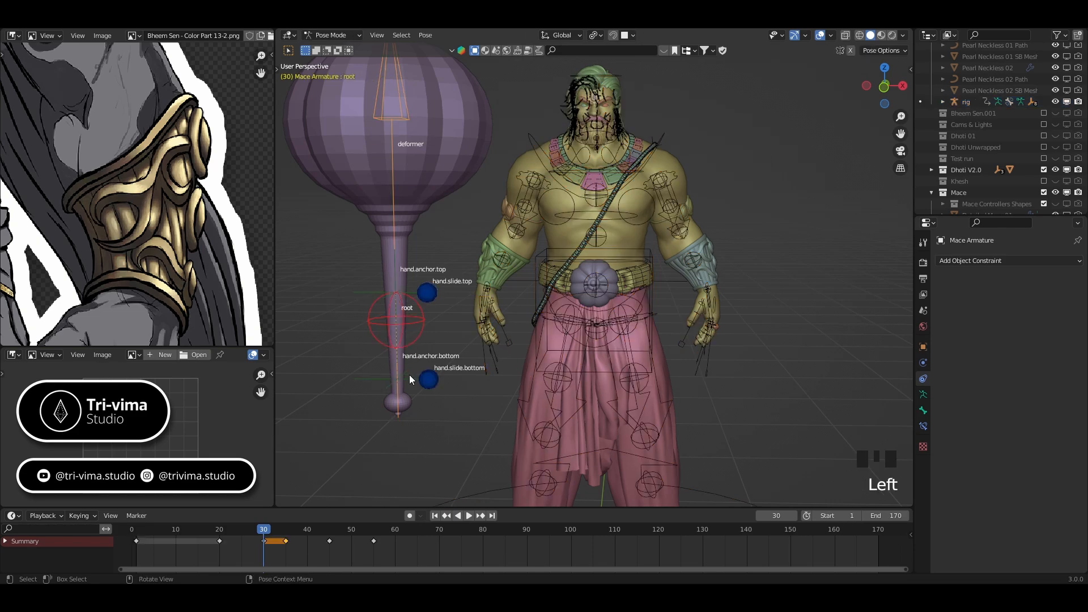
Rotate the mace's root bone about 65° around the global Z axis at frame 30
middle_drag(410, 375, 436, 414)
key(r)
key(z)
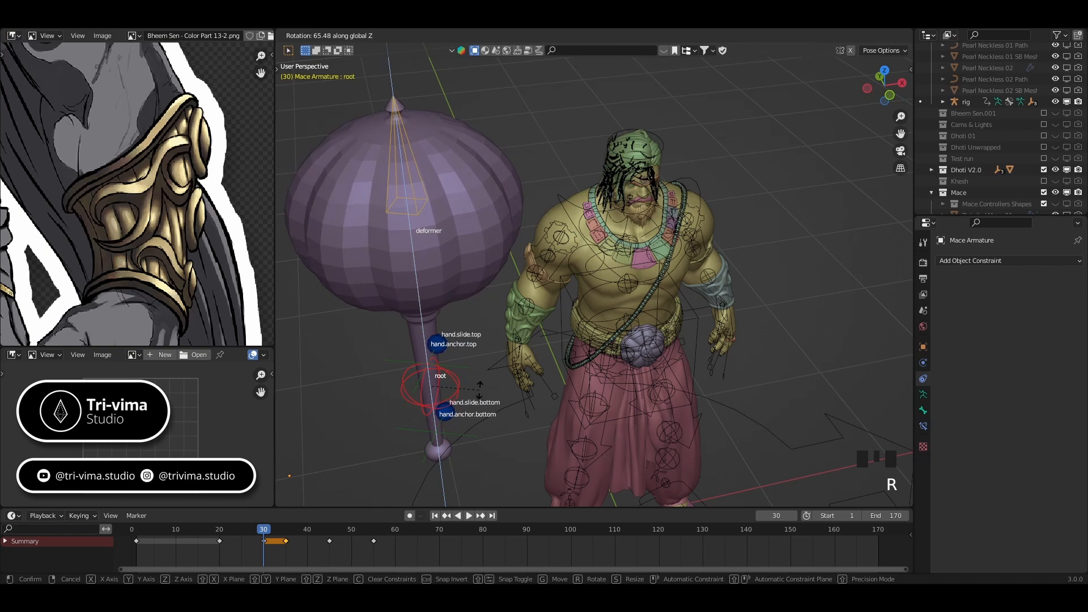
click(479, 392)
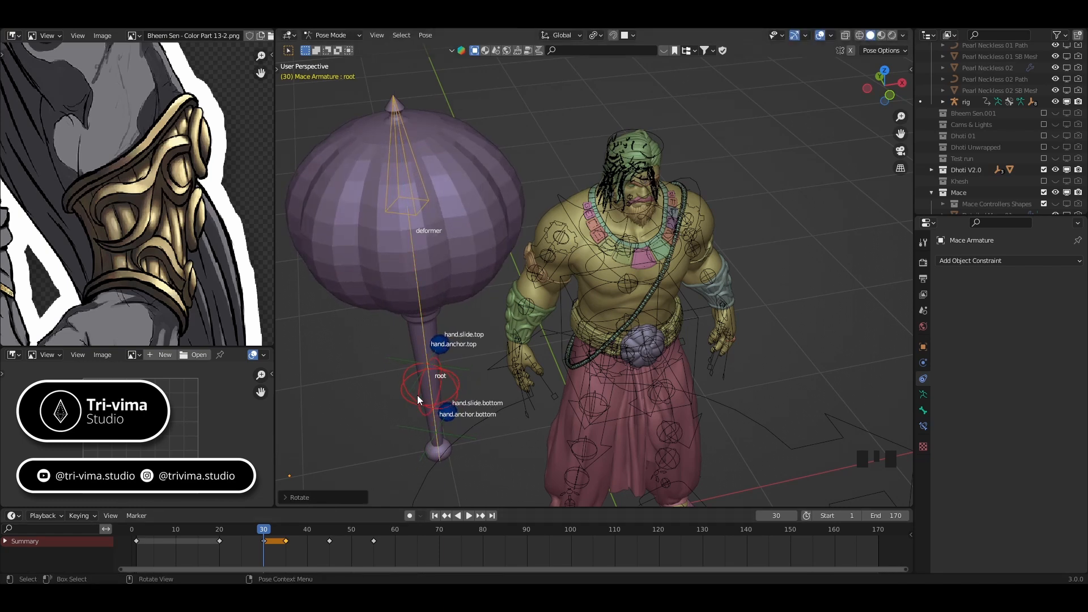
Key Location & Rotation for all mace bones at frame 30 and duplicate those keyframes to frame 35
key(a)
key(i)
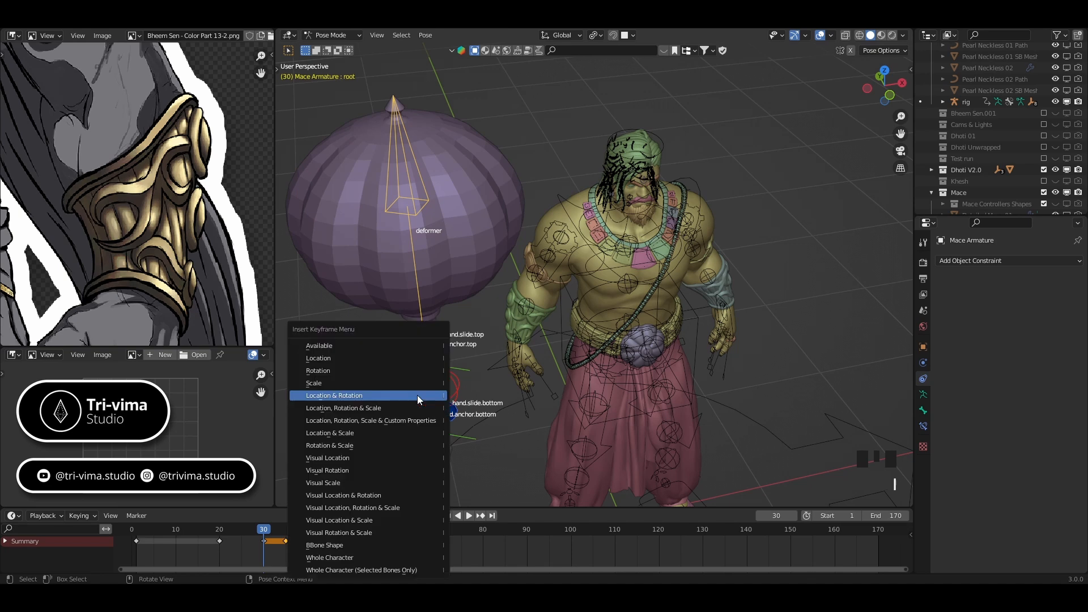
click(417, 395)
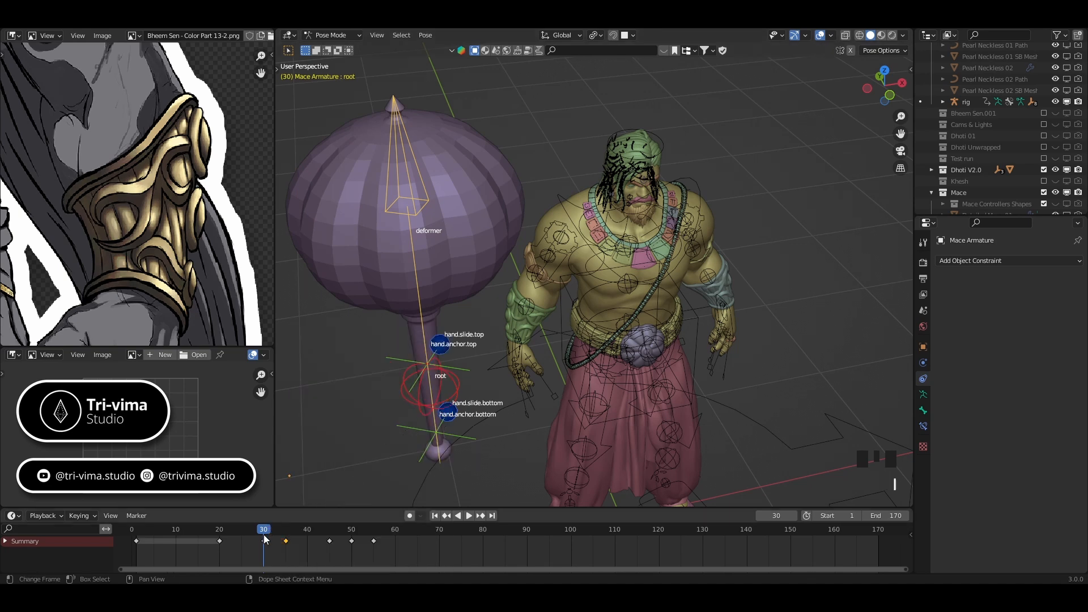
key(shift+d)
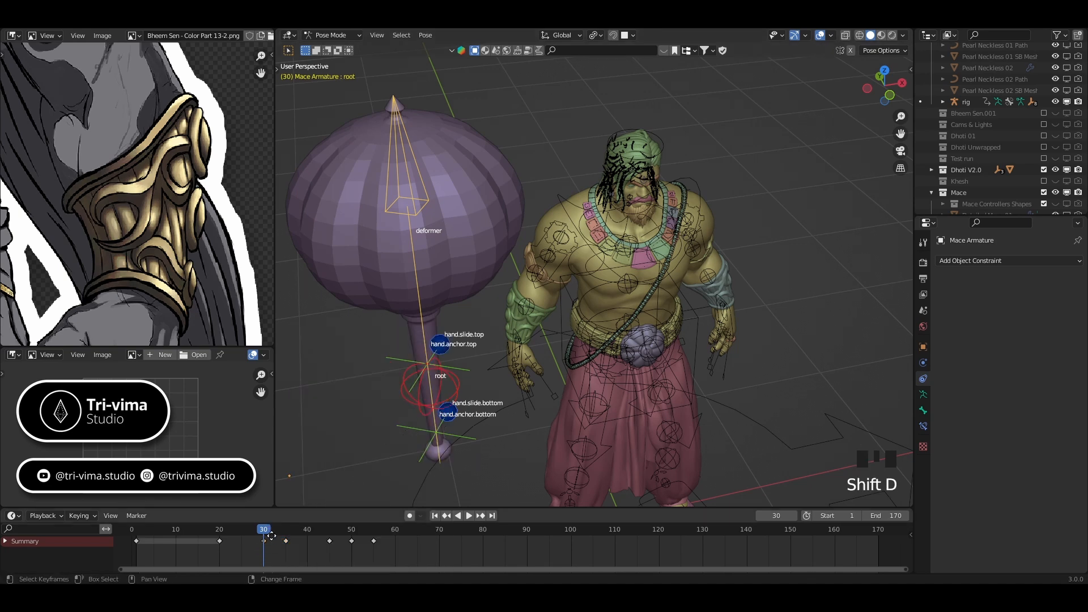
click(294, 541)
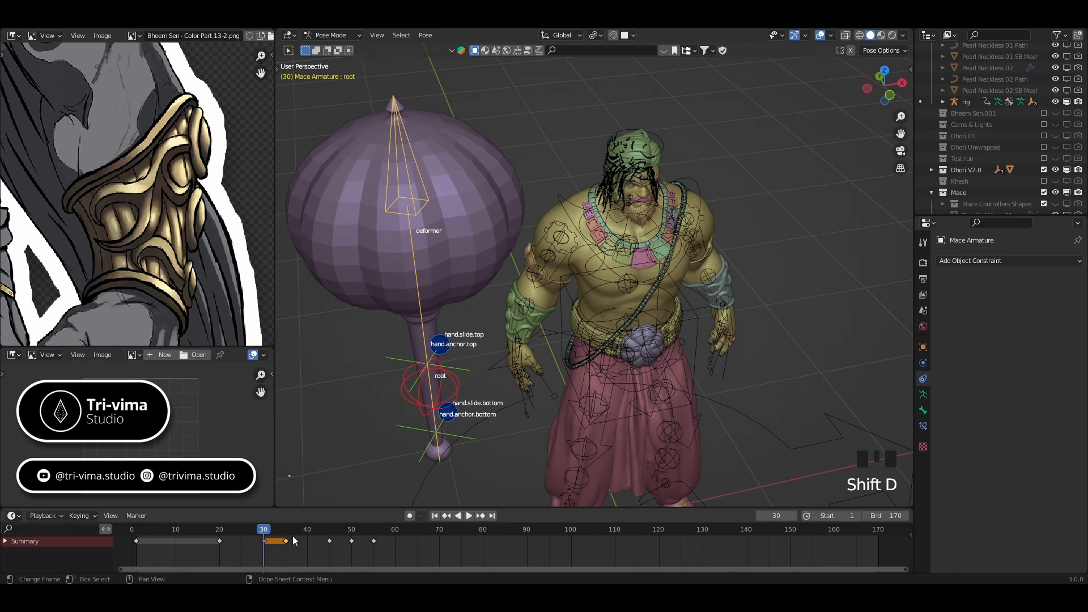
Scrub between frames 31 and 37 to check the mace's held pose, stopping at frame 35
drag(267, 531, 268, 531)
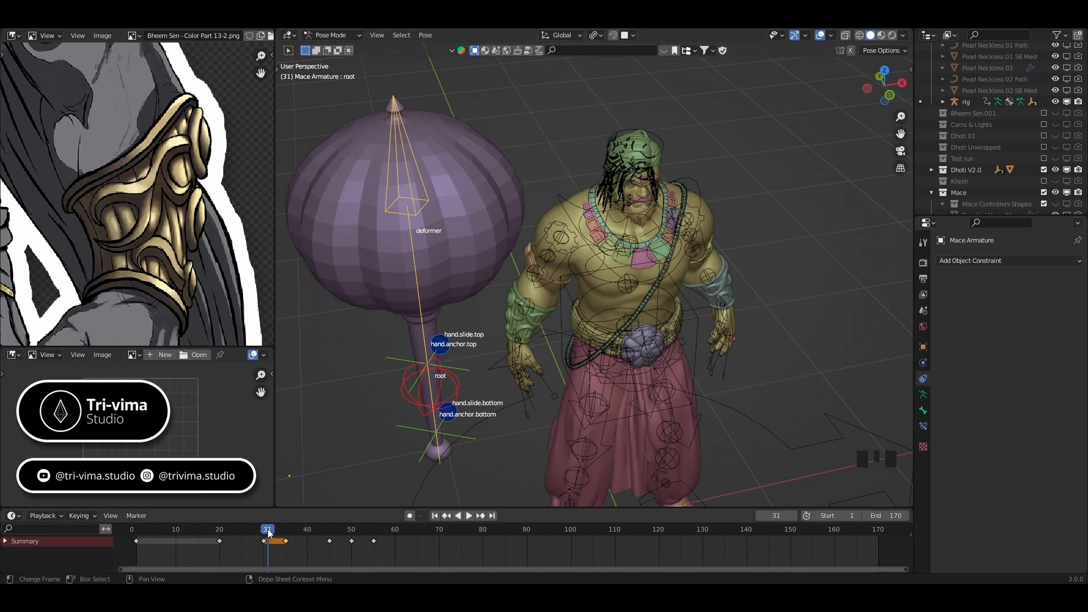
drag(270, 535, 294, 545)
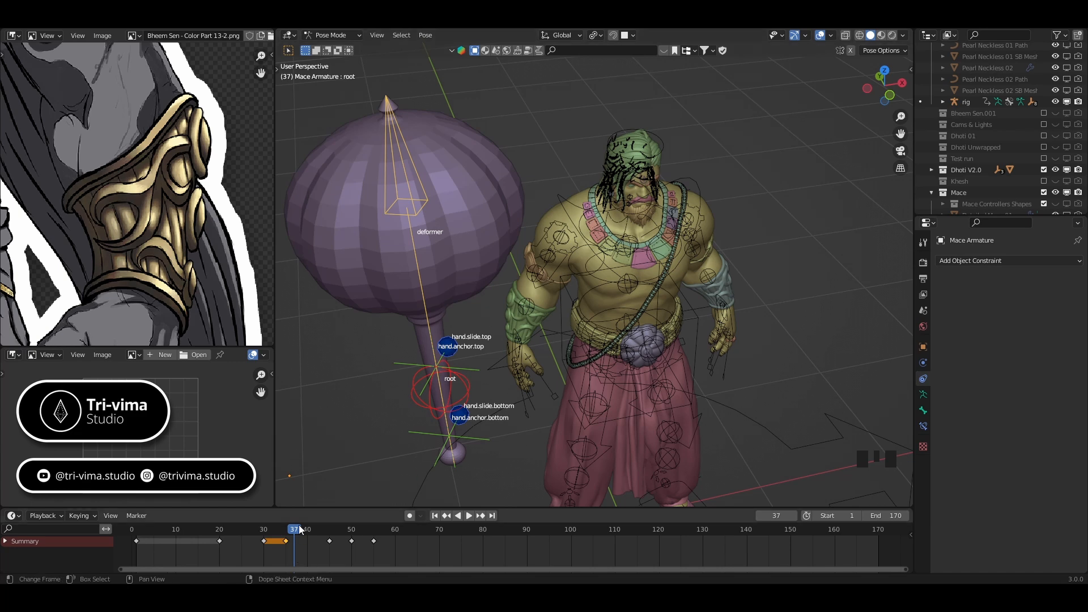
drag(297, 531, 286, 553)
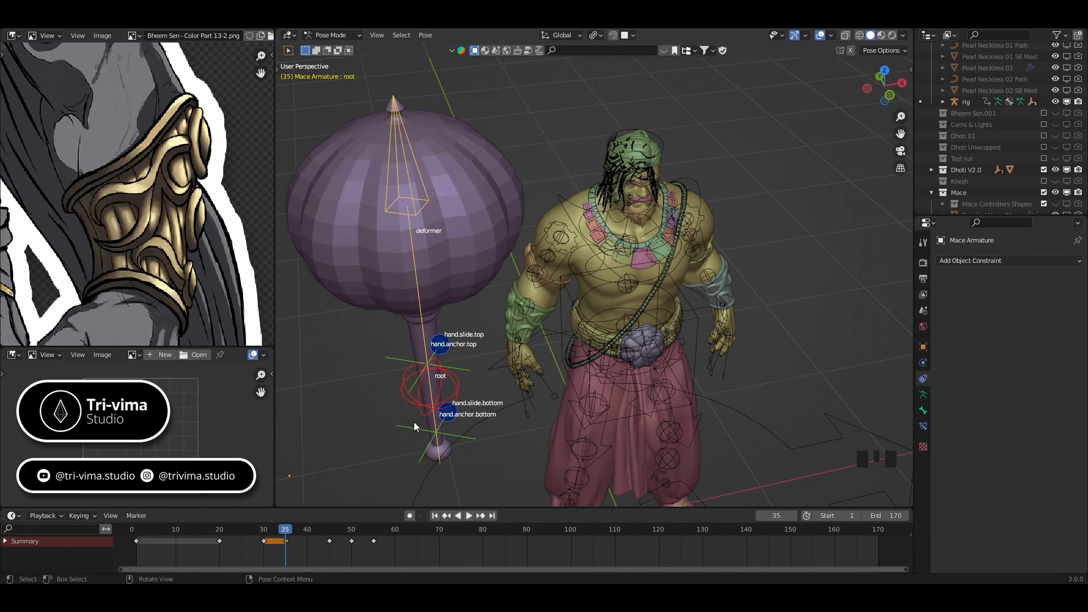
Take the Mace Armature out of Pose Mode and put the character rig into Pose Mode instead
middle_drag(413, 422, 402, 388)
middle_drag(458, 320, 514, 319)
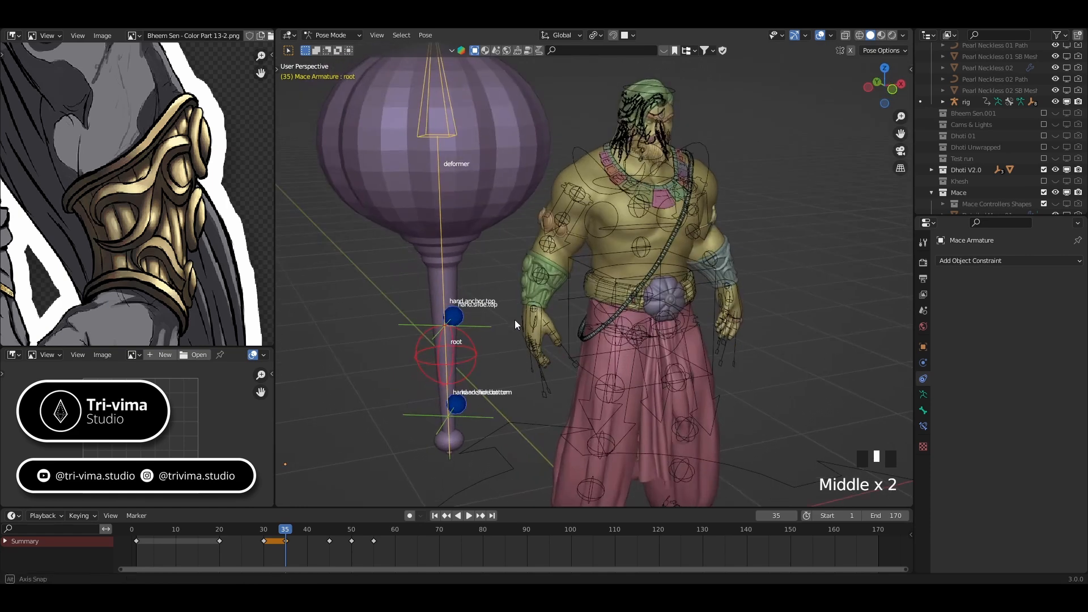
scroll(545, 342, up, 2)
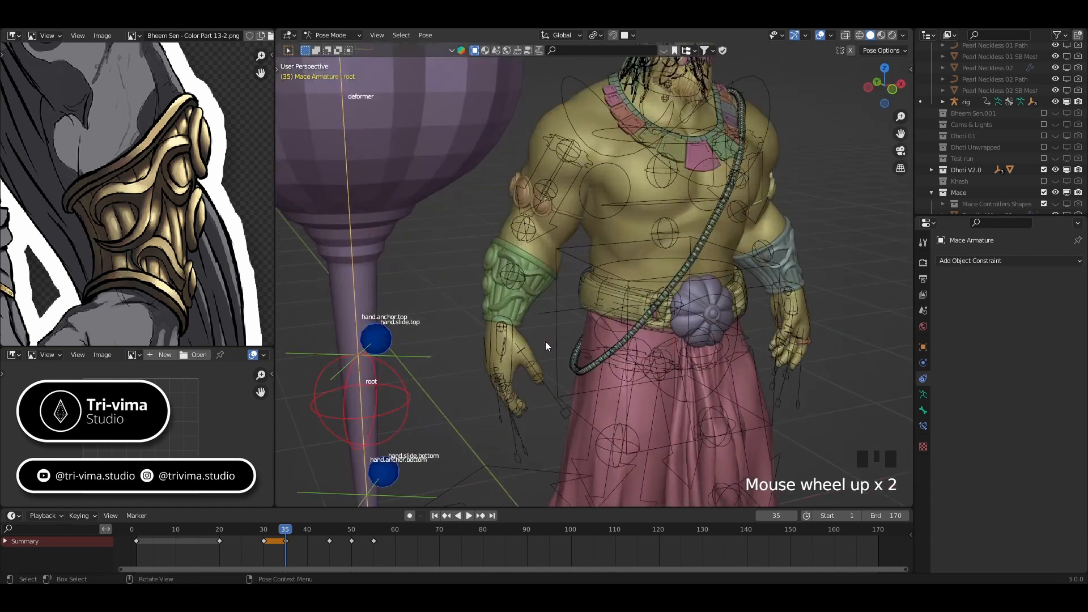
click(497, 339)
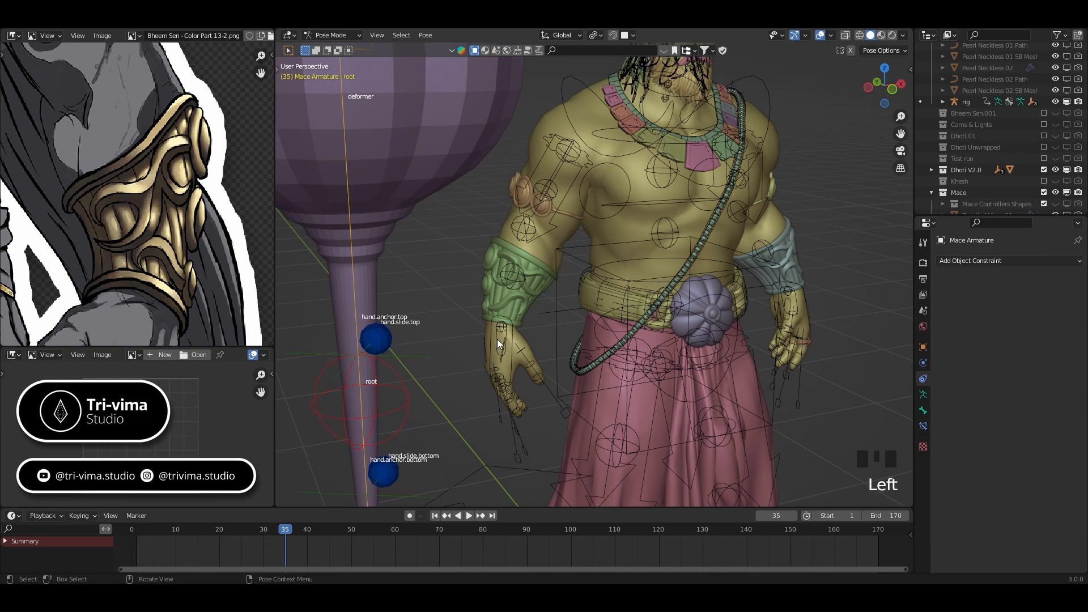
click(497, 338)
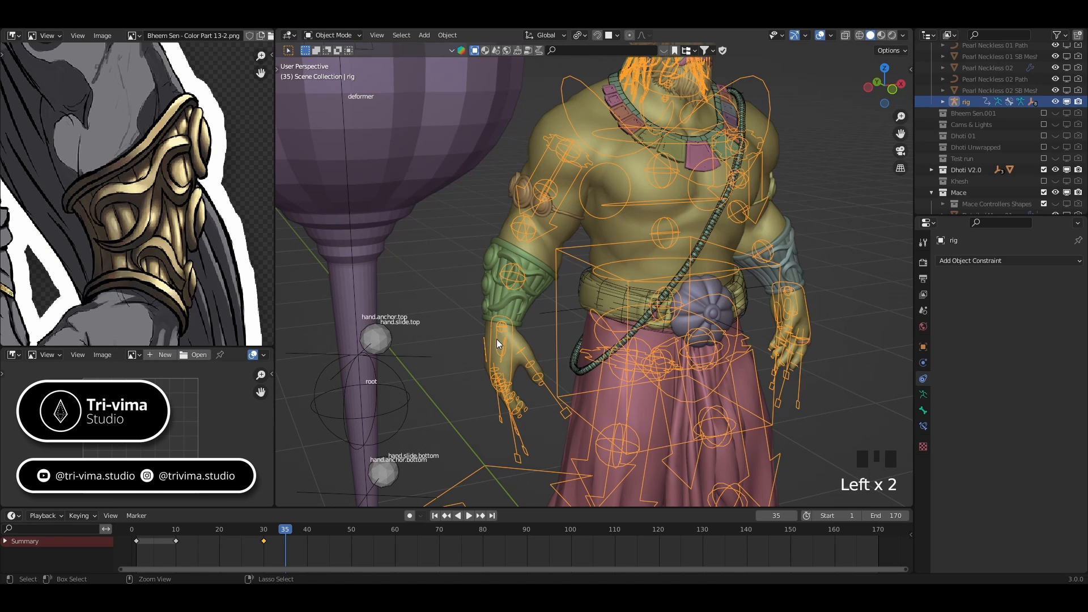
key(ctrl+Tab)
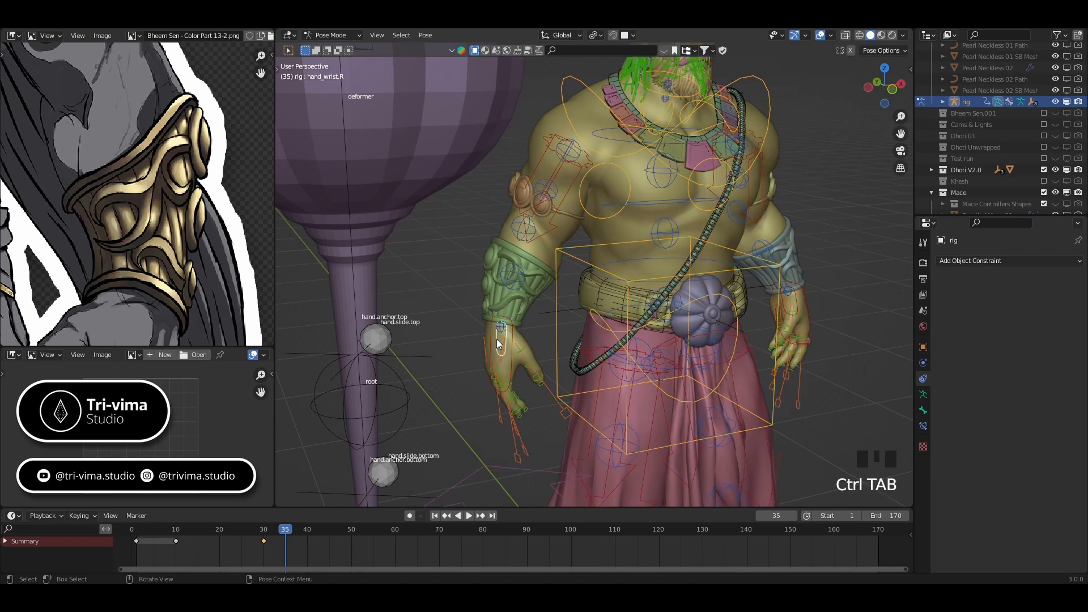
Inspect the relations of hand_wrist.R, the rig's armature settings, and its object and bone constraints
click(922, 411)
scroll(965, 403, down, 4)
scroll(964, 406, down, 5)
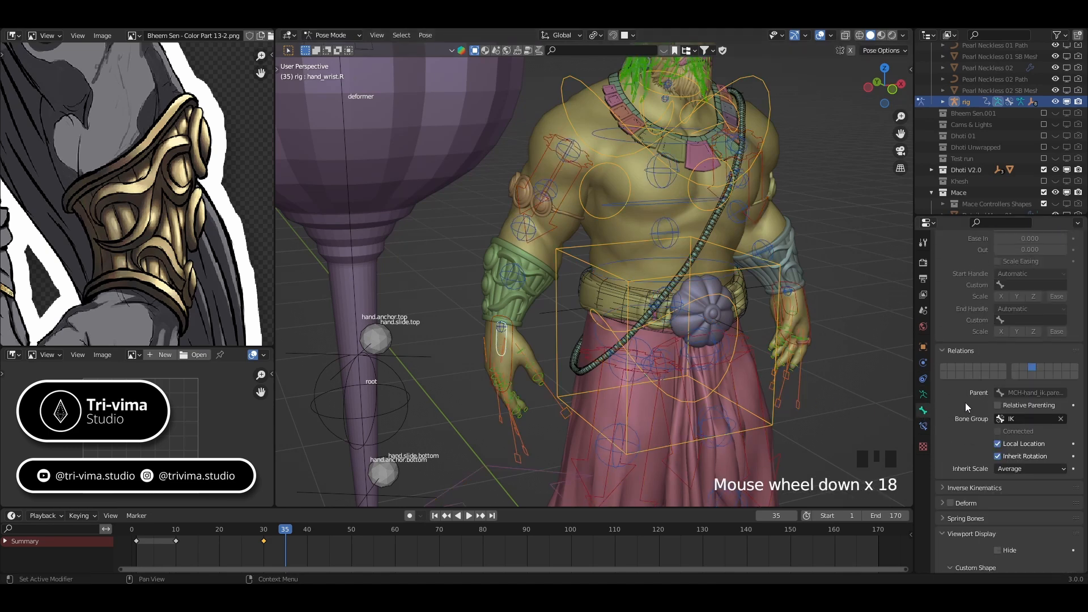
click(923, 394)
scroll(953, 423, down, 9)
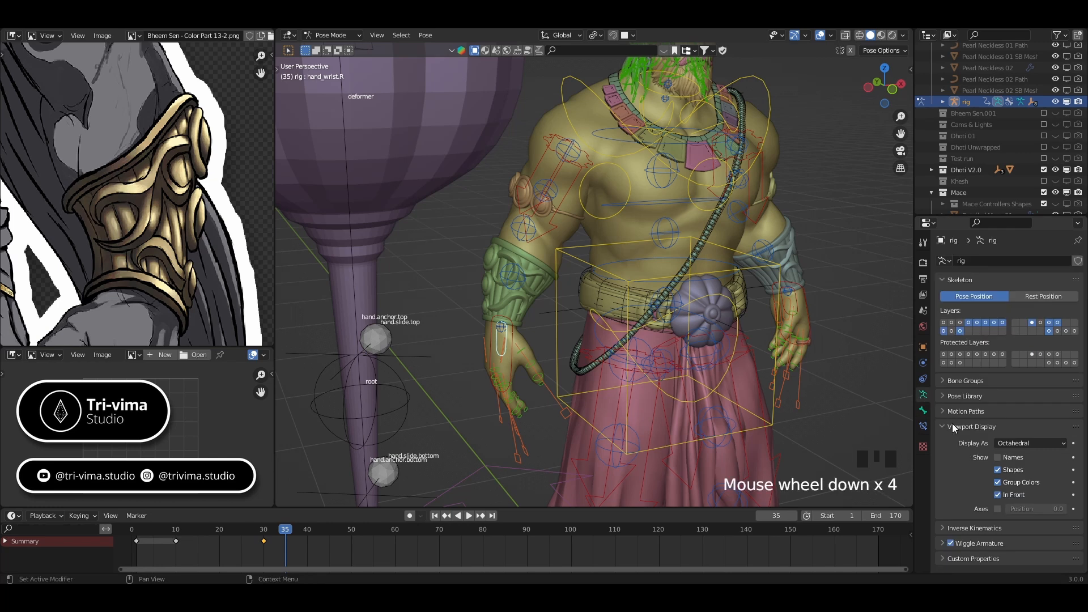
scroll(949, 478, up, 1)
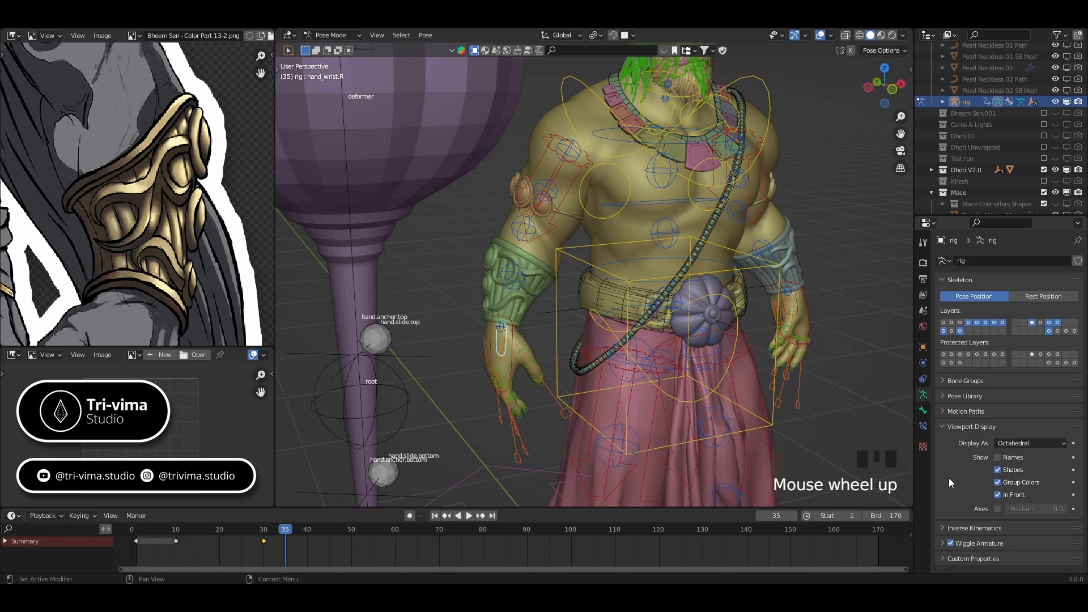
click(924, 378)
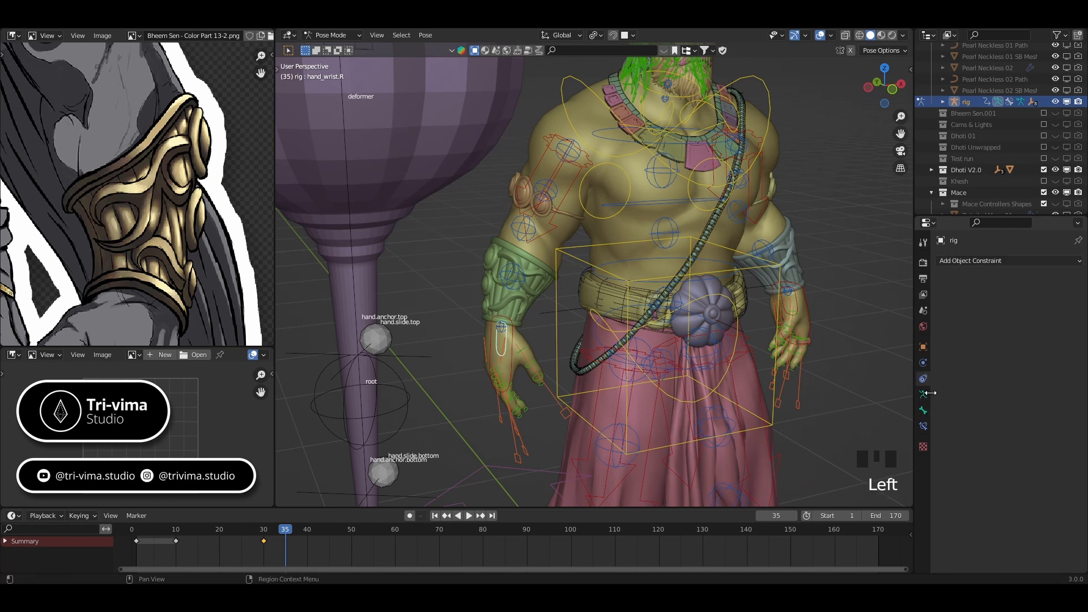
click(924, 426)
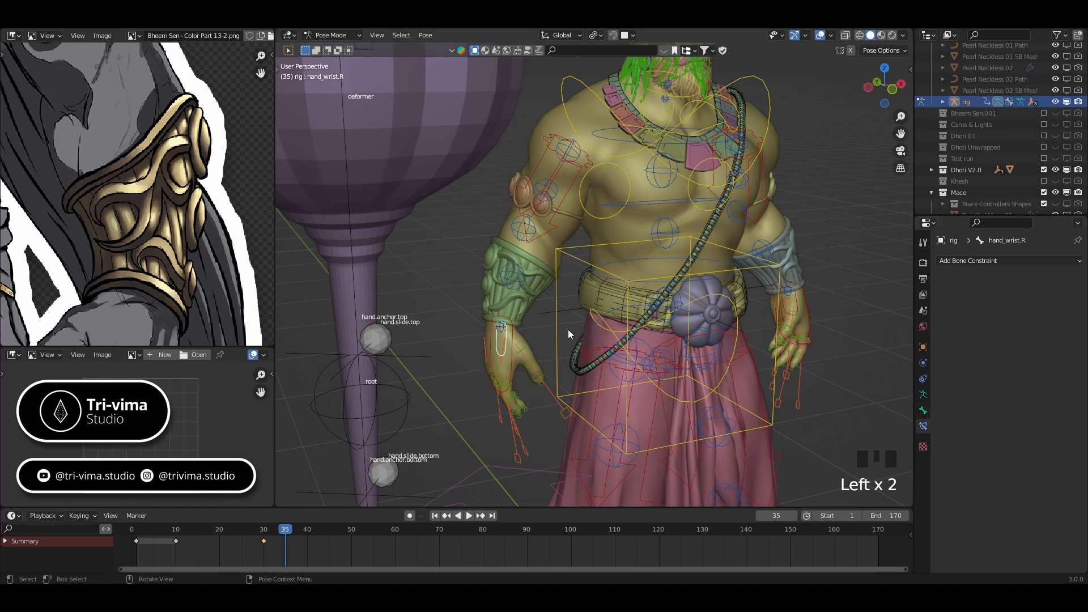
Inspect the custom shape settings of hand_wrist.R and browse the available custom objects without replacing the current one
click(923, 409)
scroll(945, 453, down, 15)
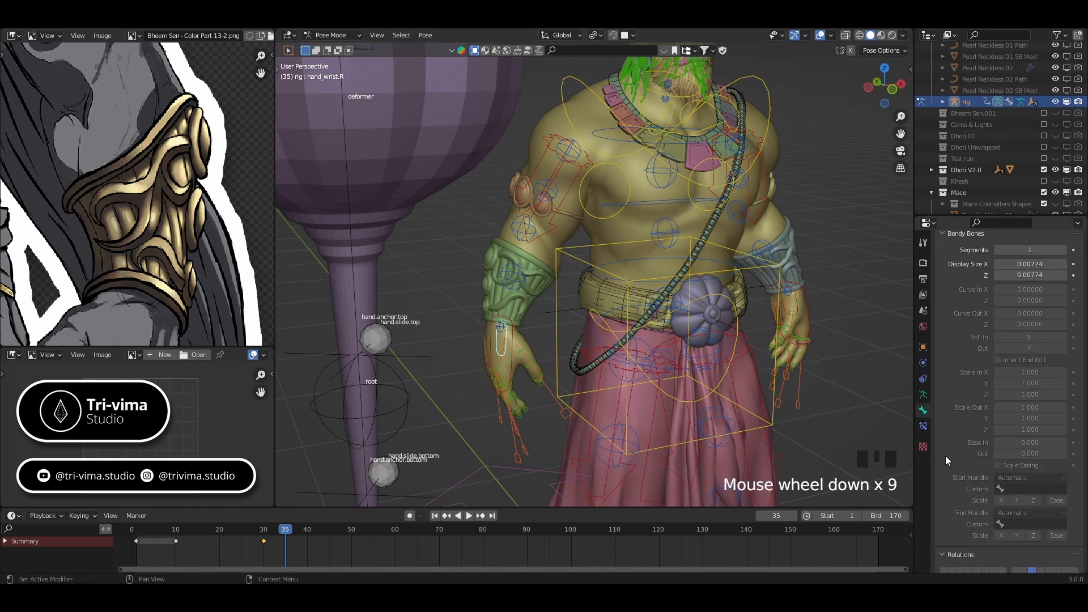
scroll(957, 459, down, 3)
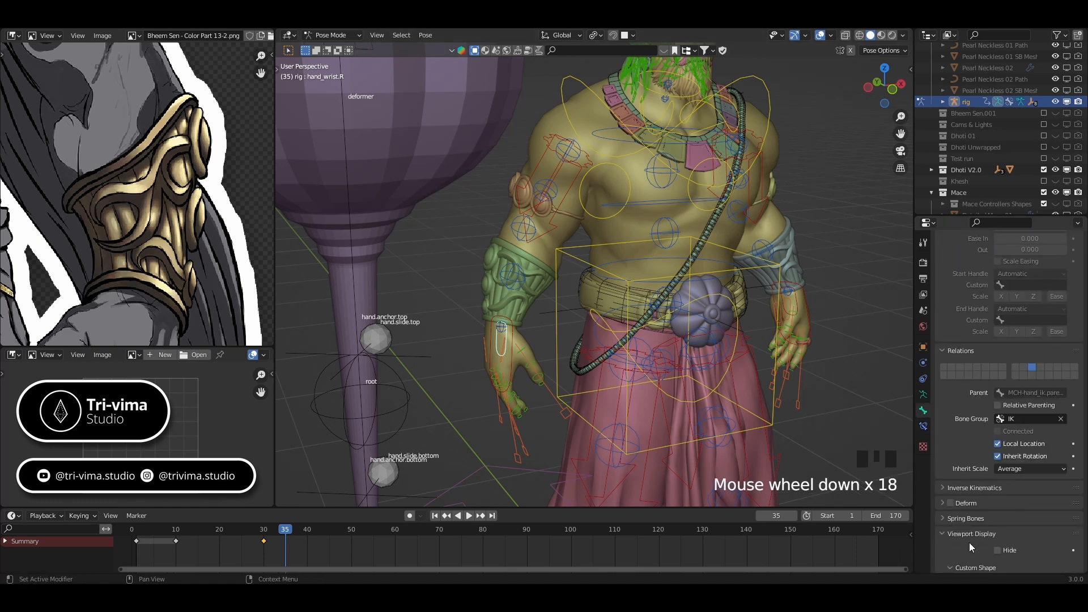
scroll(970, 545, down, 4)
scroll(970, 550, down, 4)
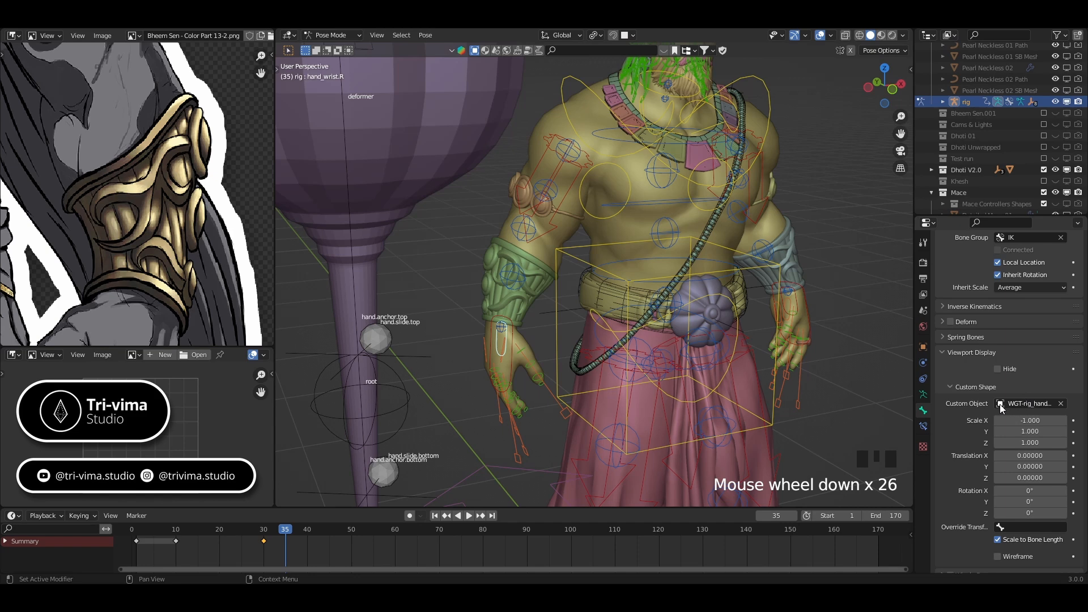
click(1028, 403)
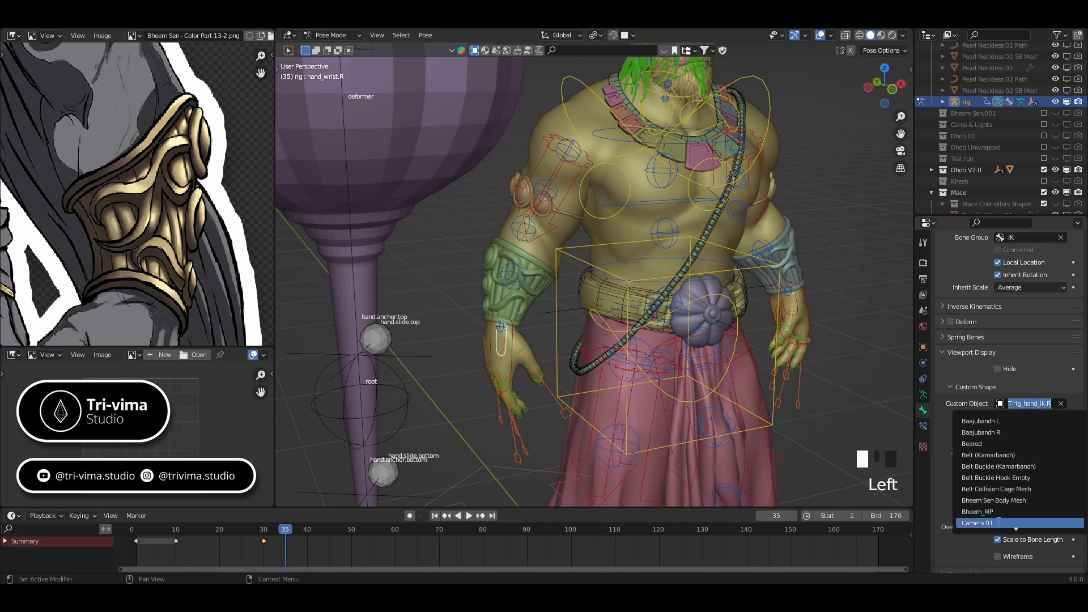
scroll(998, 521, down, 6)
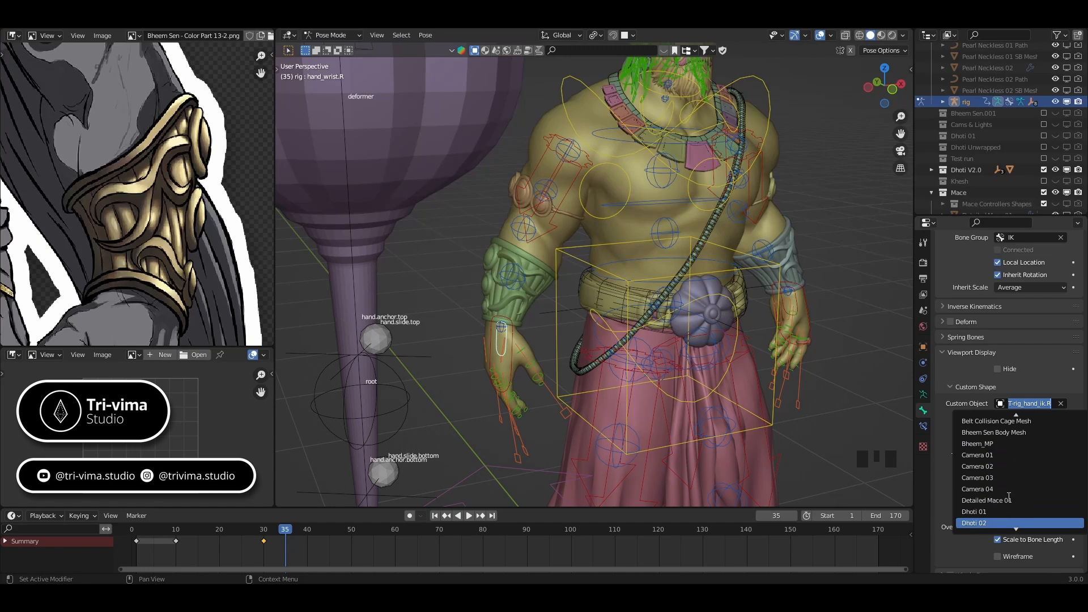
scroll(1009, 497, down, 12)
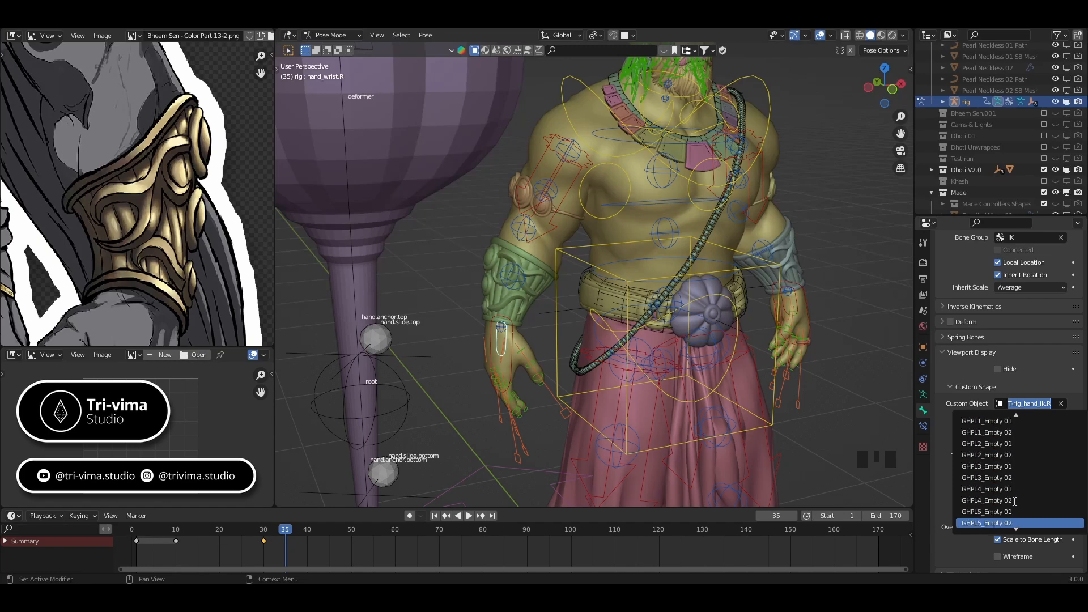
scroll(1015, 501, down, 8)
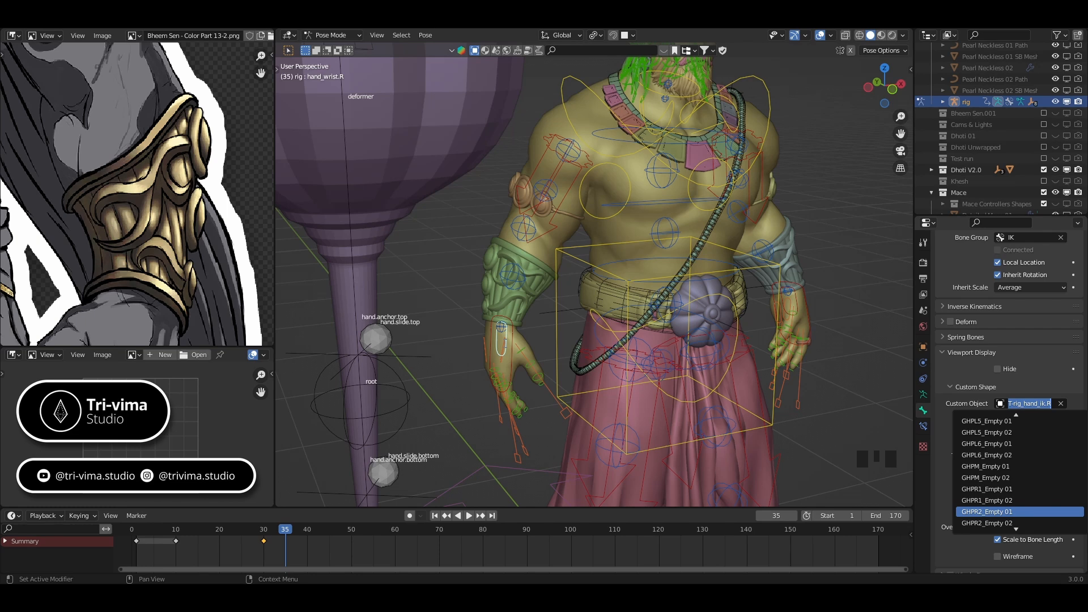
click(854, 397)
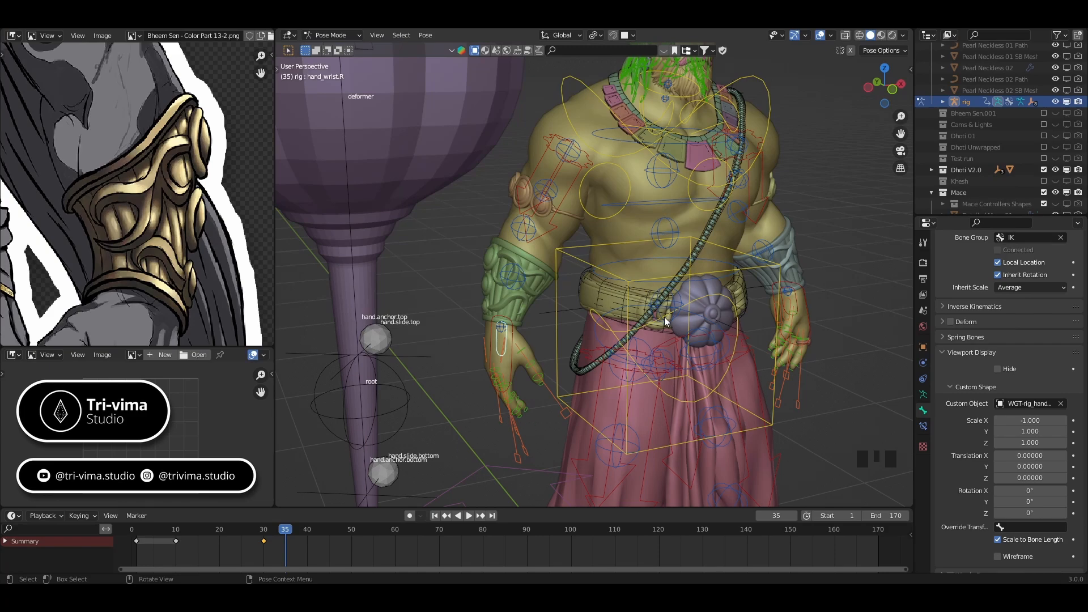
Examine the mace handle's hand anchors and slide controls in relation to the character's right hand
scroll(664, 318, down, 3)
mouse_move(663, 319)
middle_down()
mouse_move(706, 323)
mouse_move(601, 318)
mouse_move(671, 306)
mouse_move(676, 317)
middle_up()
scroll(677, 317, up, 4)
middle_drag(461, 321, 481, 349)
scroll(481, 348, down, 2)
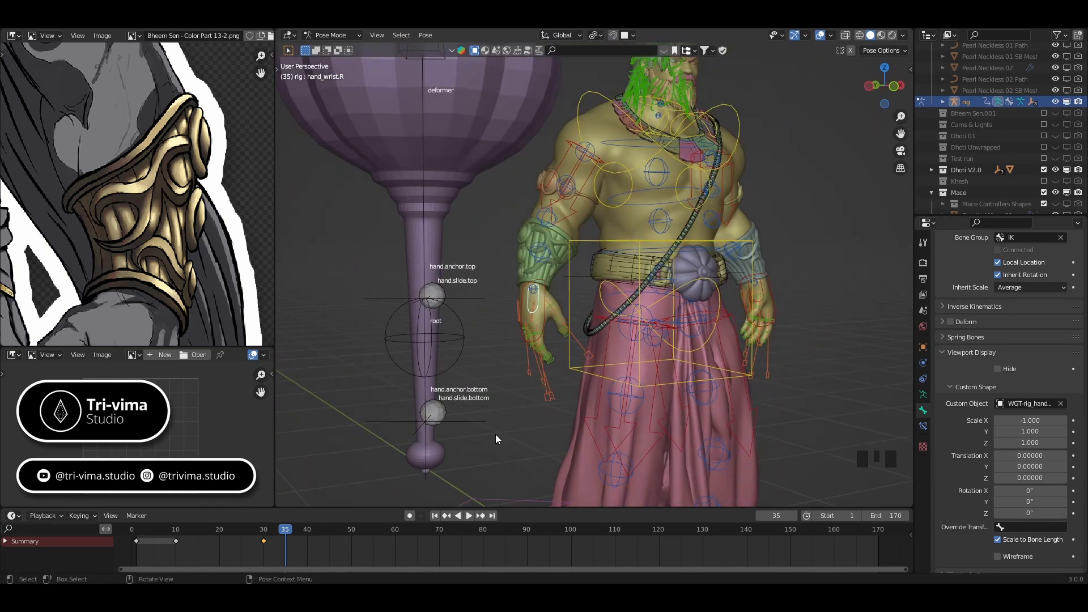
scroll(532, 420, down, 3)
mouse_move(564, 390)
middle_down()
mouse_move(522, 391)
mouse_move(557, 393)
middle_up()
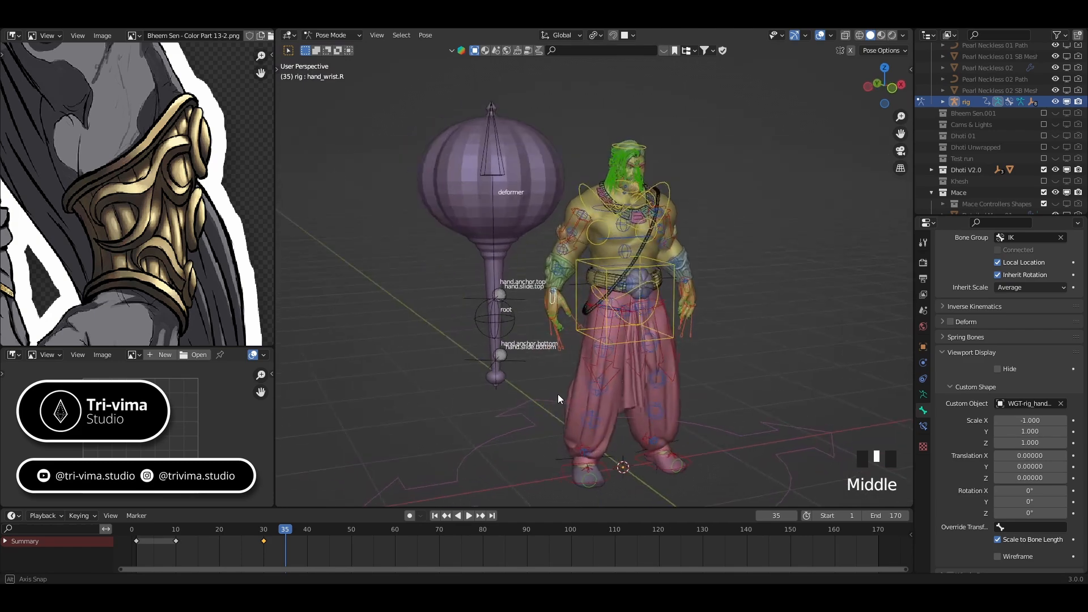
scroll(522, 361, up, 4)
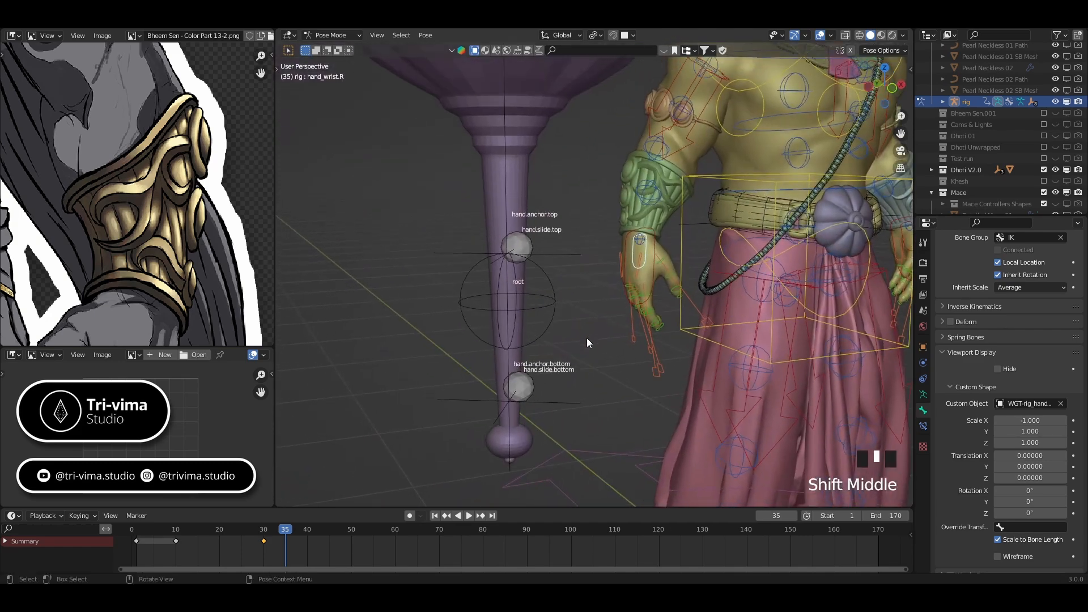
scroll(587, 338, up, 2)
scroll(597, 344, down, 2)
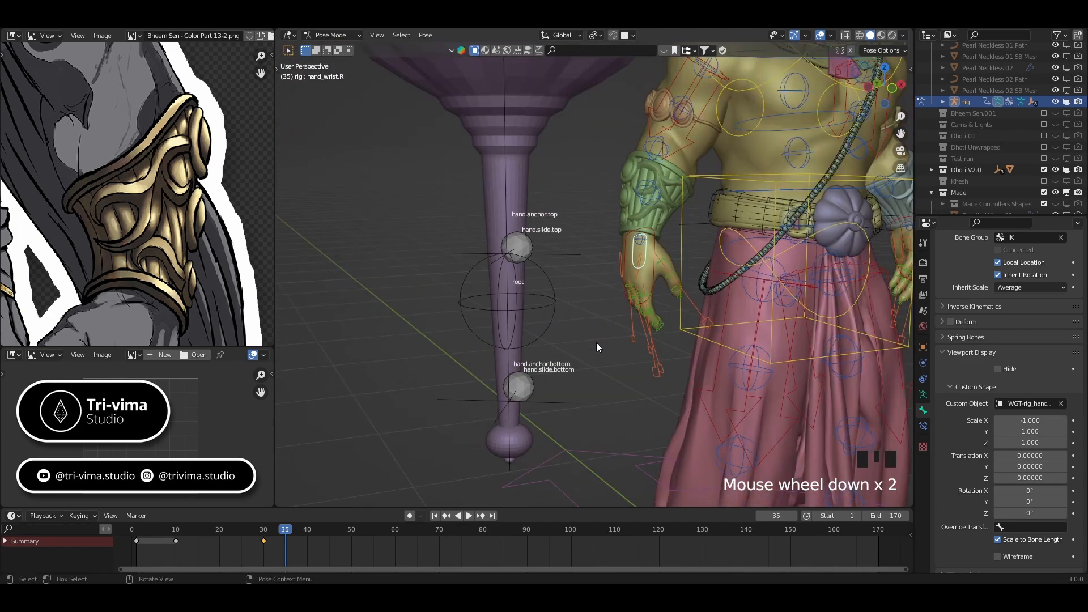